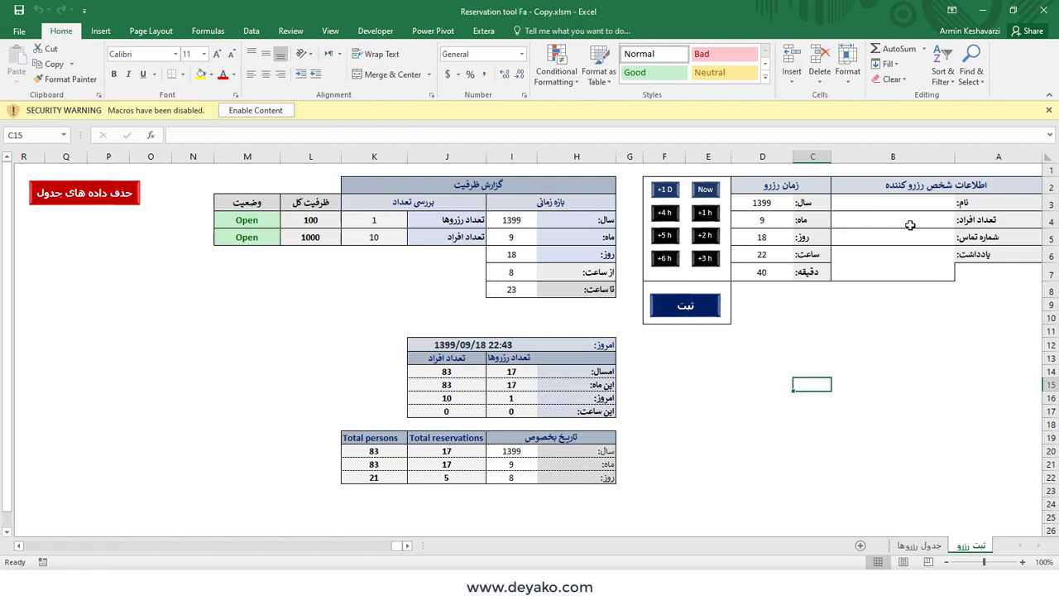
# Enable the workbook's macros from the security warning bar
pyautogui.click(909, 236)
pyautogui.click(908, 257)
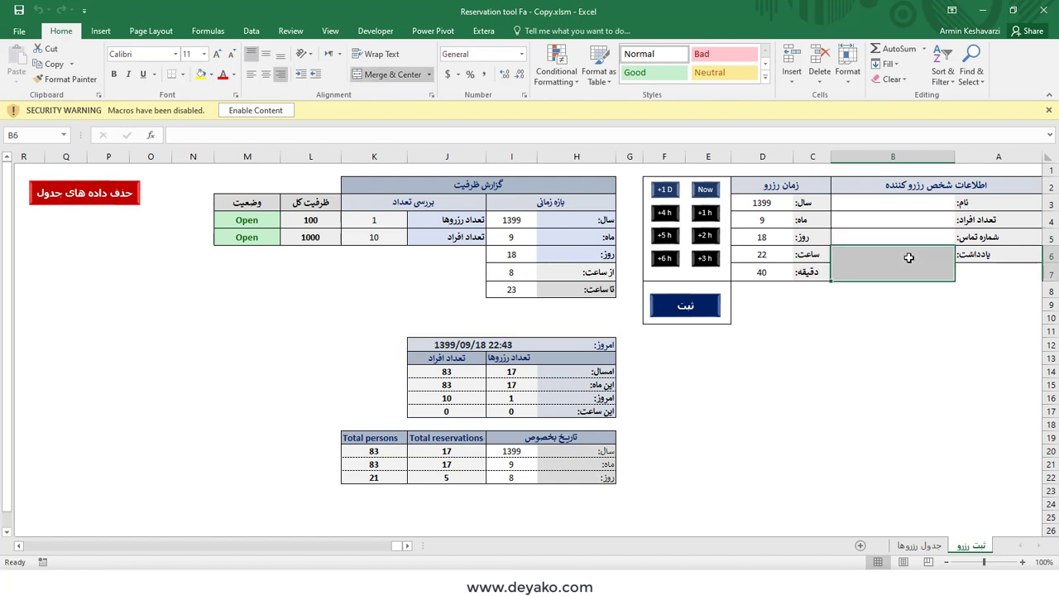
pyautogui.click(910, 240)
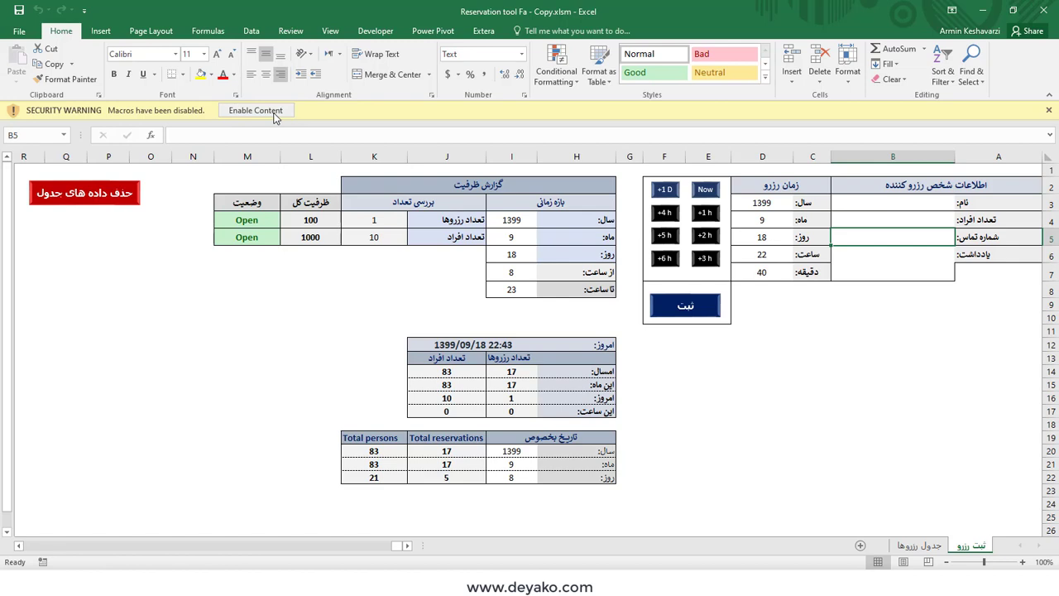
pyautogui.click(273, 114)
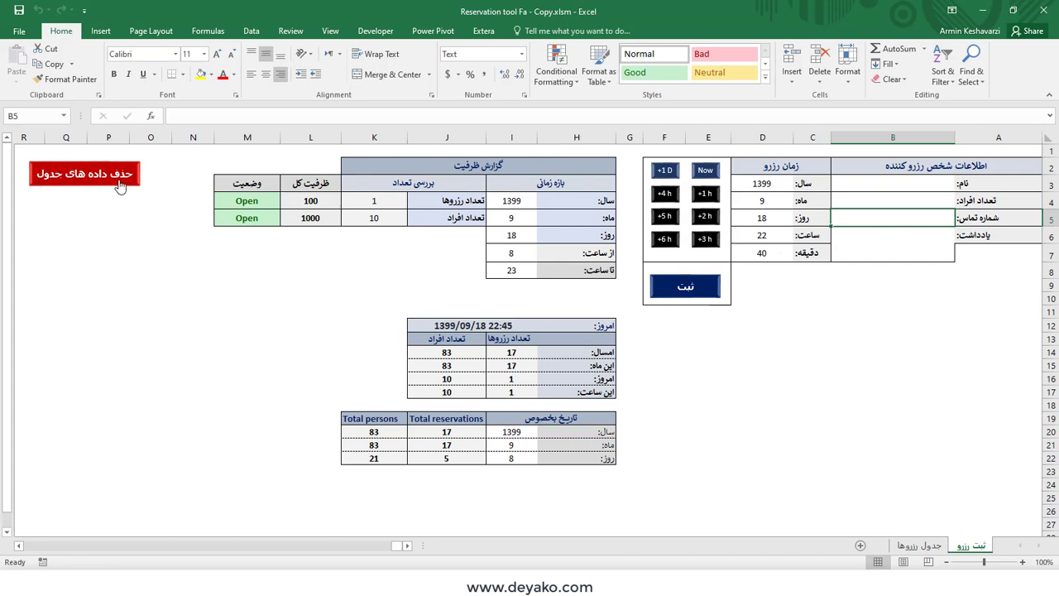
# Look over the 17 bookings in جدول رزروها, then return to the form's name field
pyautogui.click(922, 545)
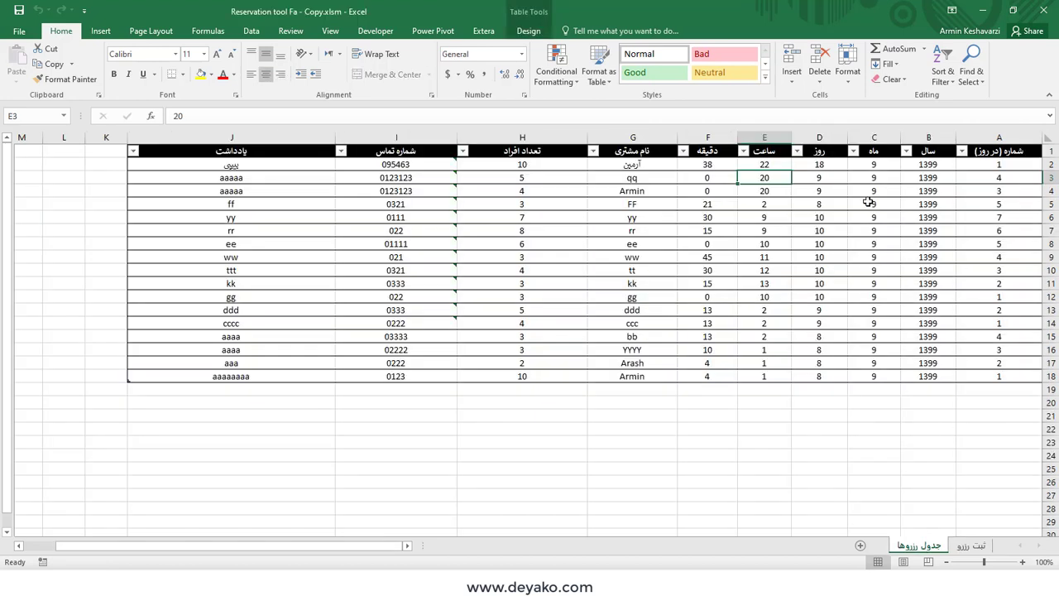
pyautogui.click(968, 545)
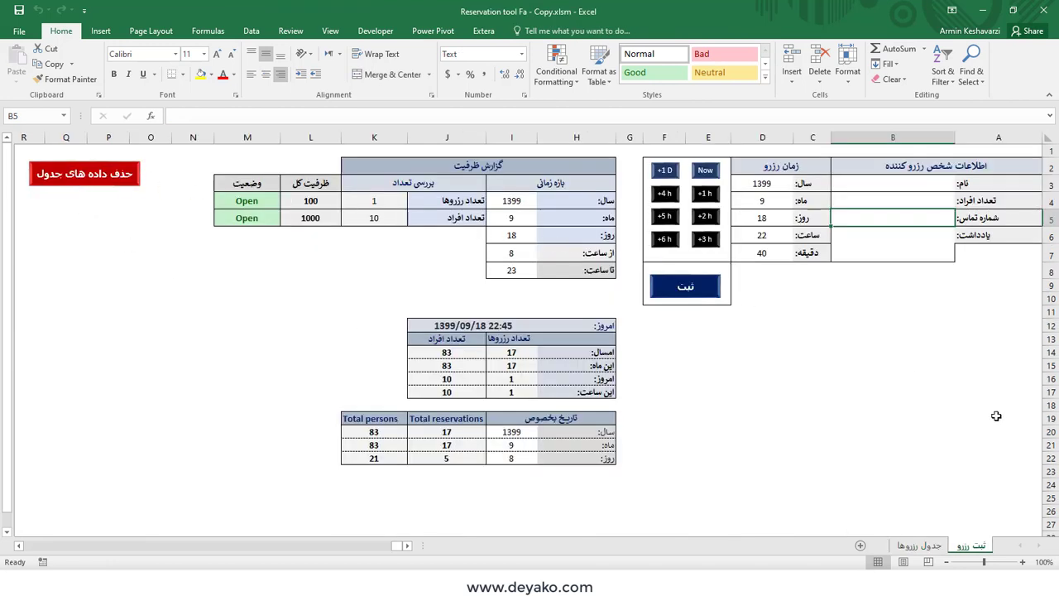
pyautogui.click(928, 183)
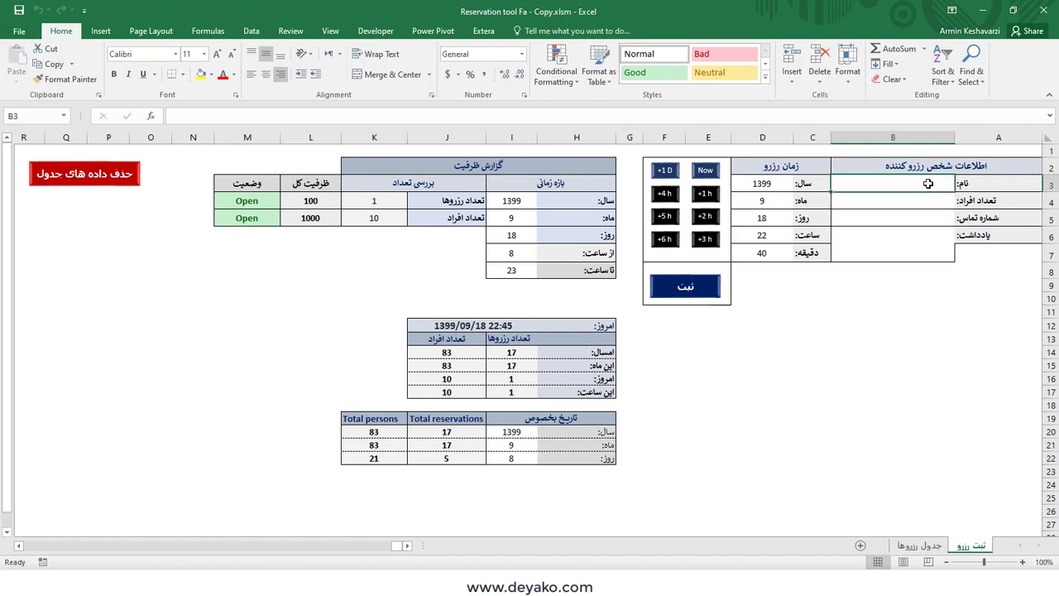
# Fill in the booker's name, 4 persons, a contact number and the note 'یایایا' in B3:B6
pyautogui.write('آرمین')
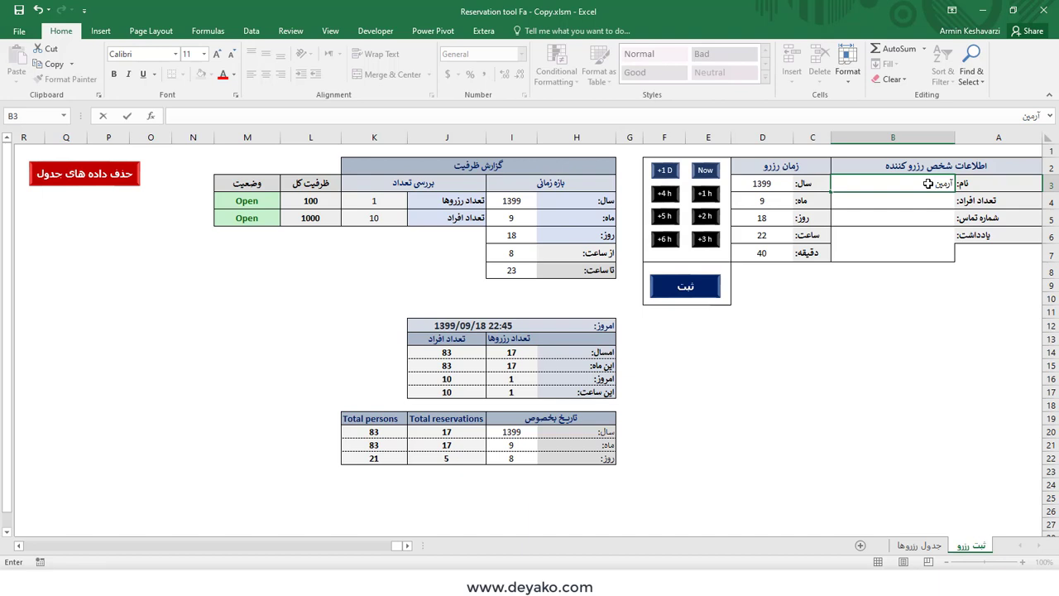
pyautogui.press('Return')
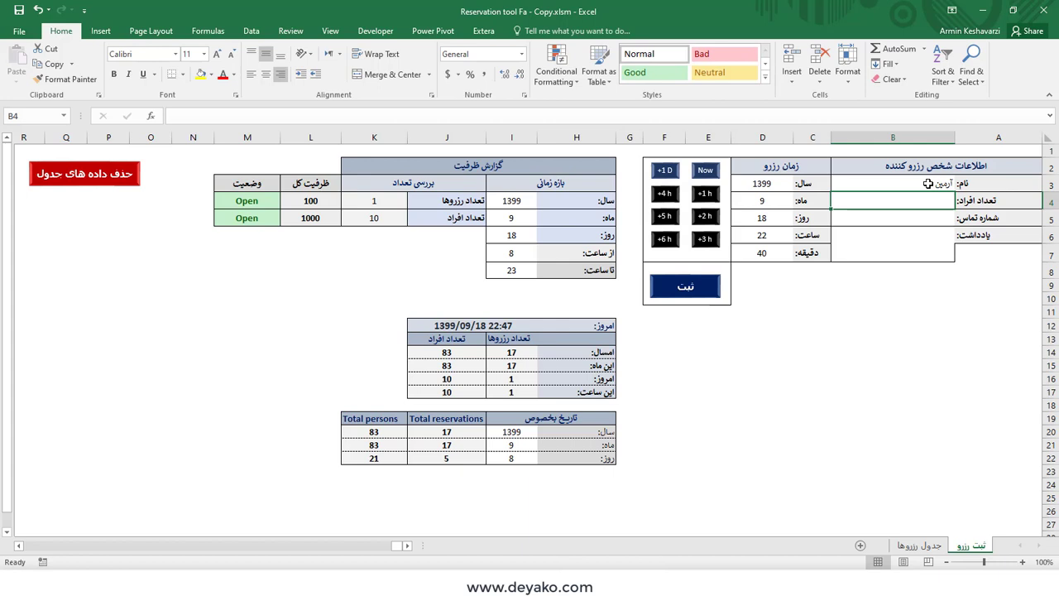
pyautogui.write('4')
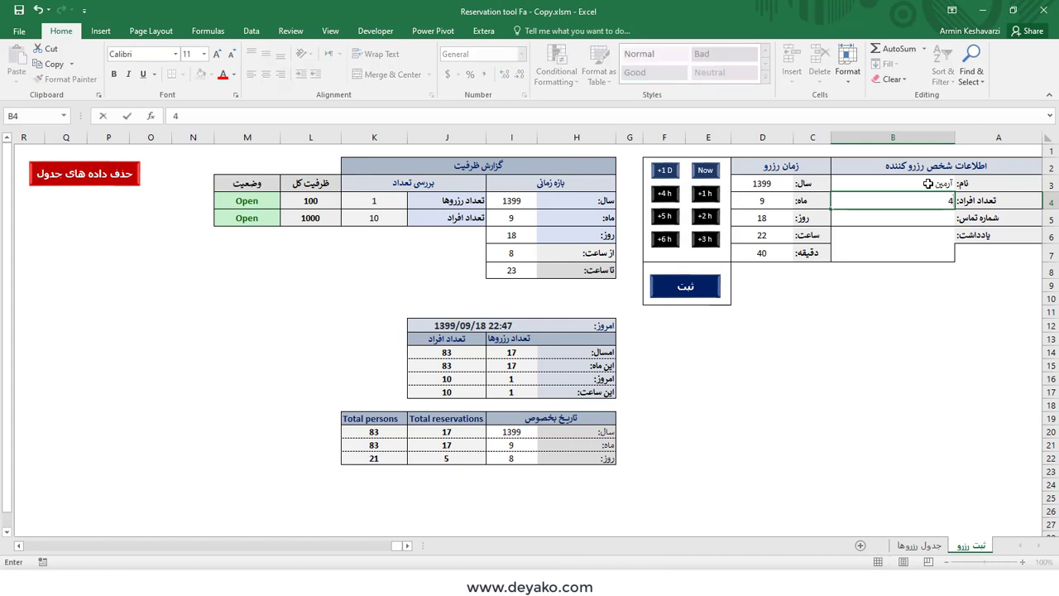
pyautogui.press('Return')
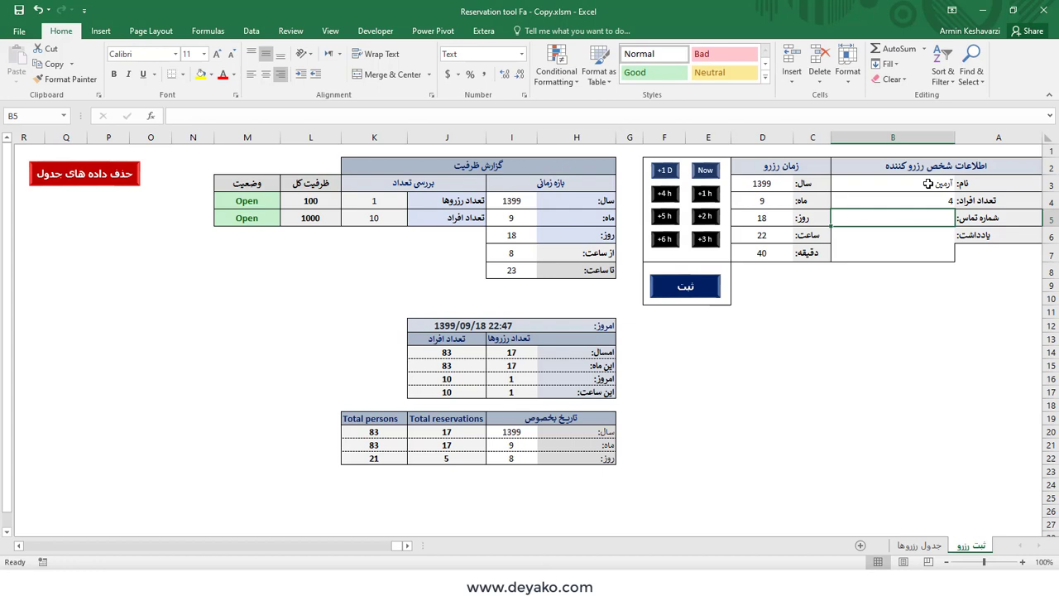
pyautogui.write('0123')
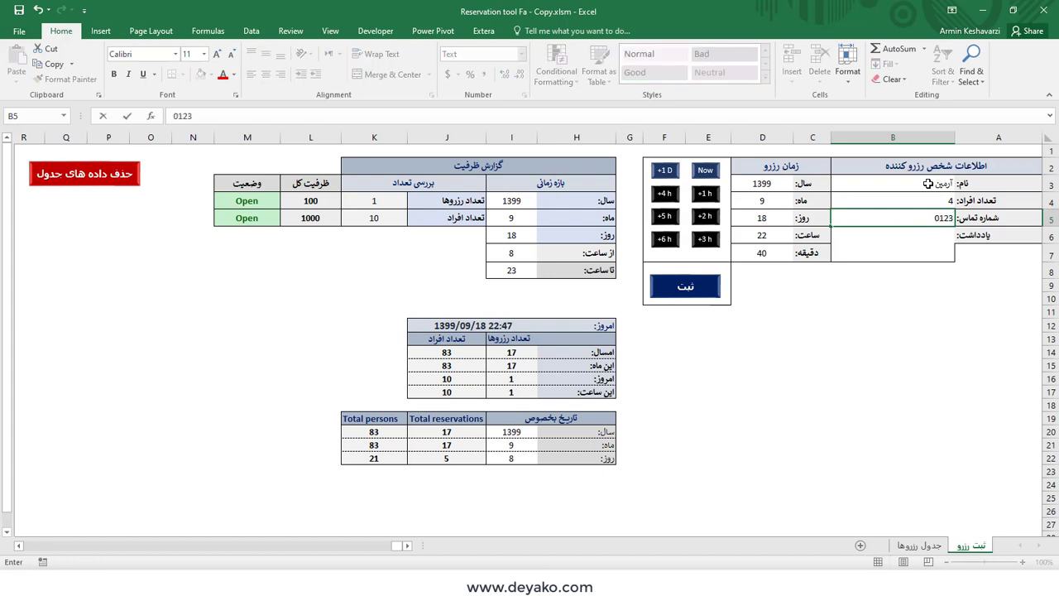
pyautogui.press('Return')
pyautogui.write('یایایا')
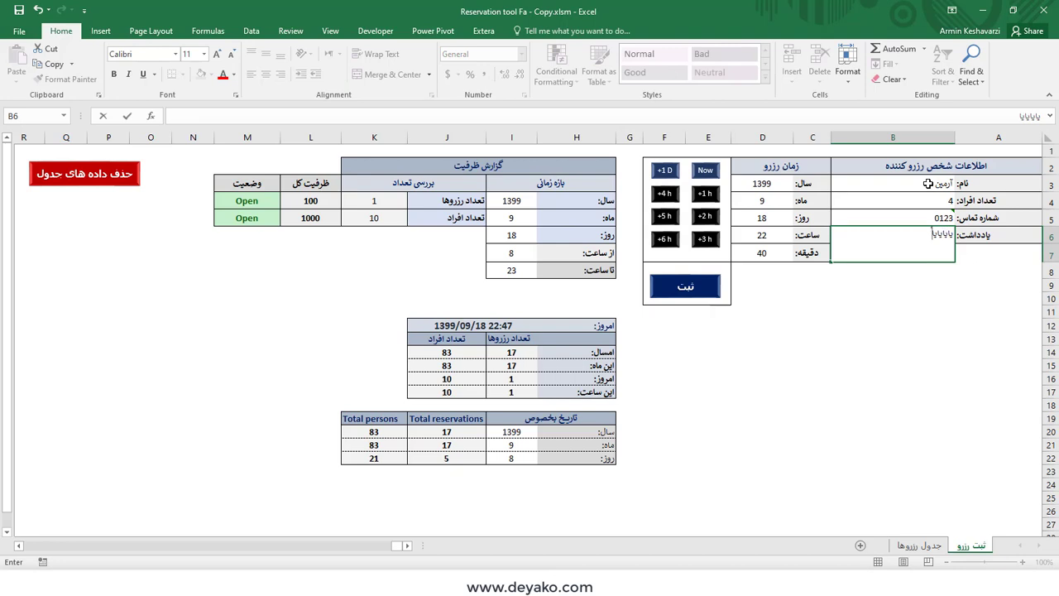
pyautogui.press('Return')
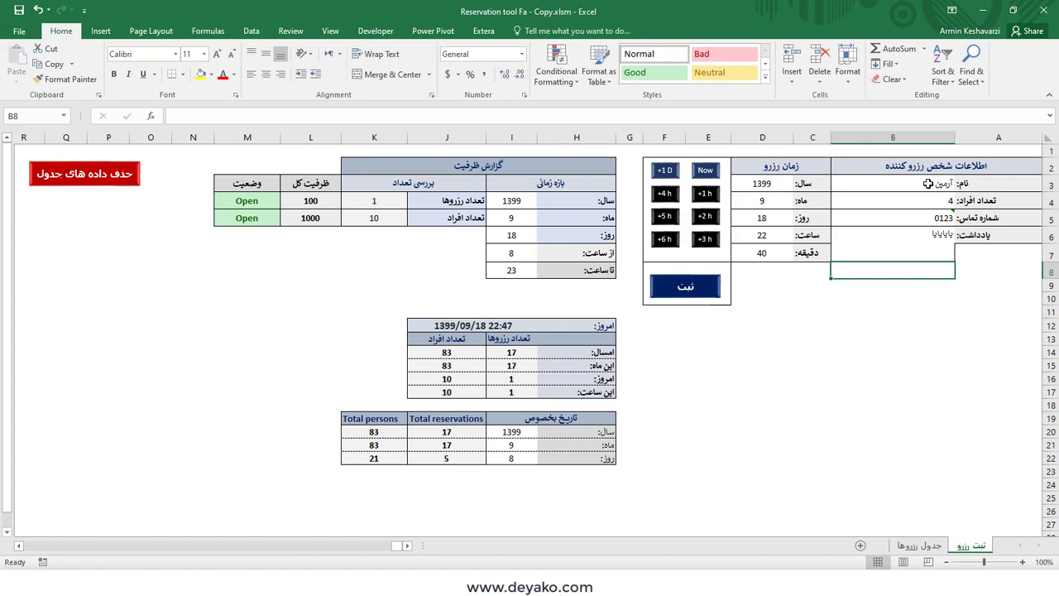
pyautogui.click(926, 247)
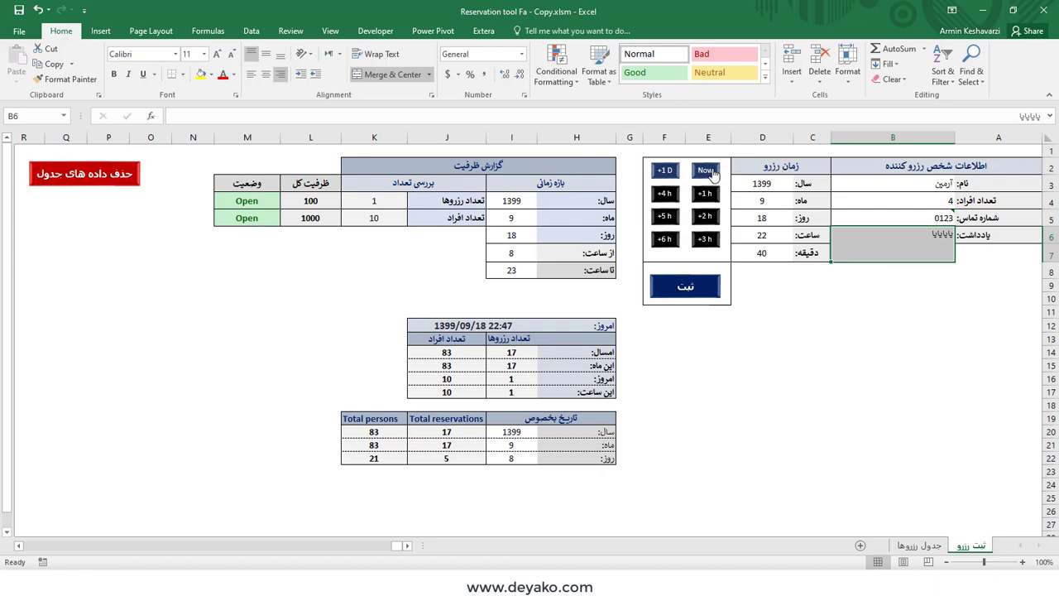
pyautogui.click(779, 185)
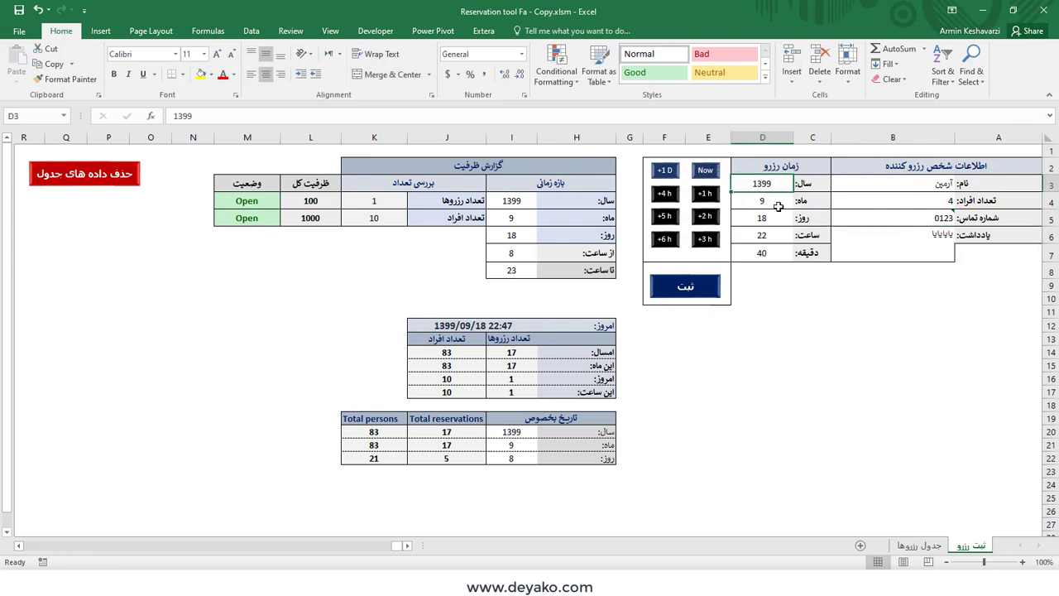
pyautogui.click(779, 206)
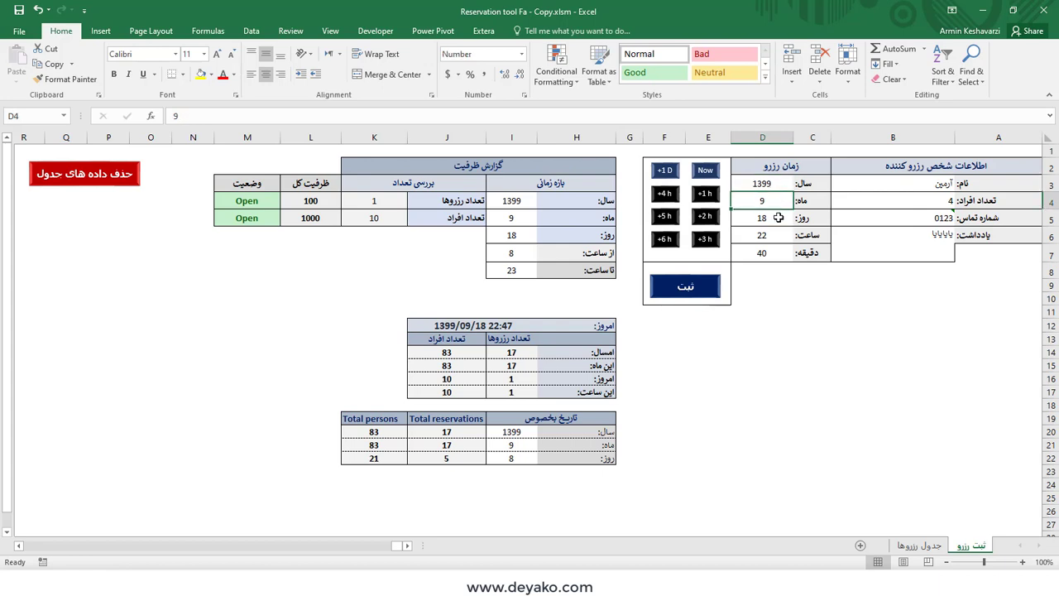
pyautogui.click(778, 217)
pyautogui.click(778, 236)
pyautogui.click(779, 253)
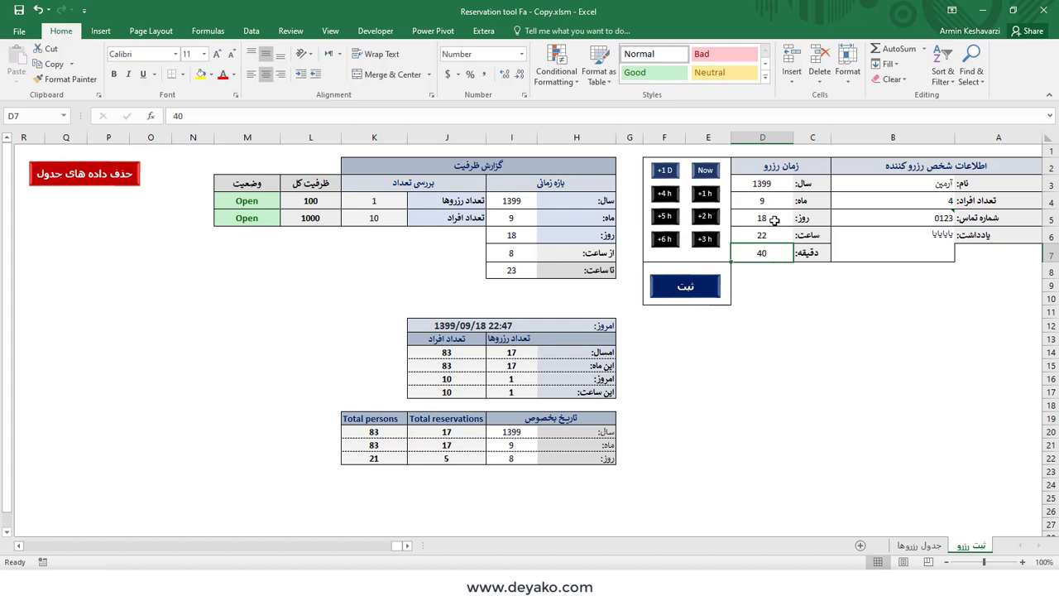
pyautogui.moveTo(807, 252); pyautogui.dragTo(761, 255)
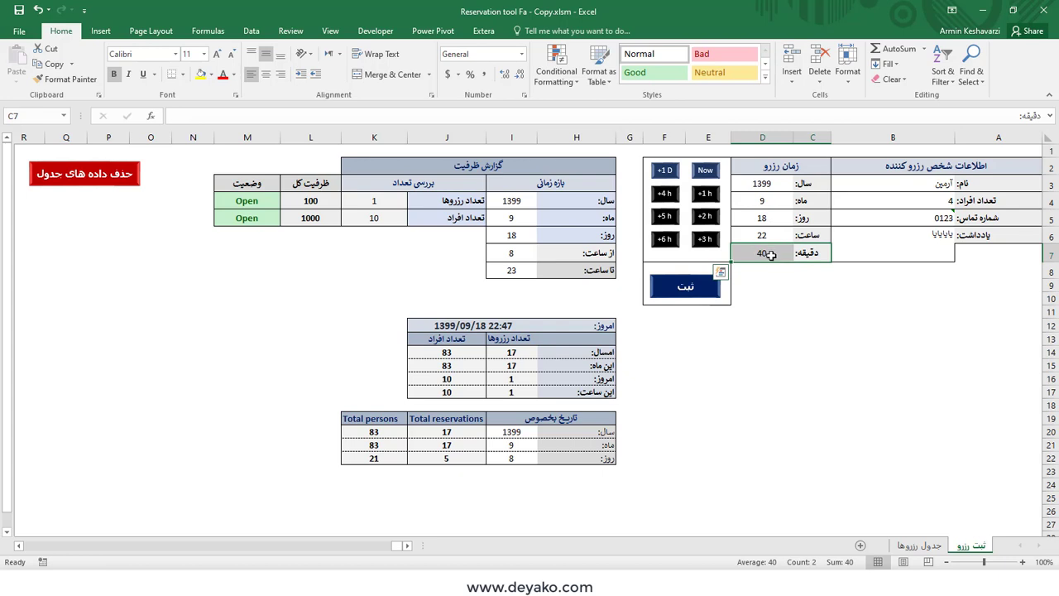
pyautogui.click(771, 254)
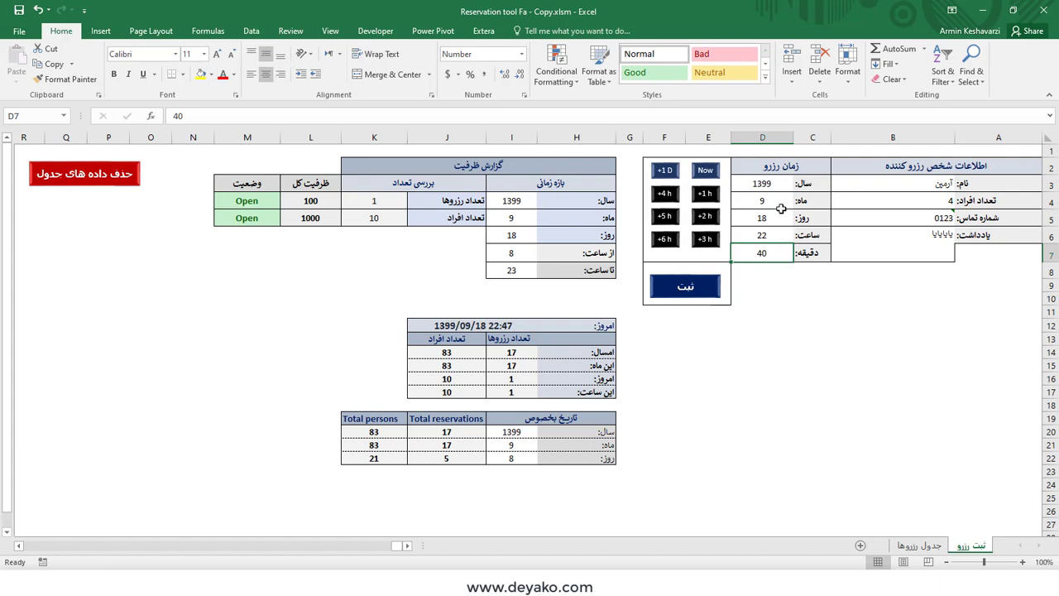
# Try the Now, +1 D and +1 h shortcuts and enter day 19 in D5
pyautogui.click(713, 172)
pyautogui.click(666, 170)
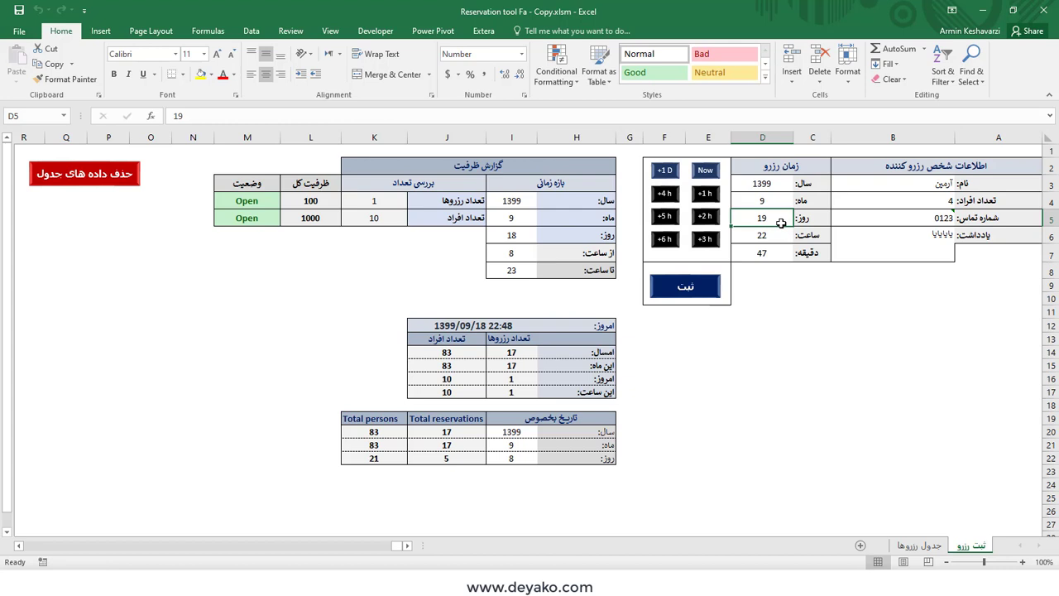
pyautogui.click(662, 173)
pyautogui.write('25')
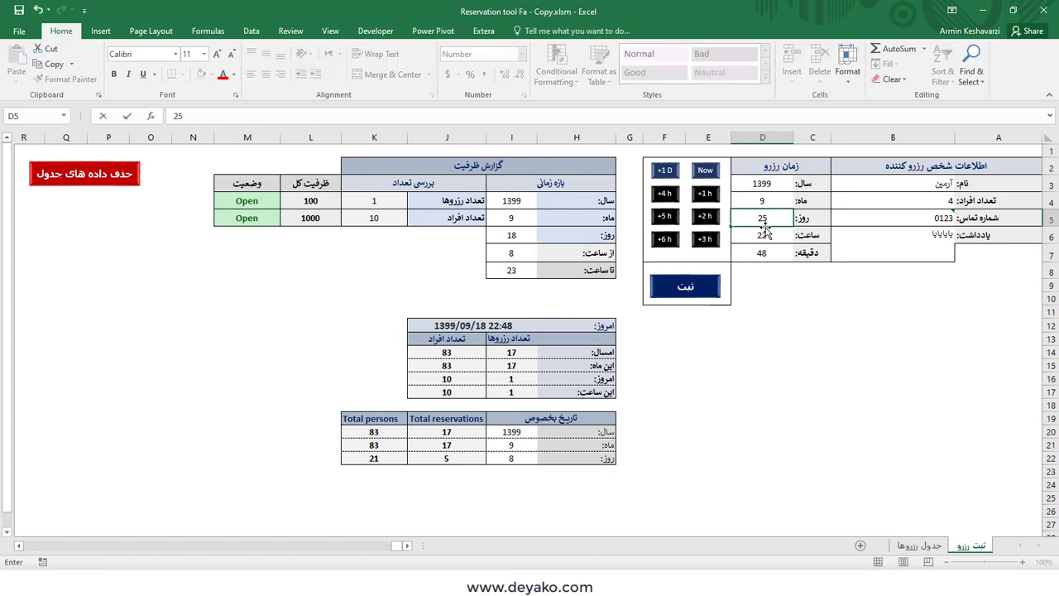
pyautogui.press('Escape')
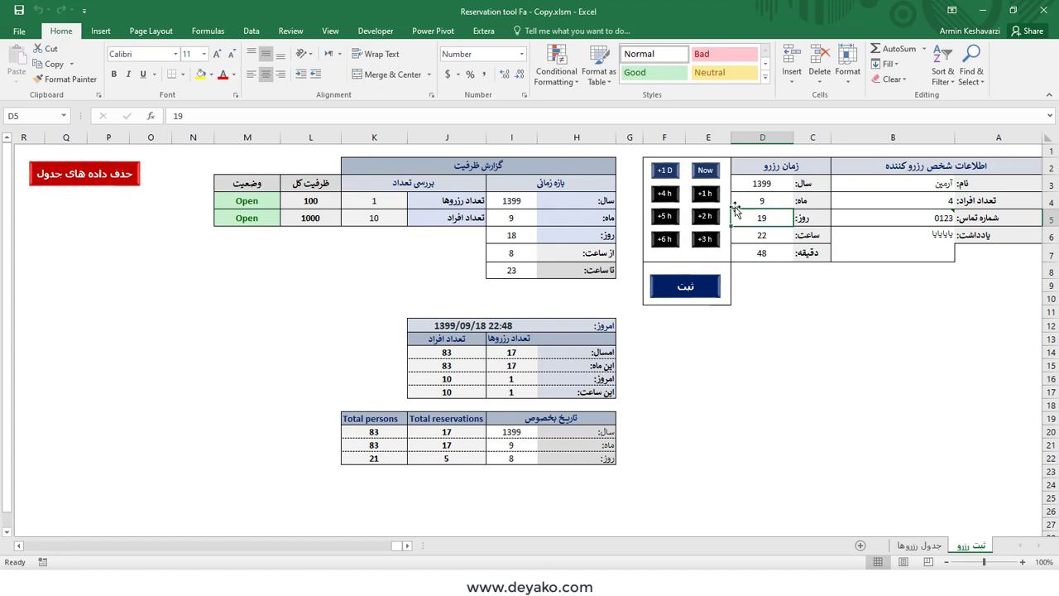
pyautogui.click(704, 193)
pyautogui.click(784, 238)
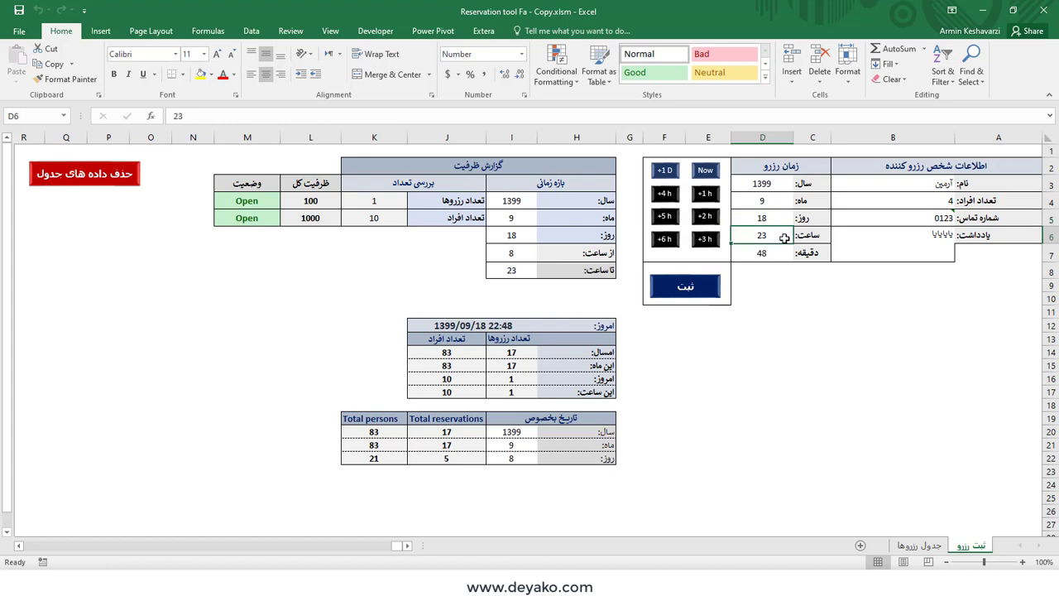
pyautogui.click(775, 217)
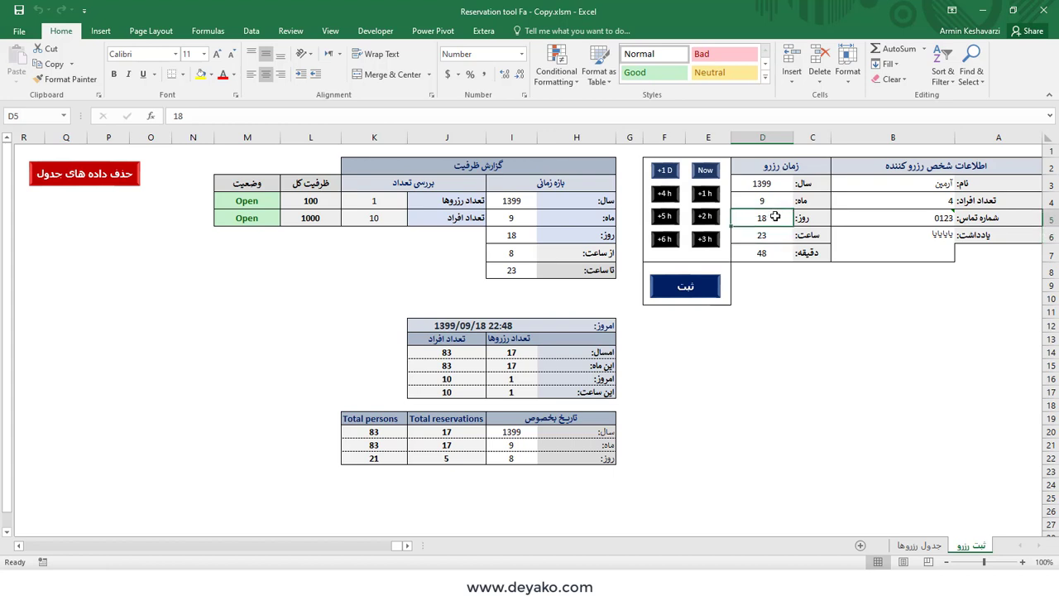
pyautogui.write('19')
pyautogui.press('Return')
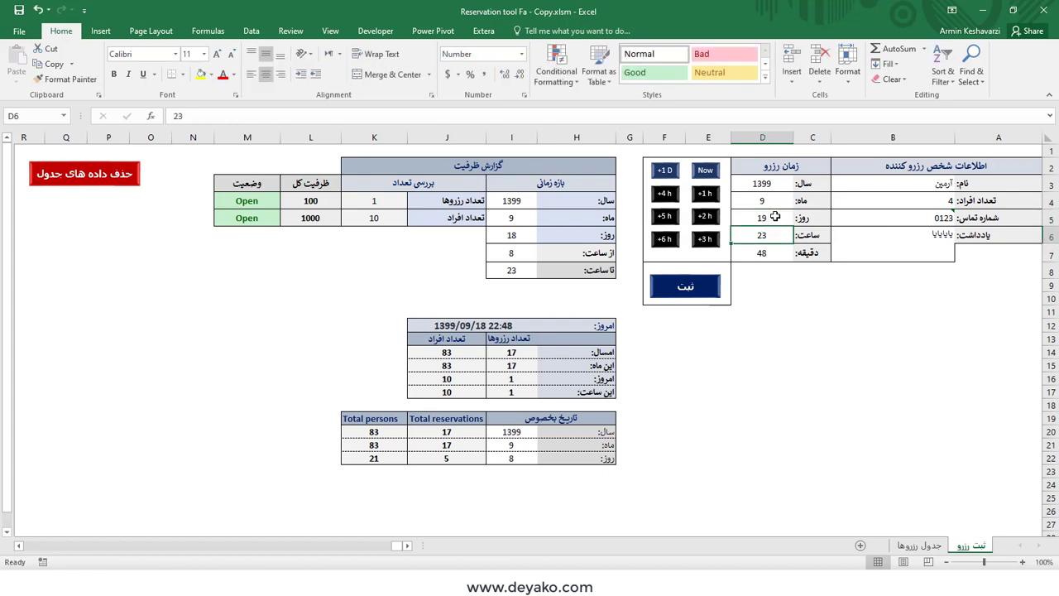
# Try the +2 h, +3 h and +4 h shortcuts, then reset the time to now, 1399/9/18 22:48
pyautogui.click(709, 216)
pyautogui.click(777, 217)
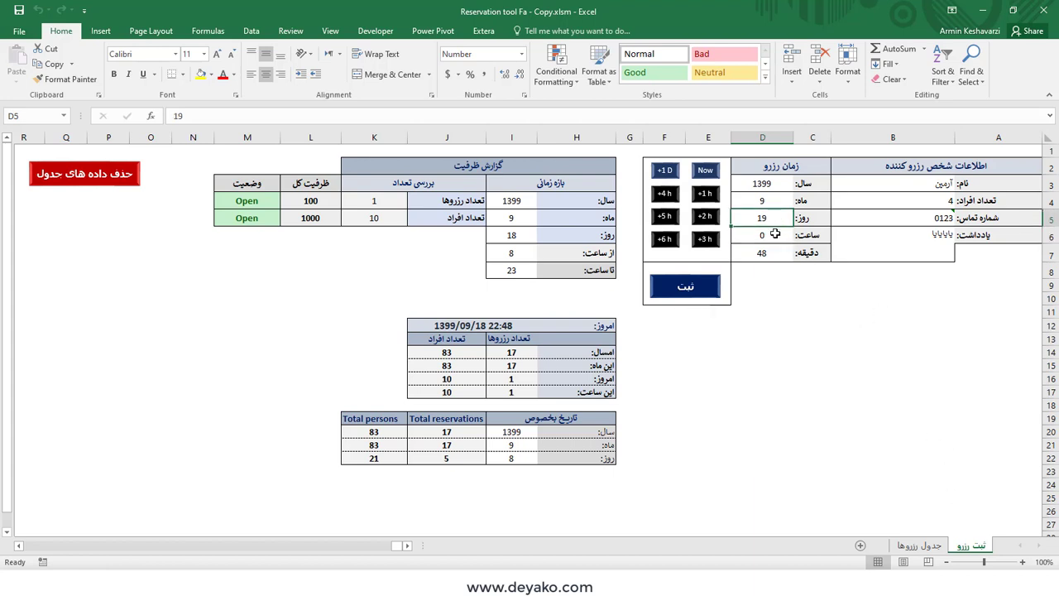
pyautogui.click(701, 238)
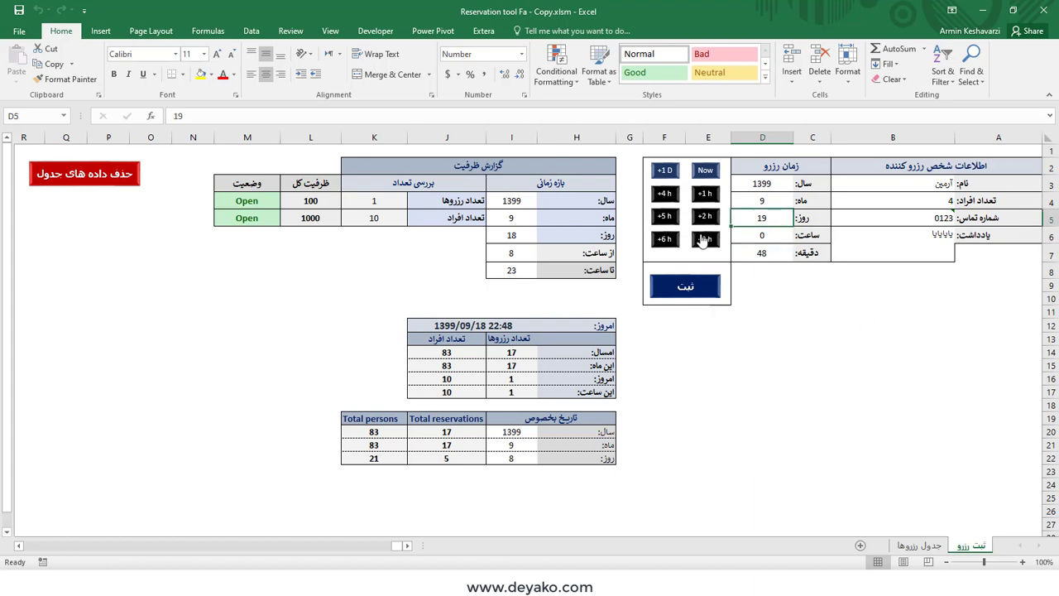
pyautogui.click(779, 237)
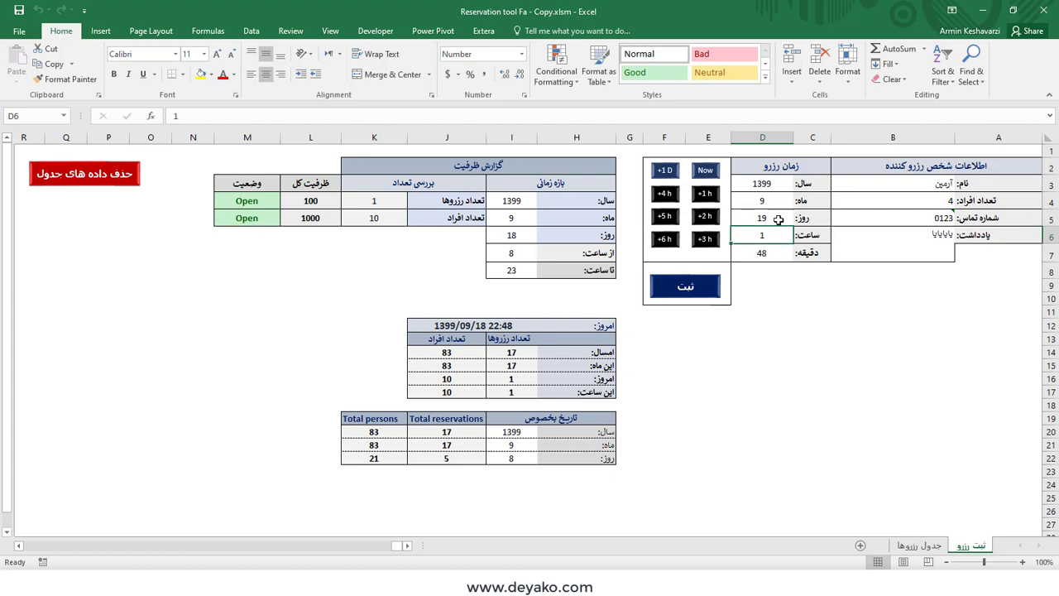
pyautogui.click(780, 210)
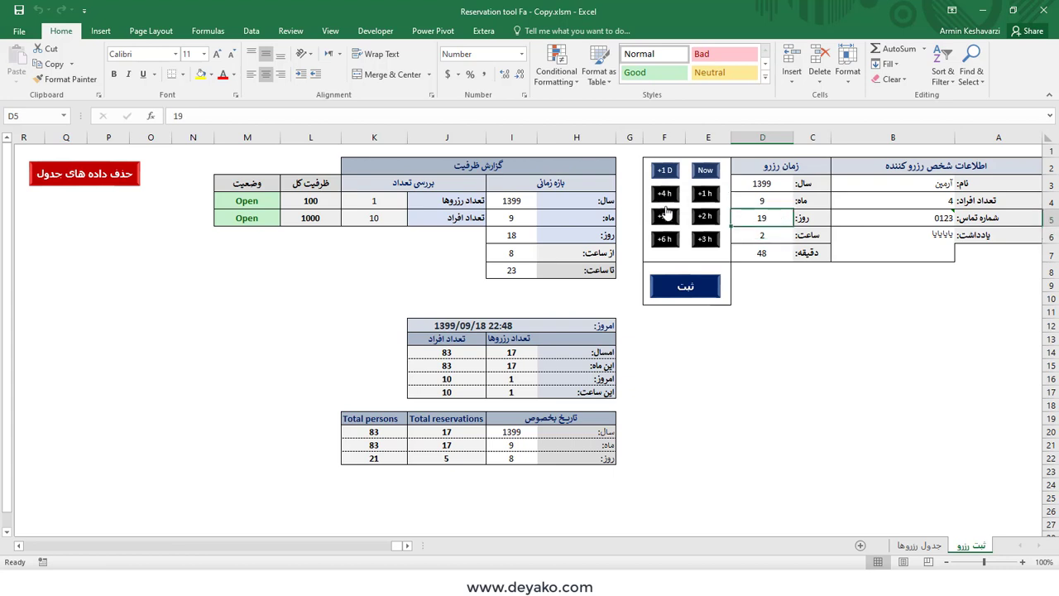
pyautogui.click(668, 240)
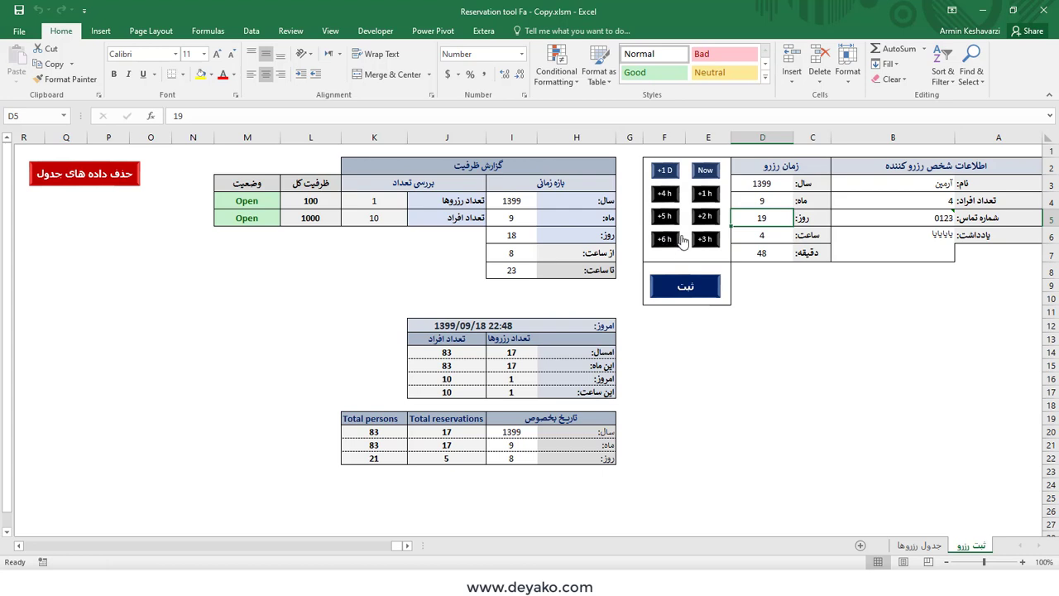
pyautogui.click(705, 170)
pyautogui.click(780, 238)
pyautogui.click(776, 253)
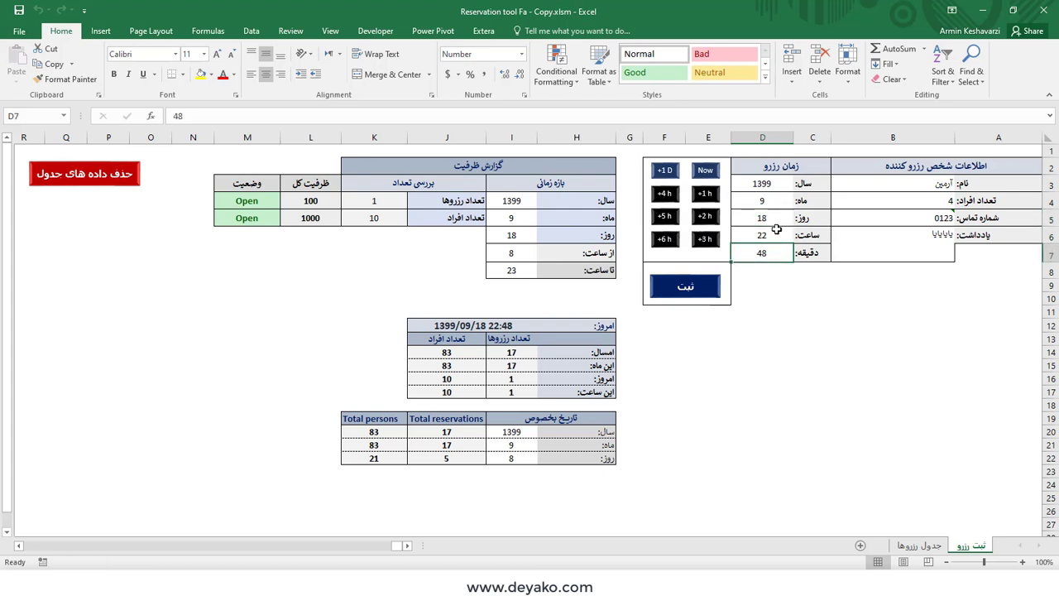
# Set the reservation to 23:48 with +1 h and save it with ثبت
pyautogui.click(705, 193)
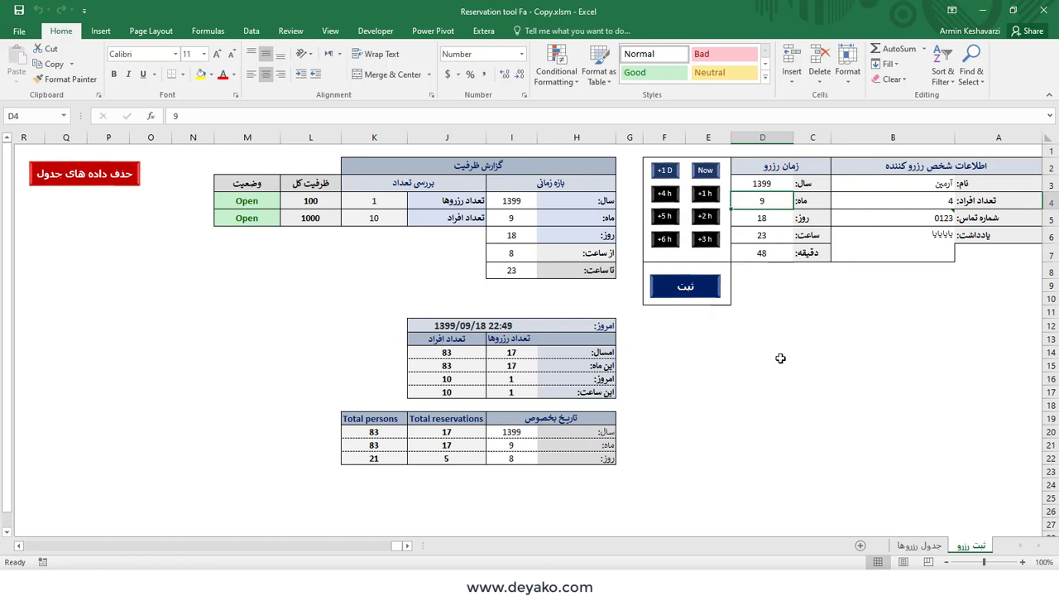
pyautogui.click(705, 288)
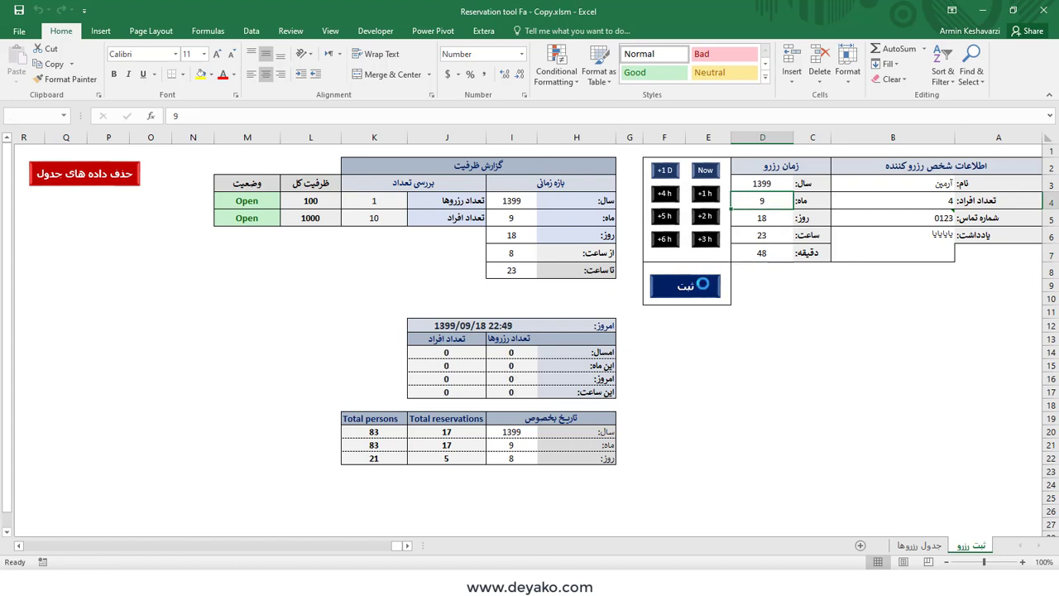
pyautogui.click(551, 337)
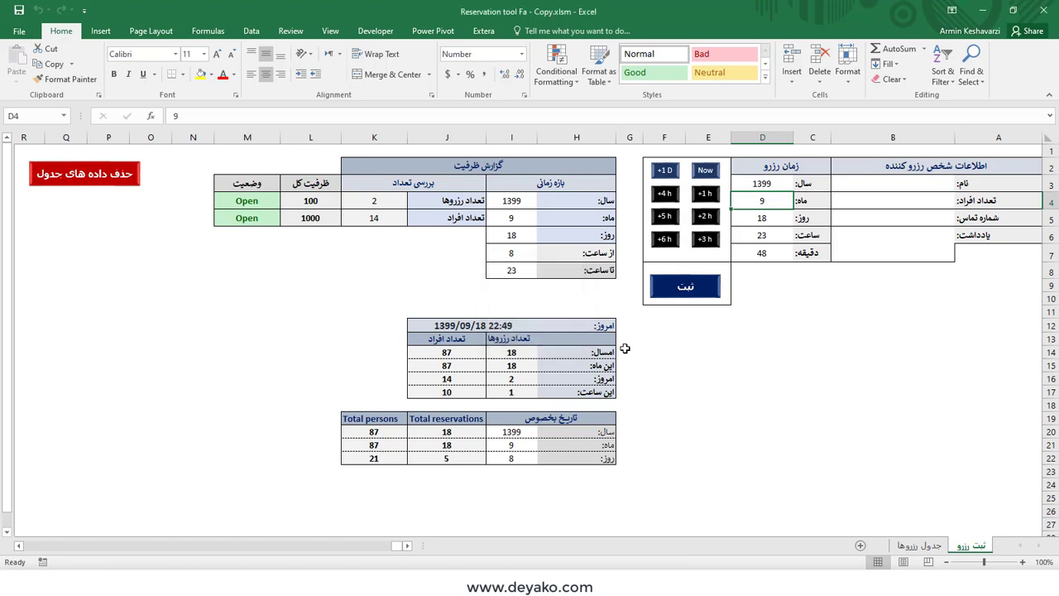
# Review the saved records in the جدول رزروها reservations table
pyautogui.click(919, 545)
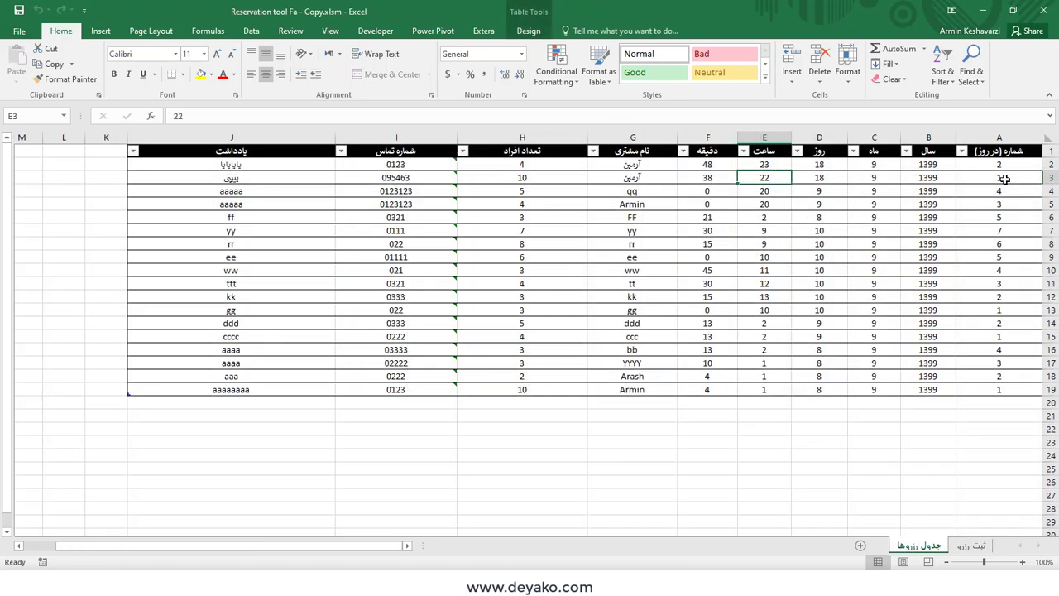
pyautogui.moveTo(1021, 165); pyautogui.dragTo(317, 386)
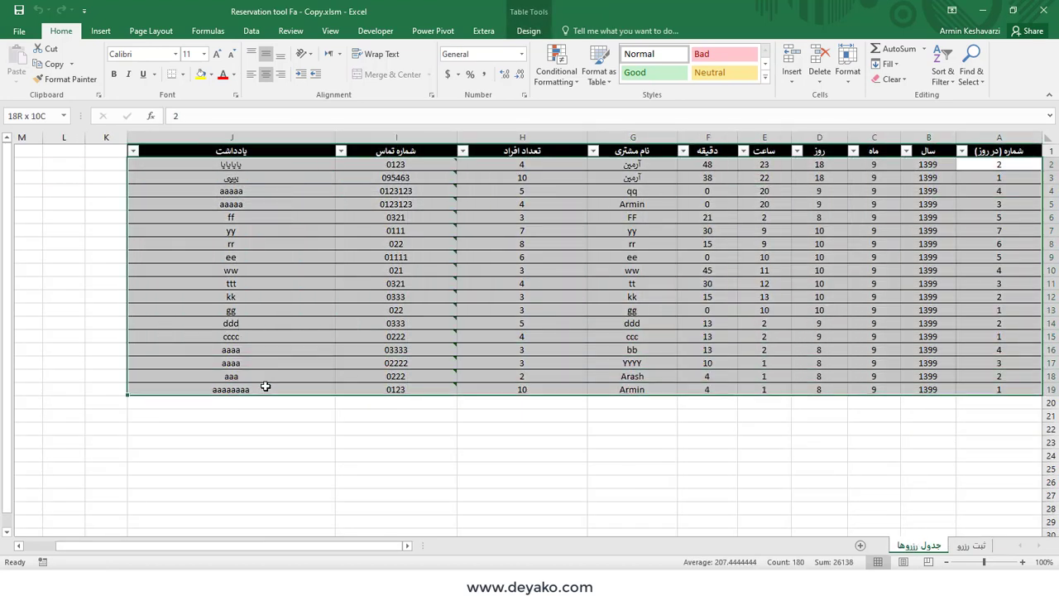
pyautogui.click(951, 192)
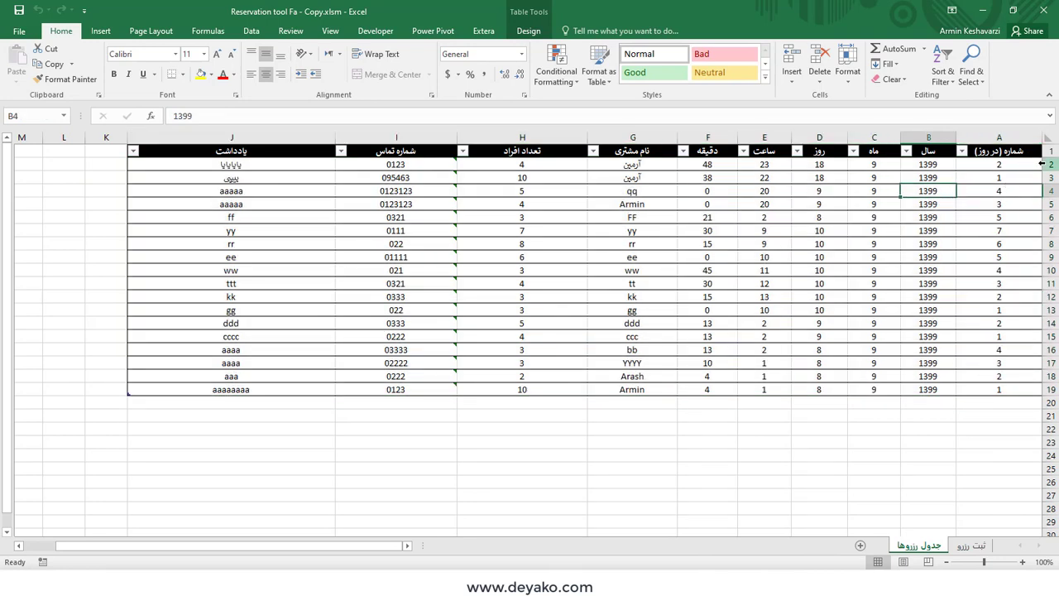
pyautogui.click(1044, 163)
pyautogui.click(1025, 163)
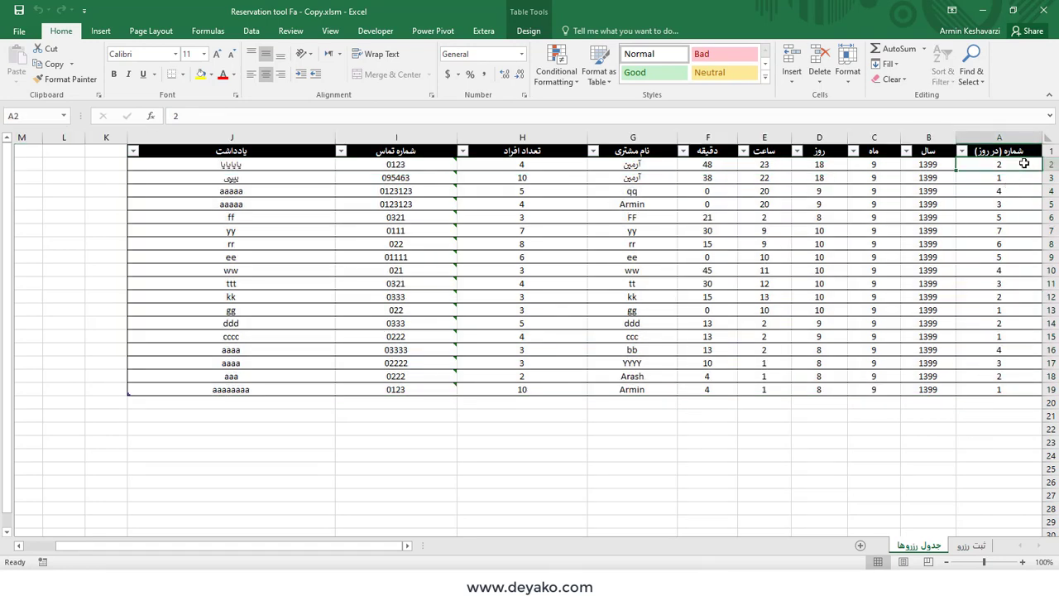
pyautogui.moveTo(1026, 164); pyautogui.dragTo(504, 165)
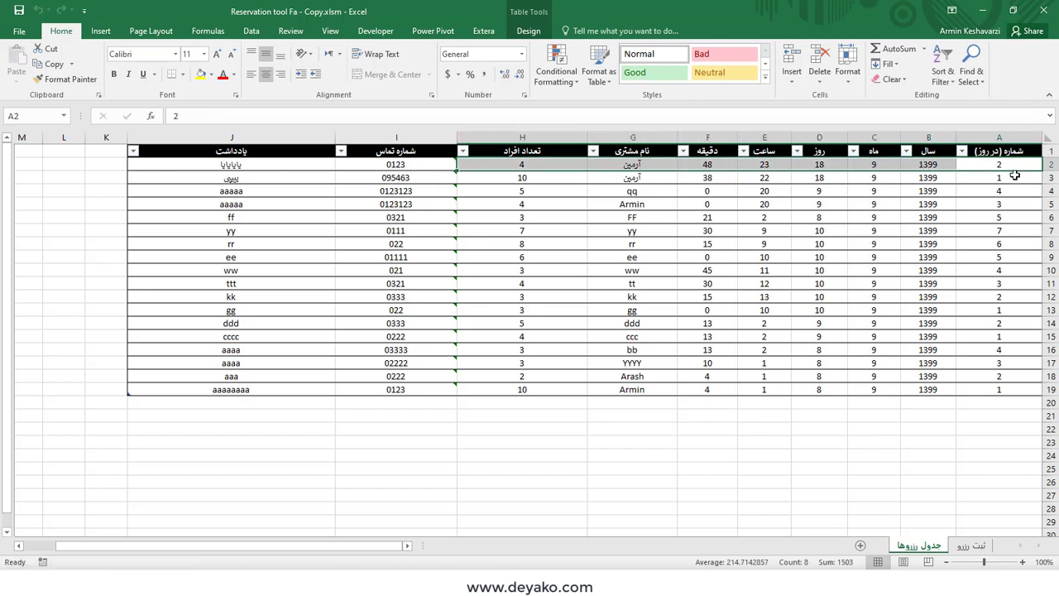
pyautogui.click(1016, 177)
pyautogui.click(1016, 162)
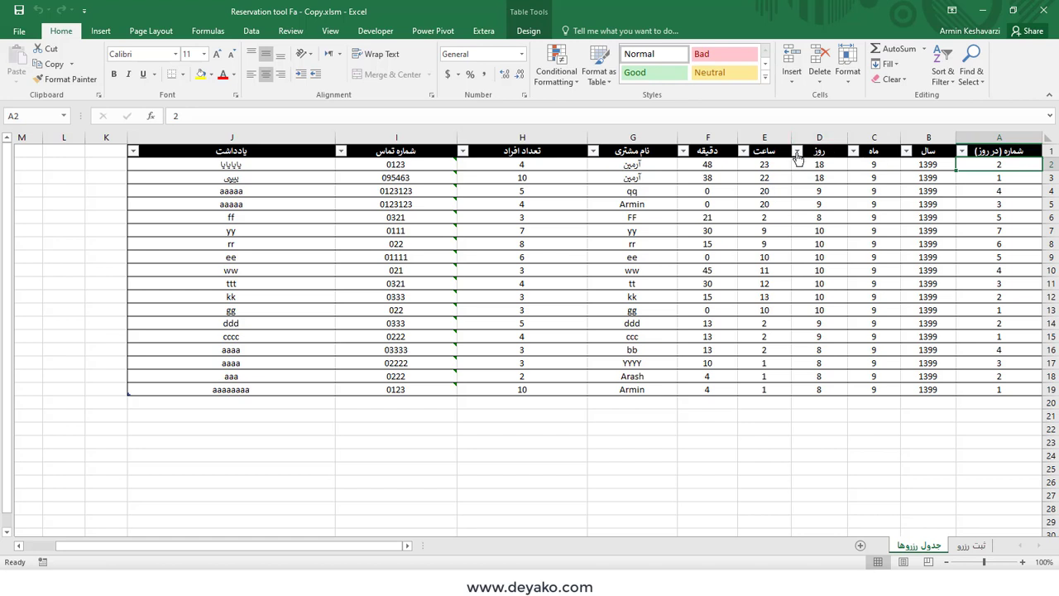
# Filter the روز column to show only day 10, then return to ثبت رزرو
pyautogui.click(796, 150)
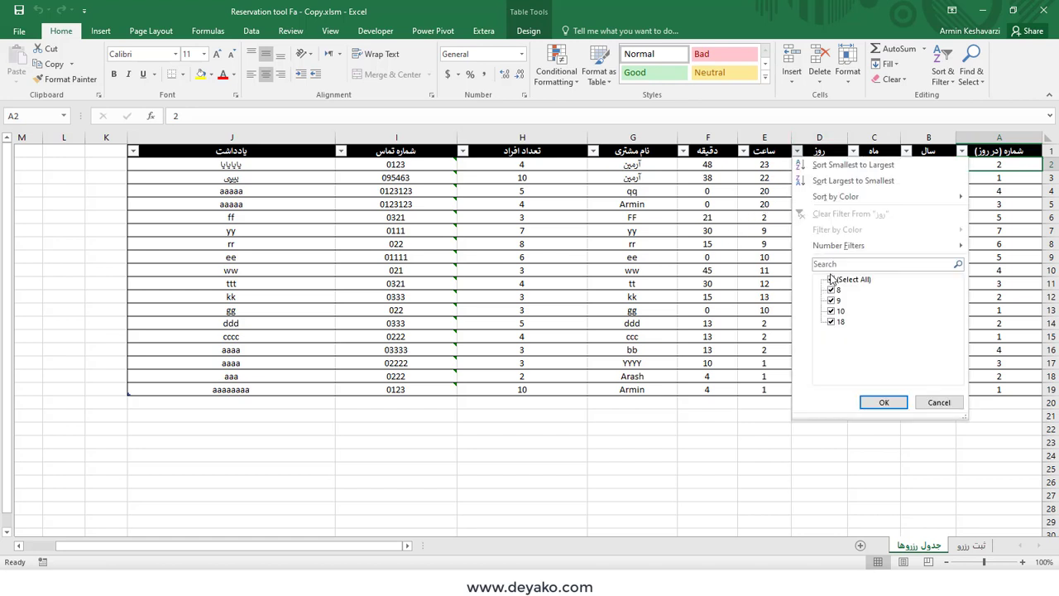
pyautogui.click(832, 280)
pyautogui.click(832, 311)
pyautogui.click(884, 402)
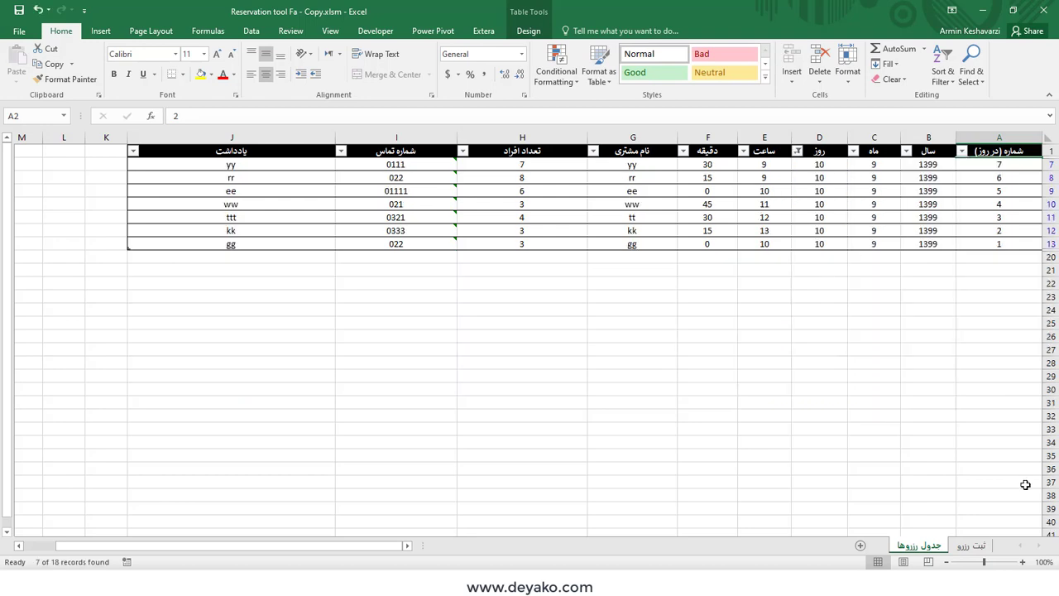
pyautogui.click(979, 548)
# Fill in a placeholder booker name, 4 people, a contact number and a one-letter note
pyautogui.click(903, 185)
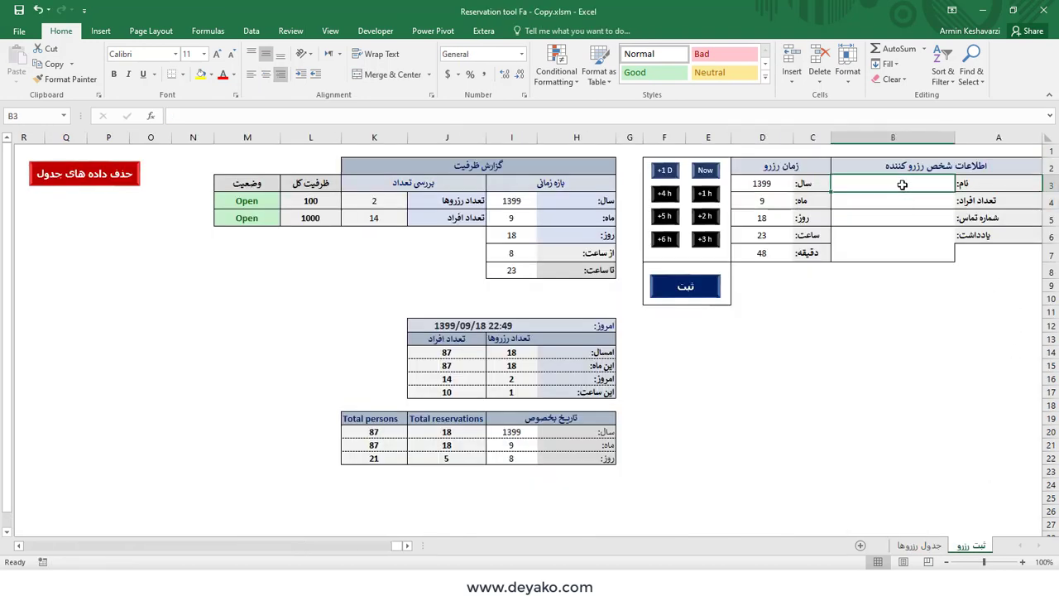
pyautogui.write('سسس')
pyautogui.click(897, 207)
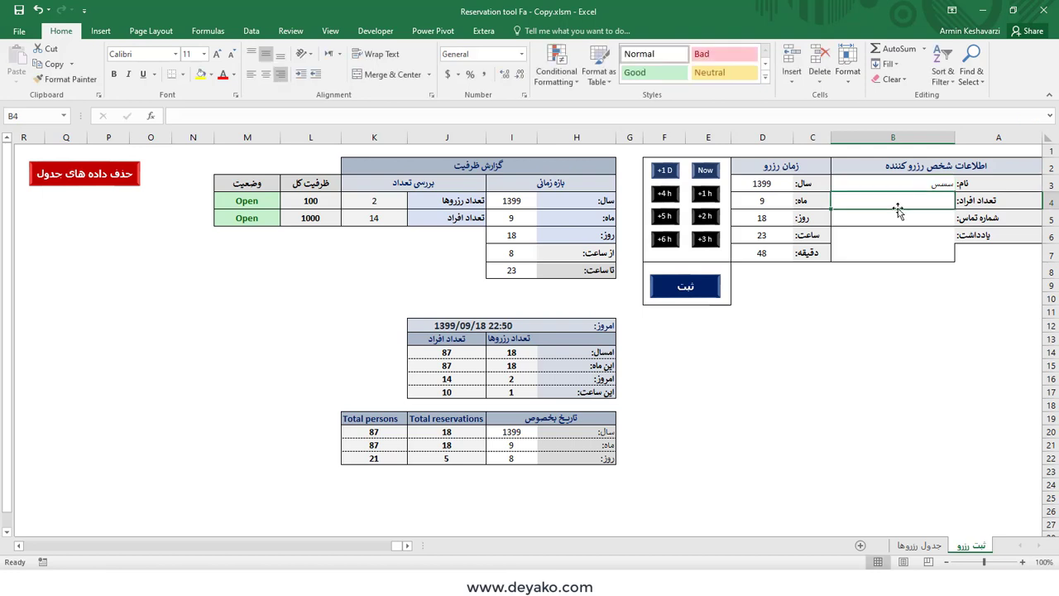
pyautogui.write('4')
pyautogui.press('Return')
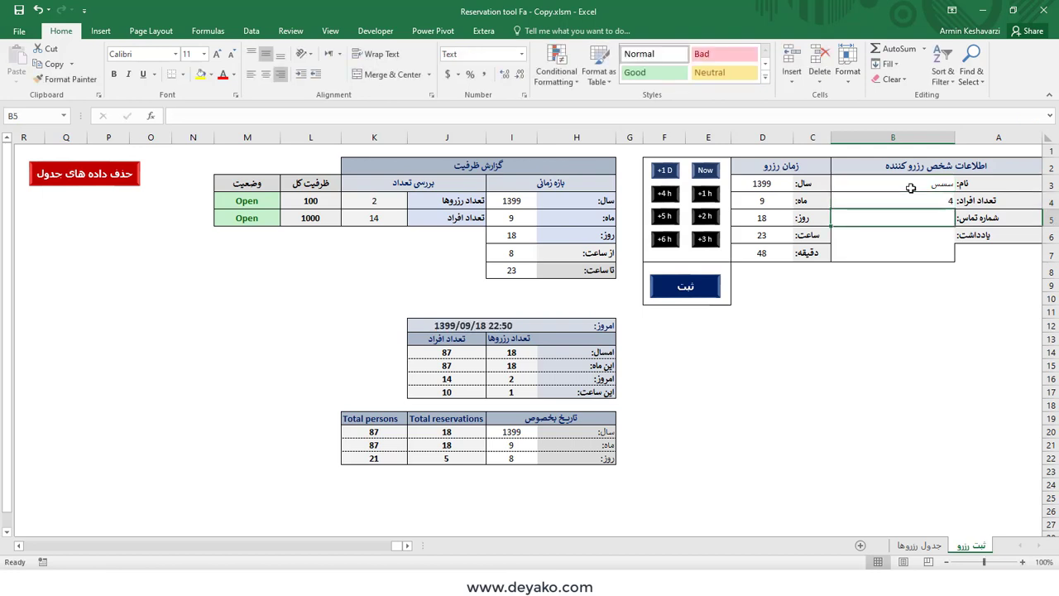
pyautogui.write('012')
pyautogui.press('Return')
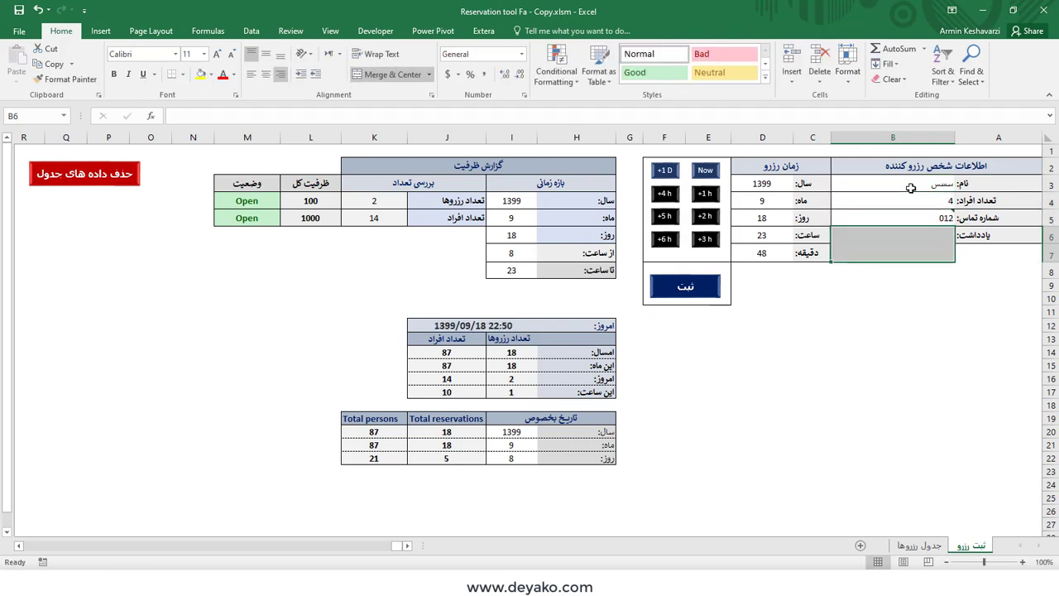
pyautogui.write('ااا')
pyautogui.click(910, 188)
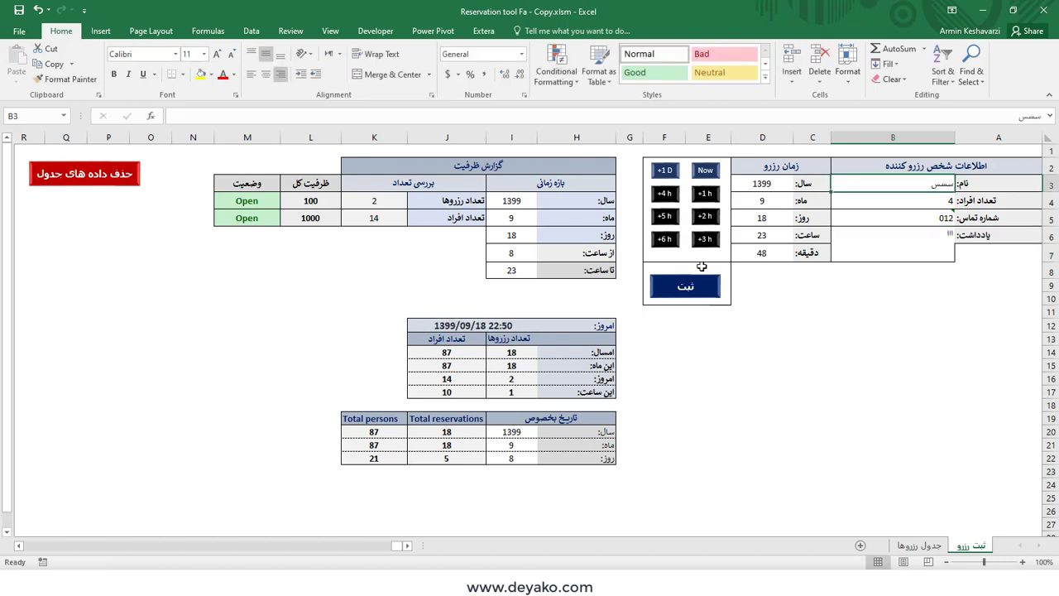
# Save the booking and check it tops the reservations table, then return to ثبت رزرو
pyautogui.click(697, 287)
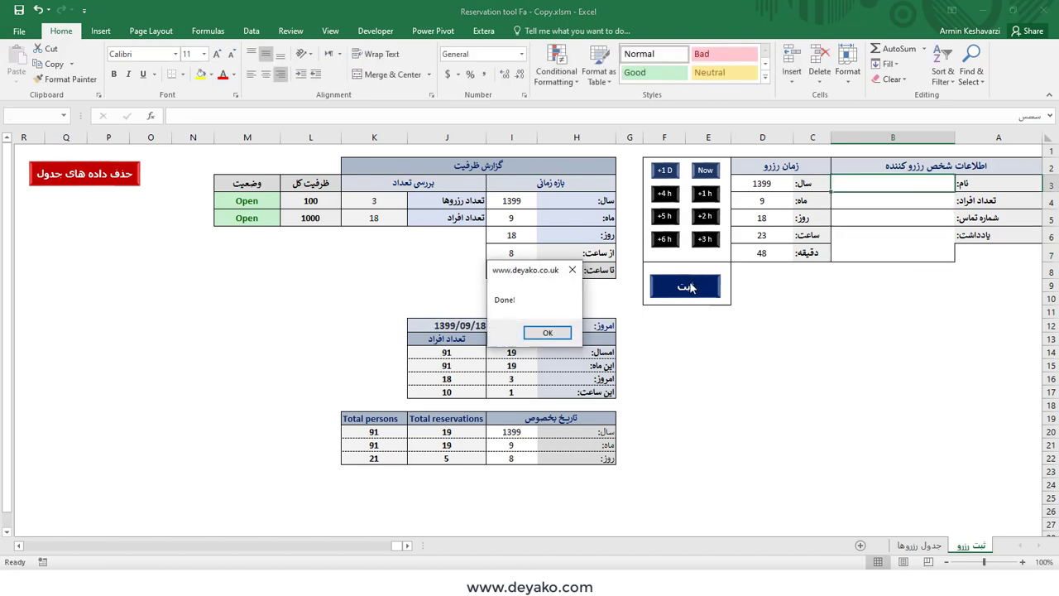
pyautogui.press('Return')
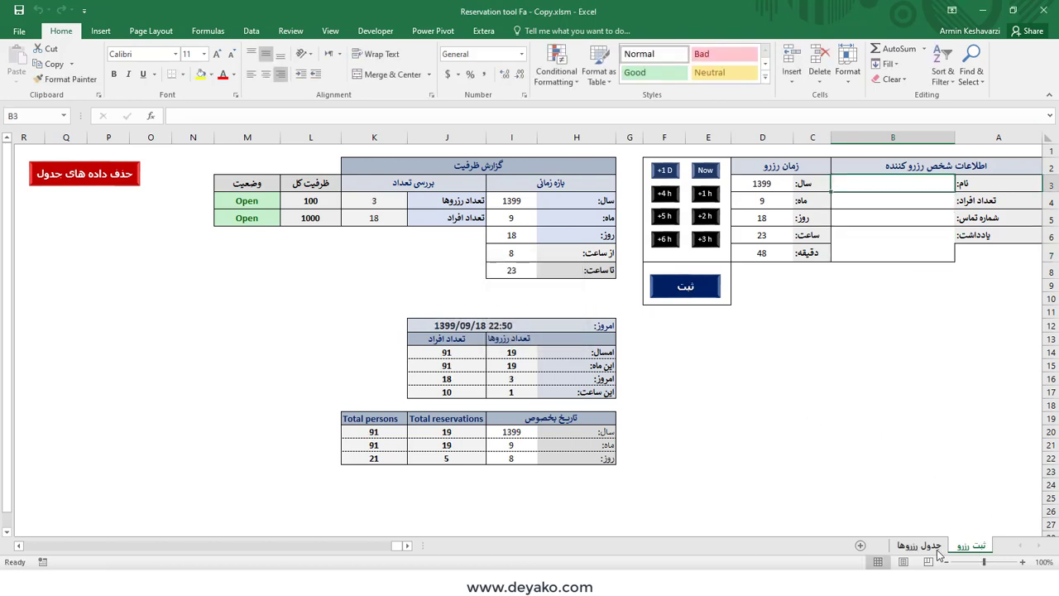
pyautogui.click(918, 545)
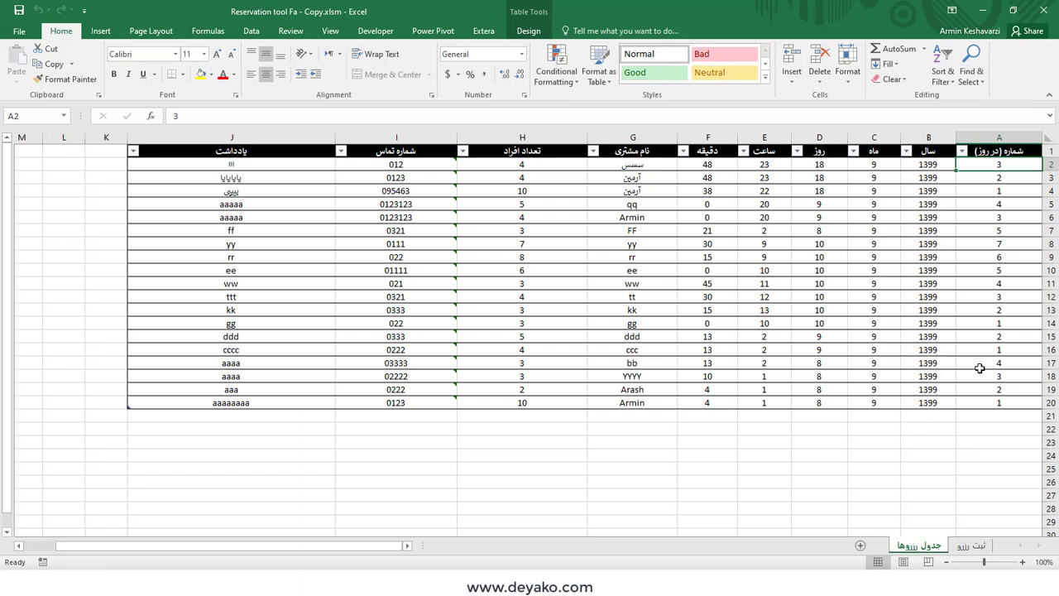
pyautogui.click(976, 548)
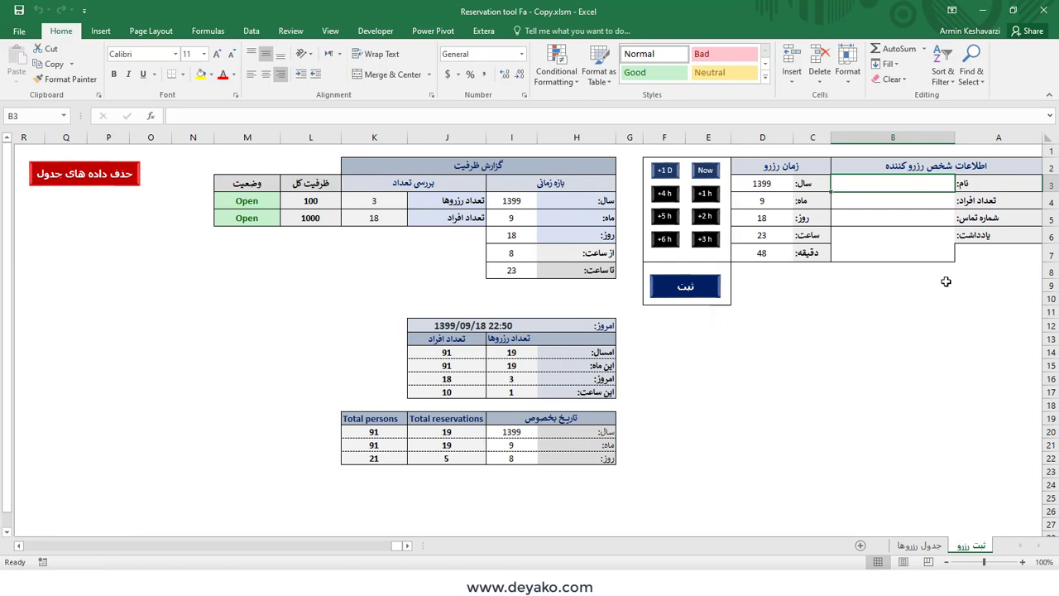
pyautogui.click(922, 545)
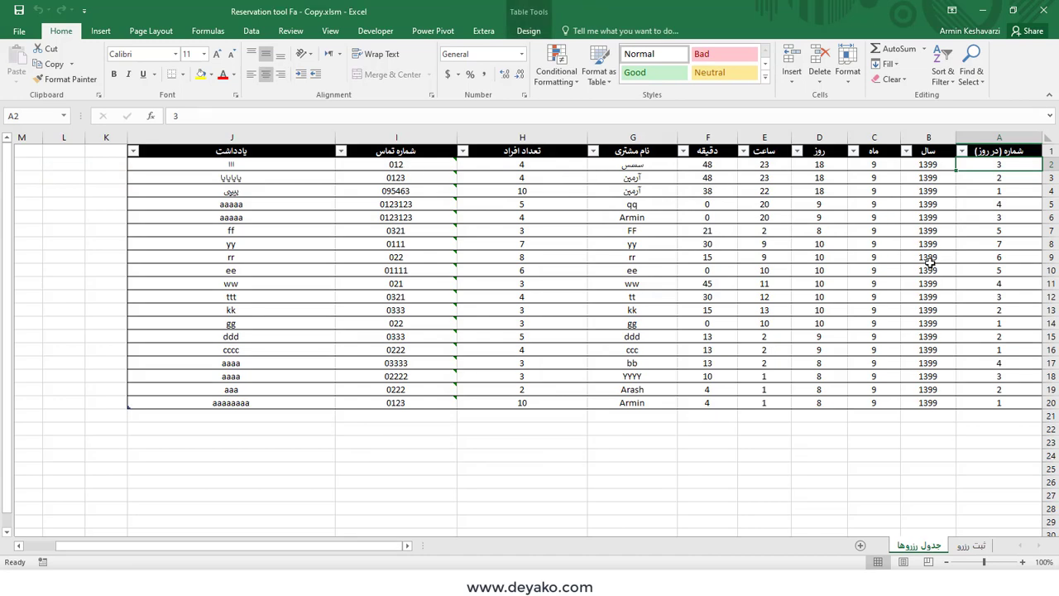
pyautogui.click(980, 548)
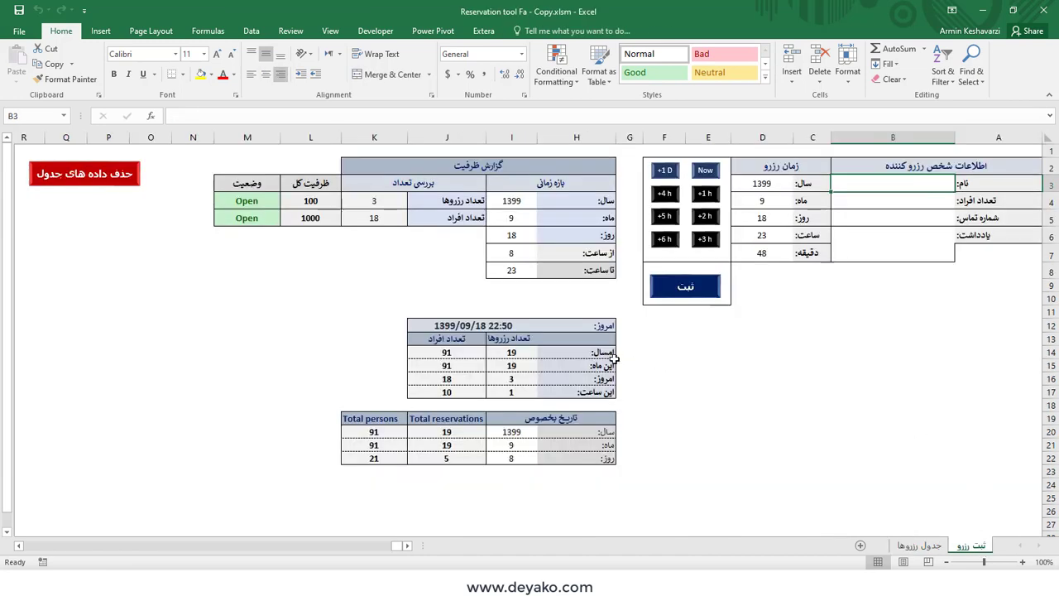
pyautogui.moveTo(552, 174)
pyautogui.mouseDown()
pyautogui.moveTo(426, 421)
pyautogui.moveTo(245, 470)
pyautogui.mouseUp()
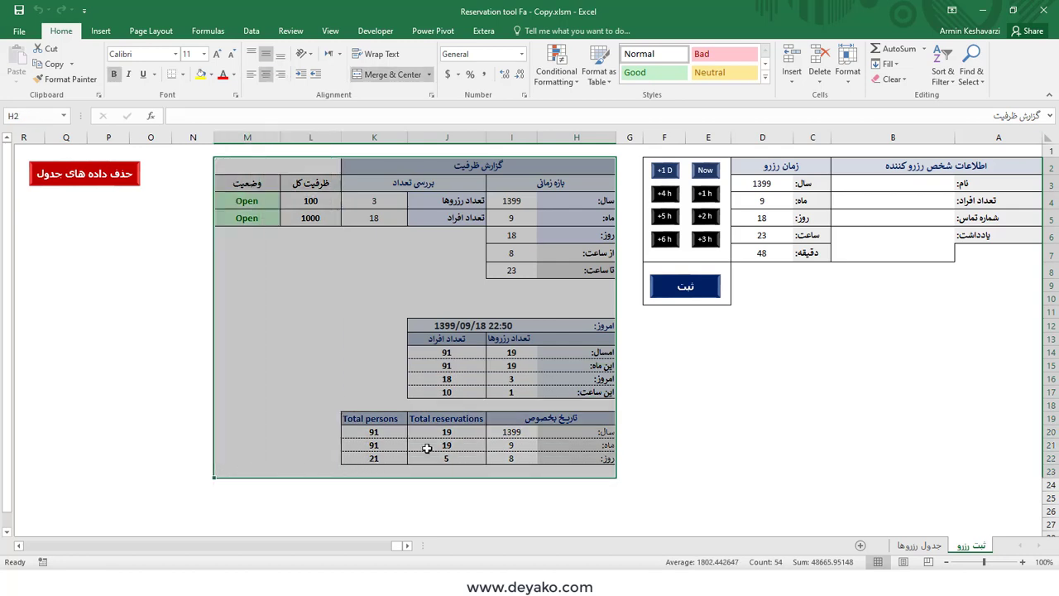
pyautogui.click(703, 411)
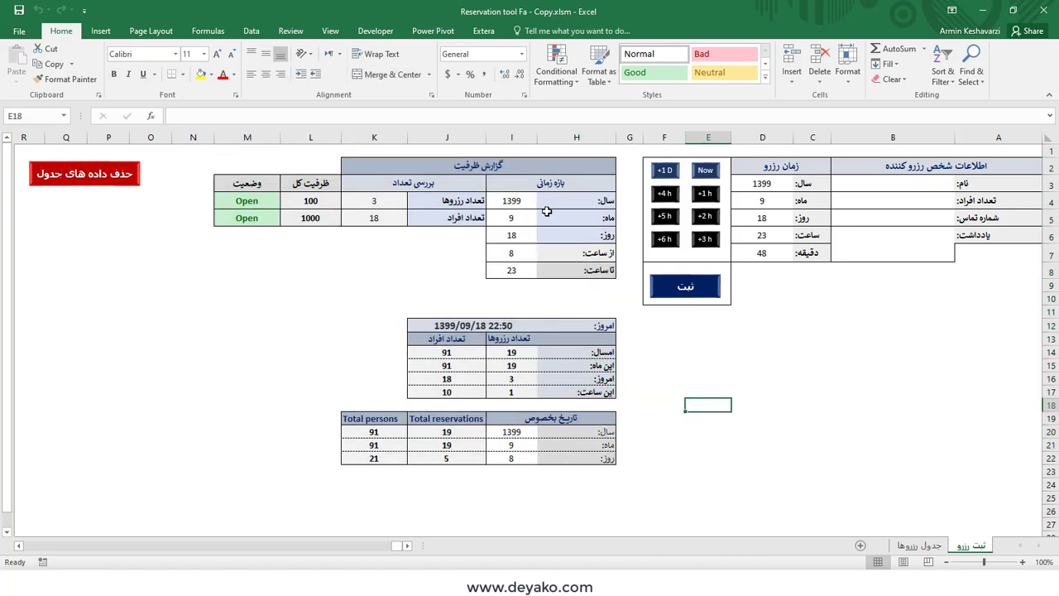
pyautogui.click(475, 168)
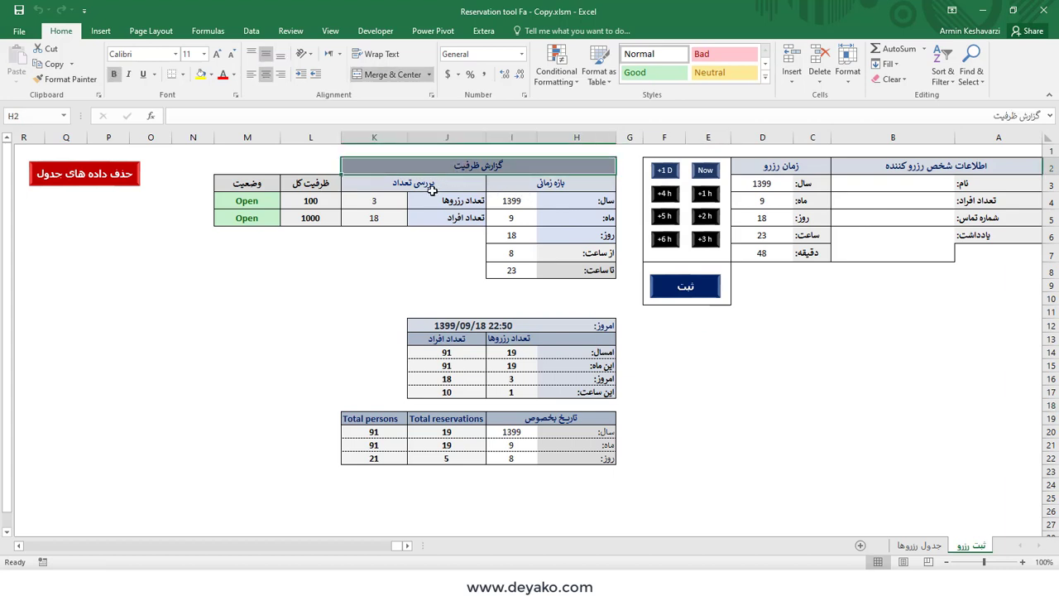
pyautogui.click(525, 203)
pyautogui.click(527, 220)
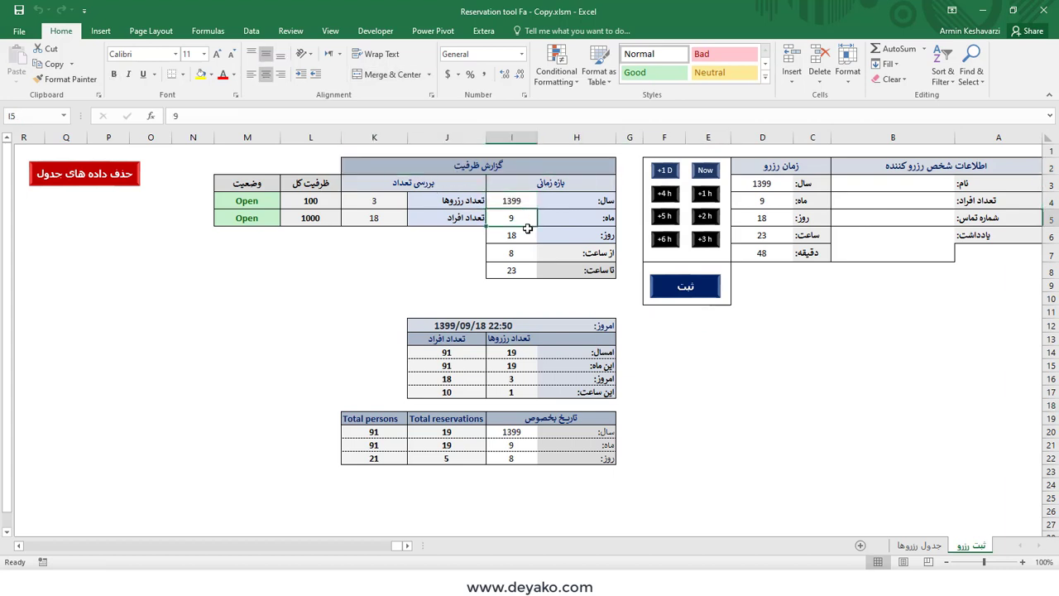
pyautogui.click(530, 248)
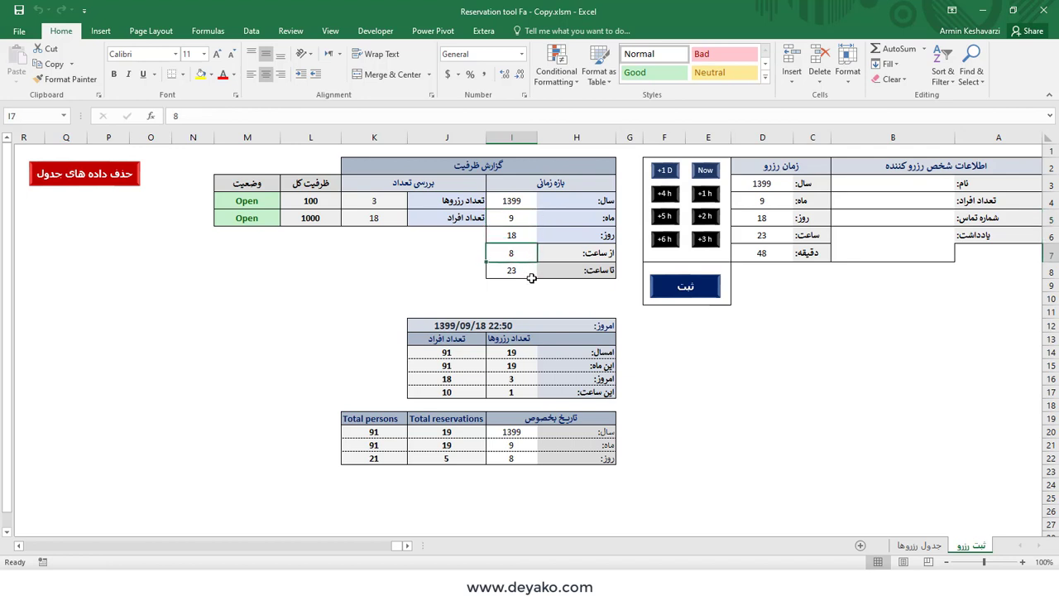
pyautogui.click(528, 271)
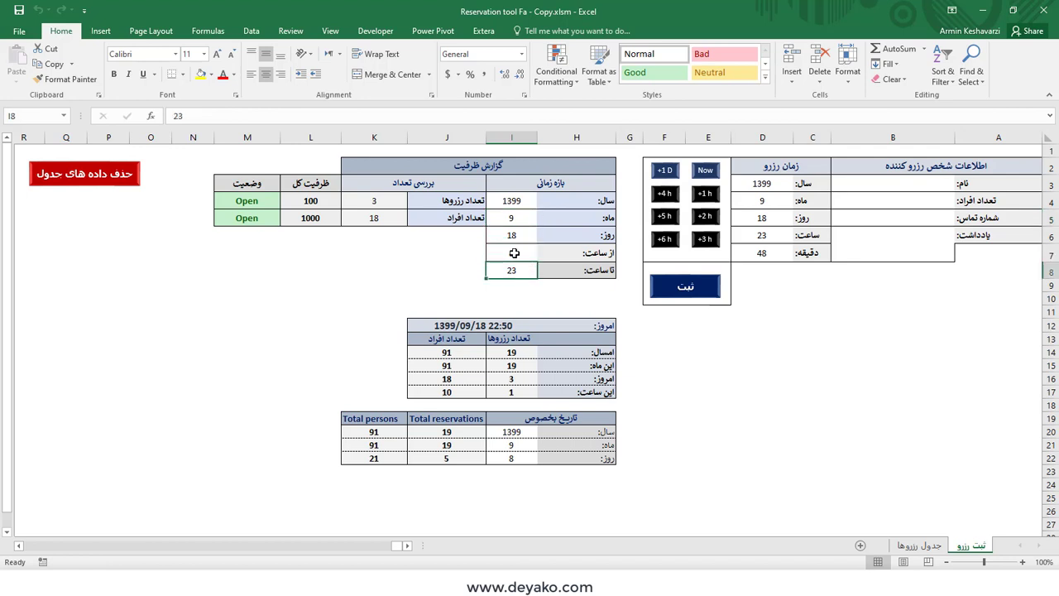
pyautogui.click(369, 205)
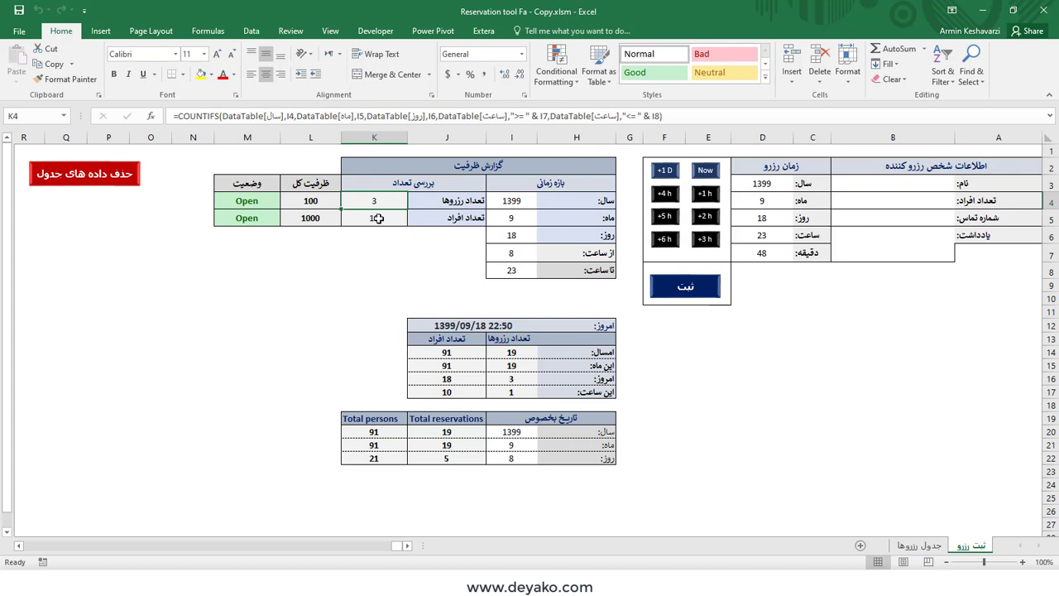
pyautogui.click(377, 218)
pyautogui.moveTo(384, 203); pyautogui.dragTo(447, 204)
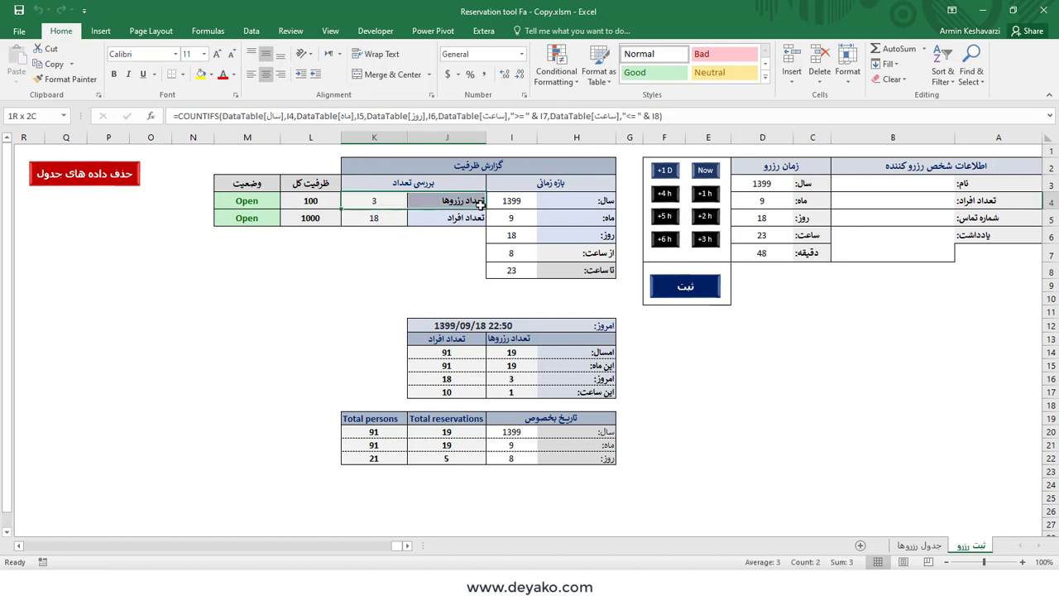
pyautogui.moveTo(364, 221); pyautogui.dragTo(456, 220)
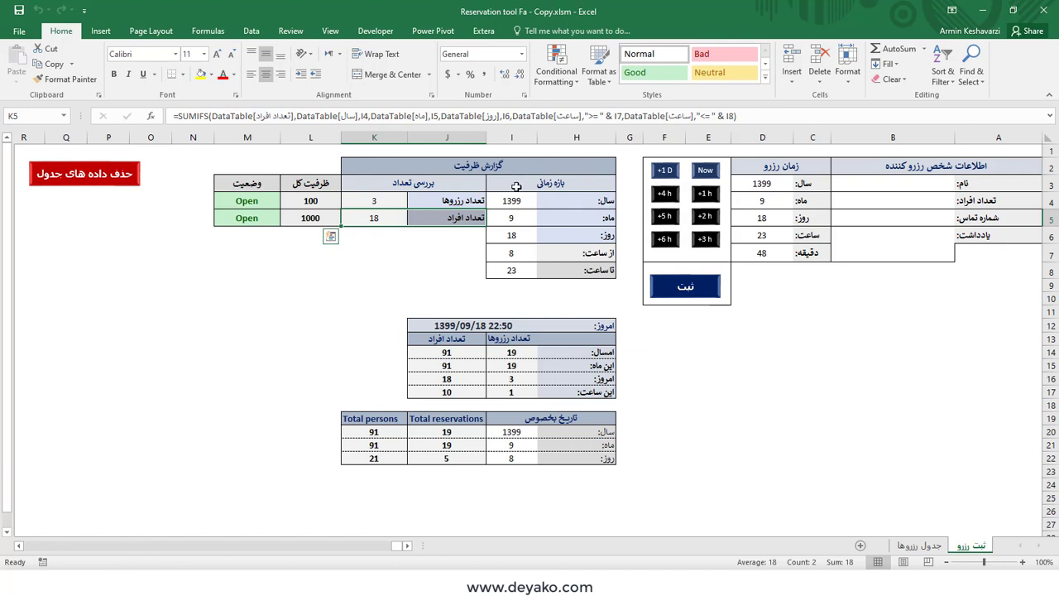
pyautogui.moveTo(513, 200); pyautogui.dragTo(511, 252)
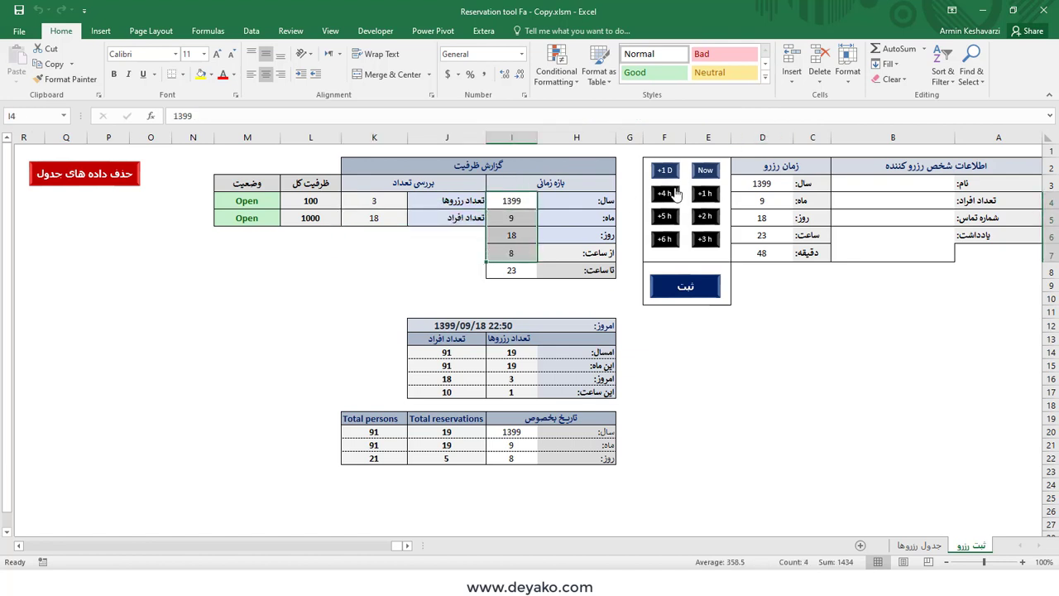
pyautogui.click(522, 255)
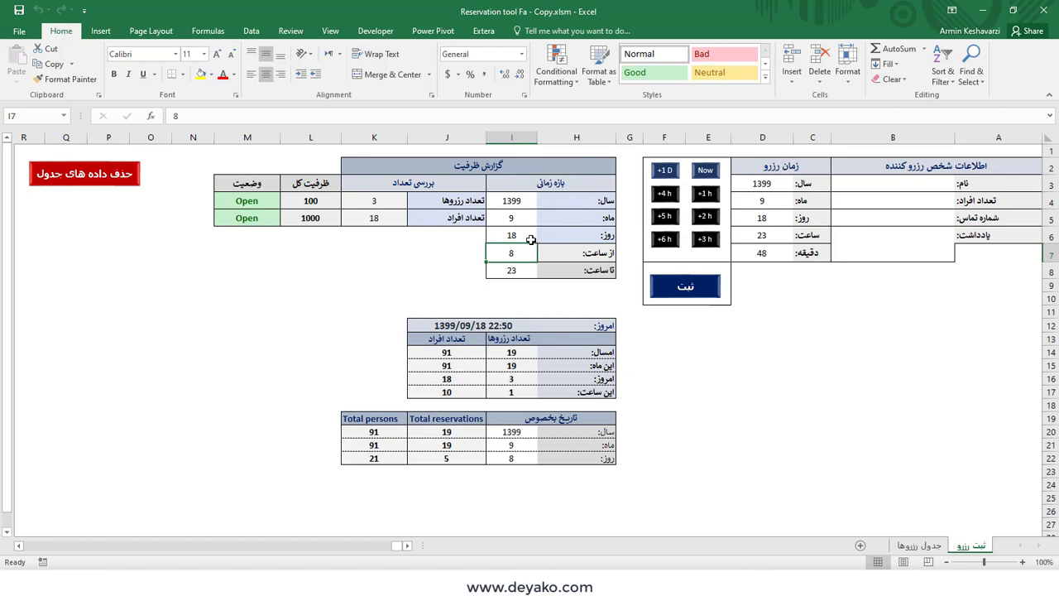
# Test day 19 in I6 to see the counts change, then revert to 18
pyautogui.click(530, 239)
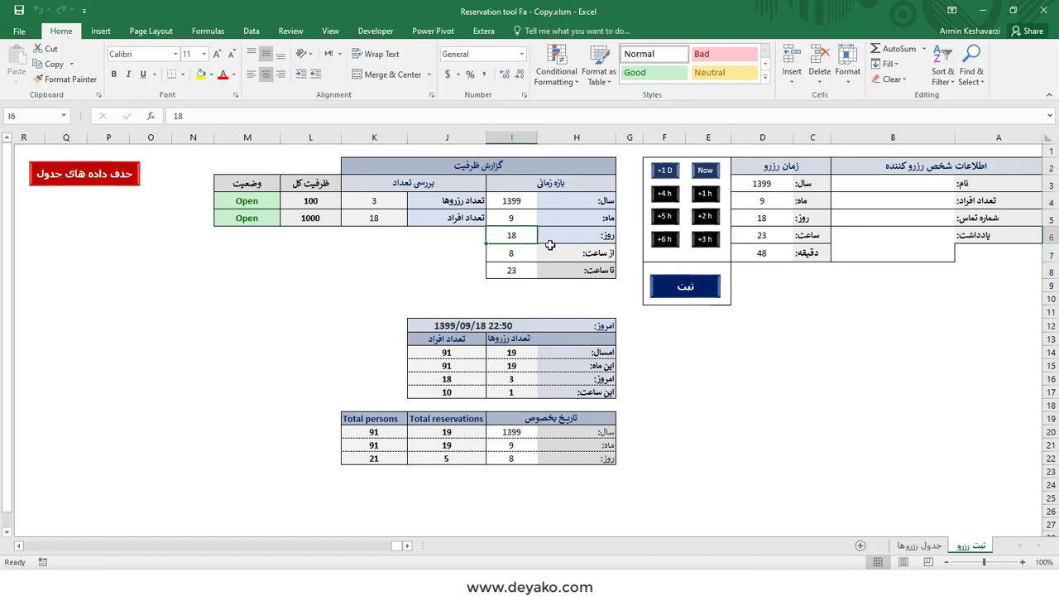
pyautogui.write('1')
pyautogui.press('Return')
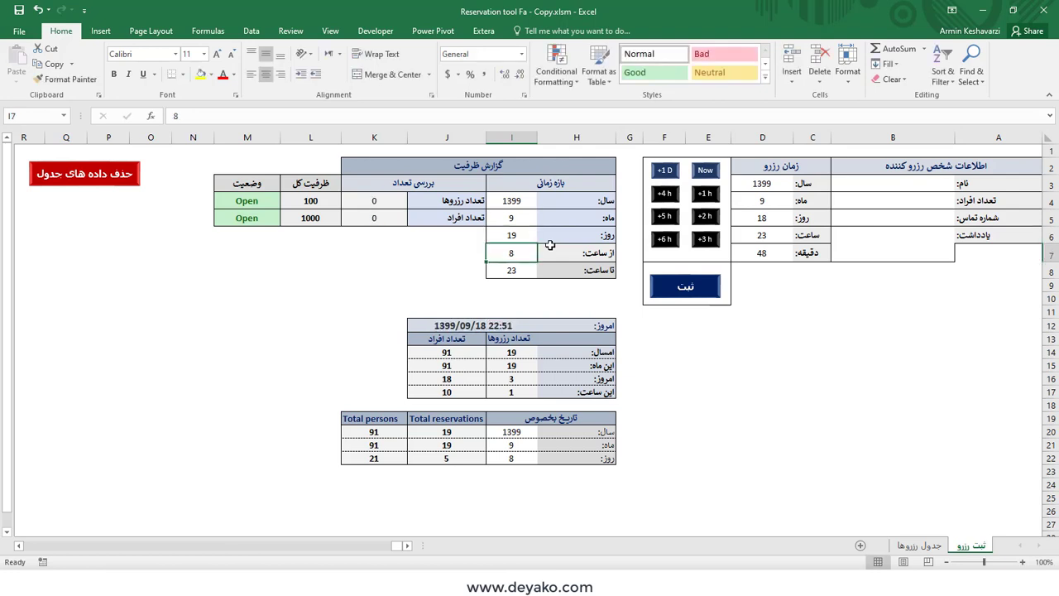
pyautogui.press('Up')
pyautogui.write('18')
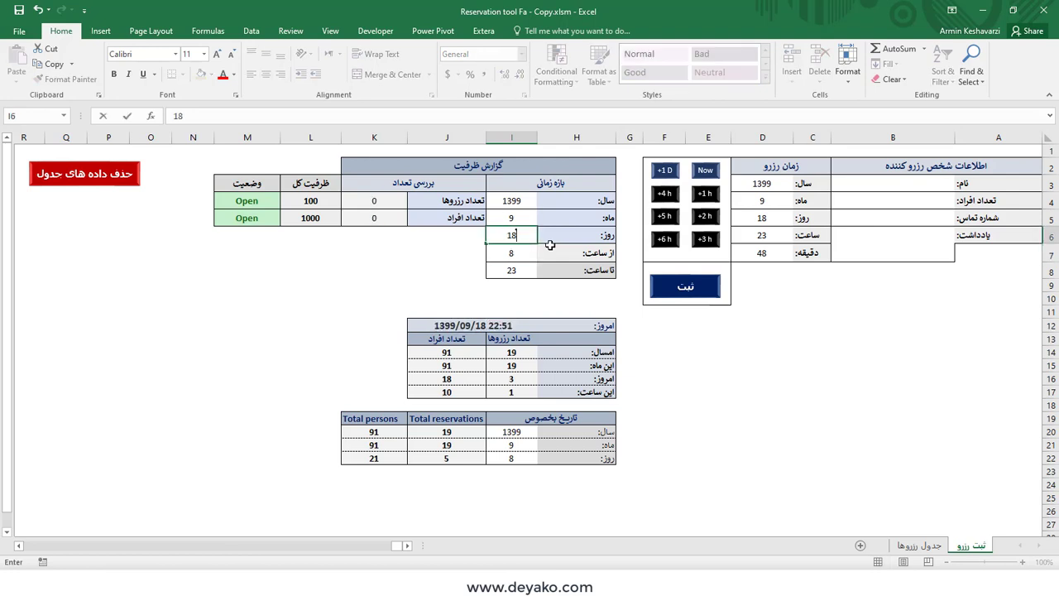
pyautogui.press('Return')
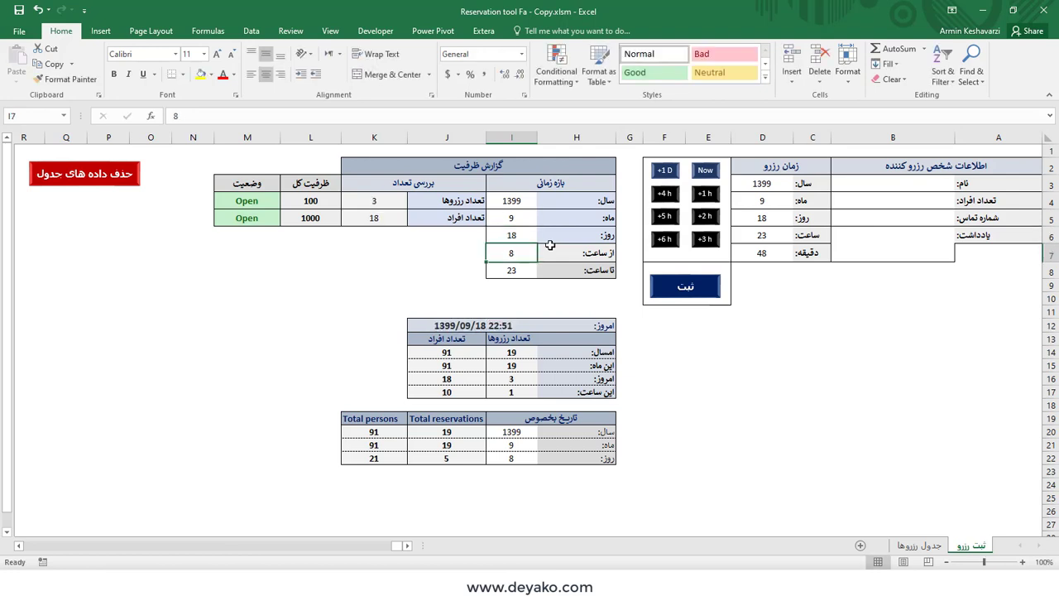
# Make the end hour in I8 the formula =I7+1, after briefly trying 9
pyautogui.press('Down')
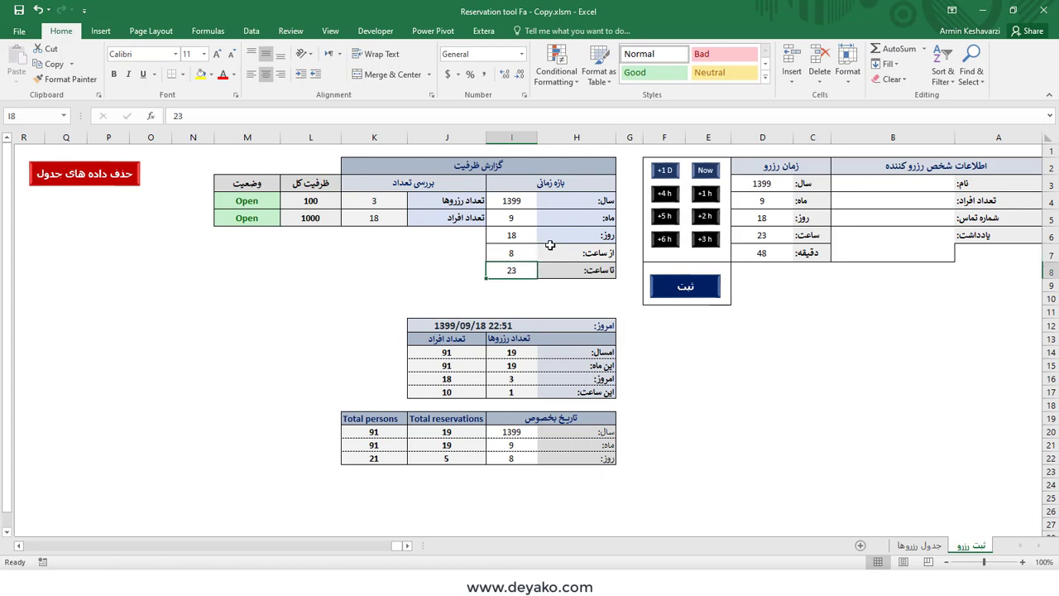
pyautogui.write('9')
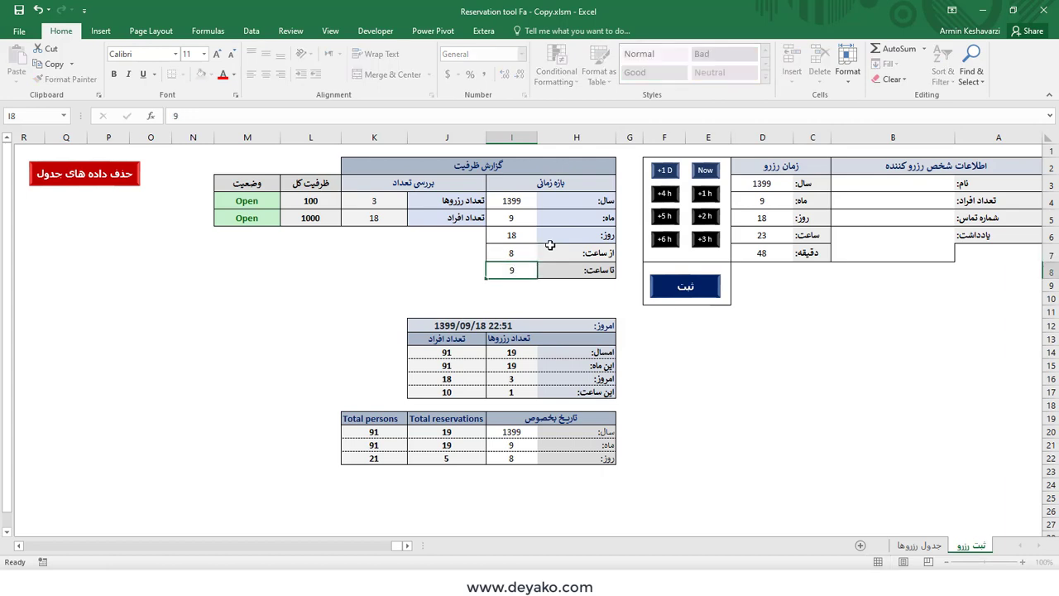
pyautogui.press('Return')
pyautogui.press('Up')
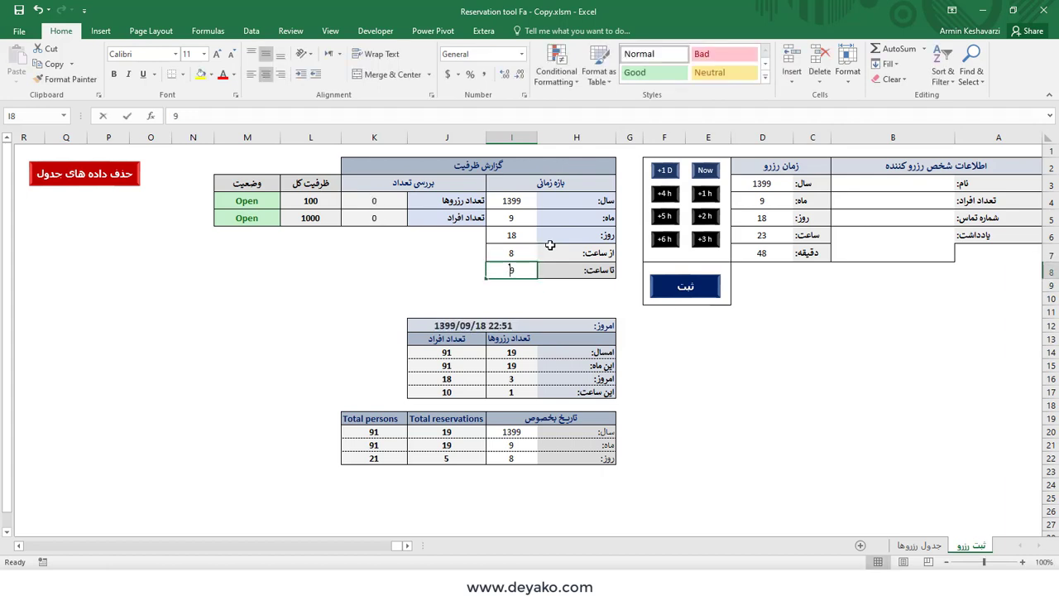
pyautogui.write('=')
pyautogui.press('Up')
pyautogui.write('+')
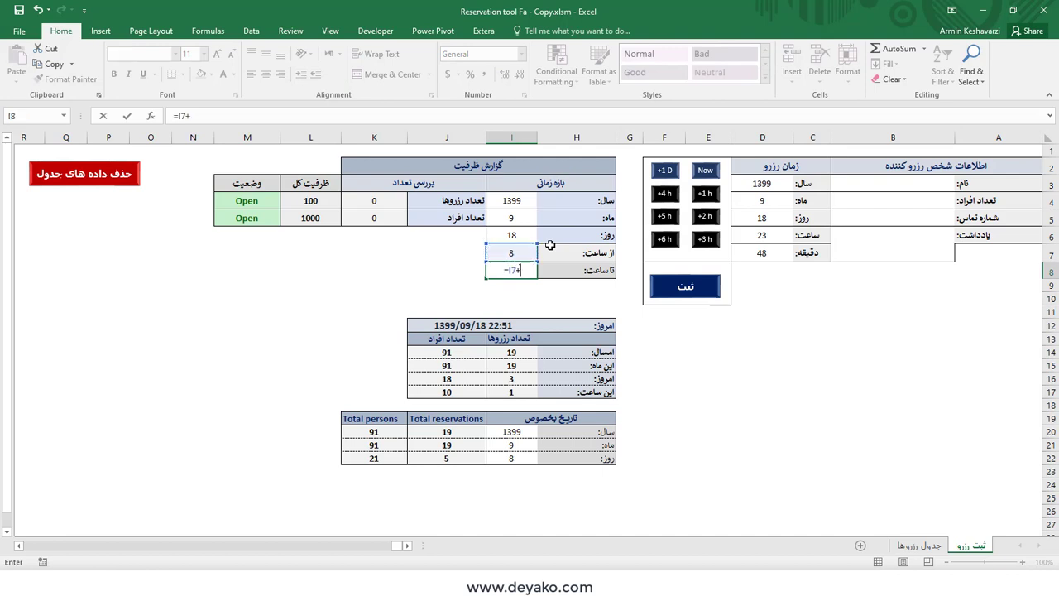
pyautogui.write('1')
pyautogui.press('Return')
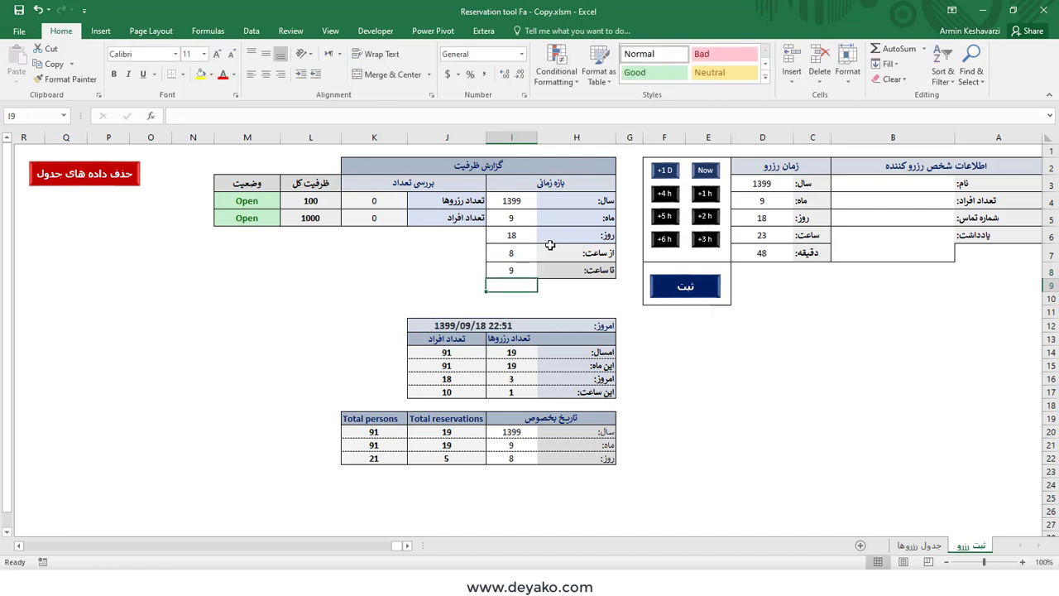
# Enter =HOUR(NOW()) as the start hour in I7 and review both hour cells
pyautogui.press('Up')
pyautogui.press('Up')
pyautogui.write('=hou')
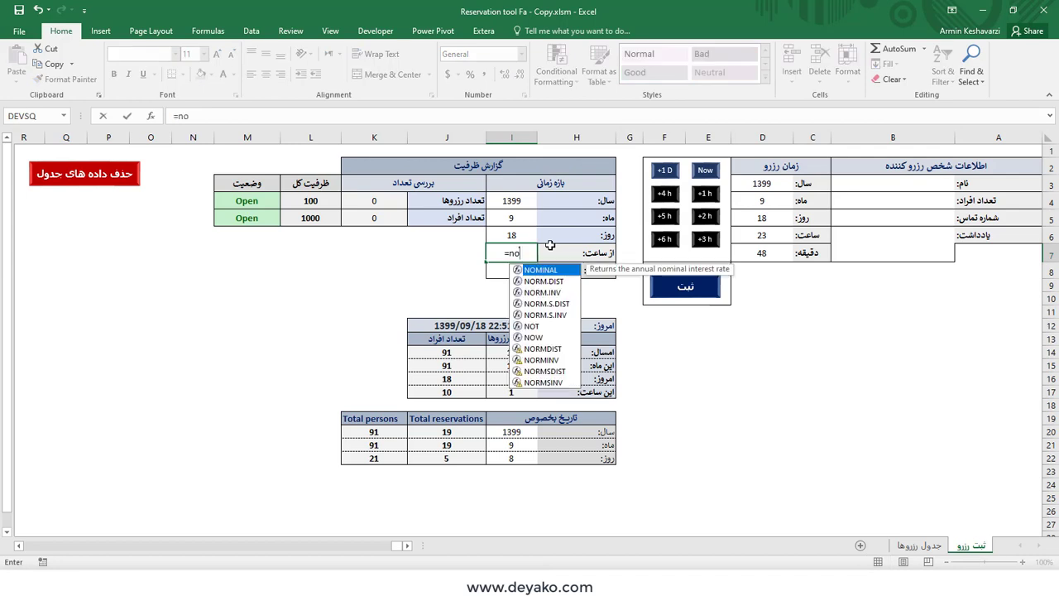
pyautogui.write('r')
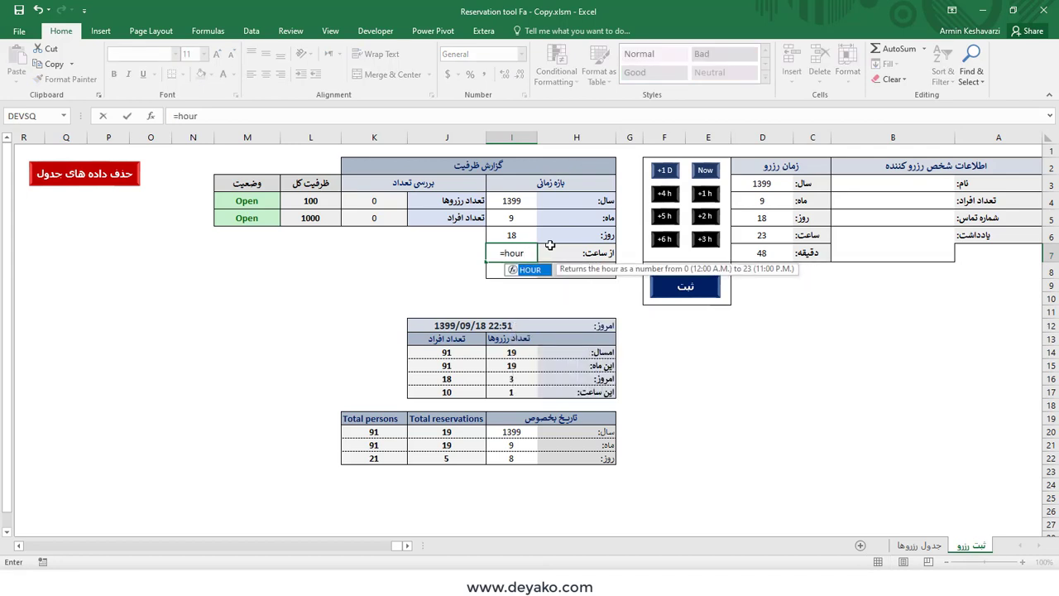
pyautogui.press('Tab')
pyautogui.write('n')
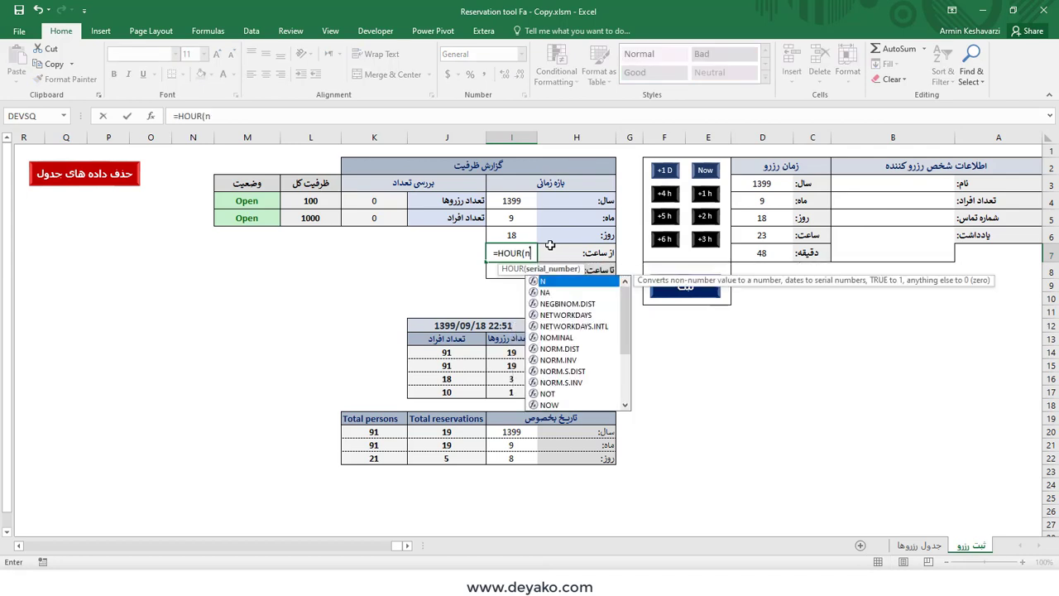
pyautogui.write('ow(')
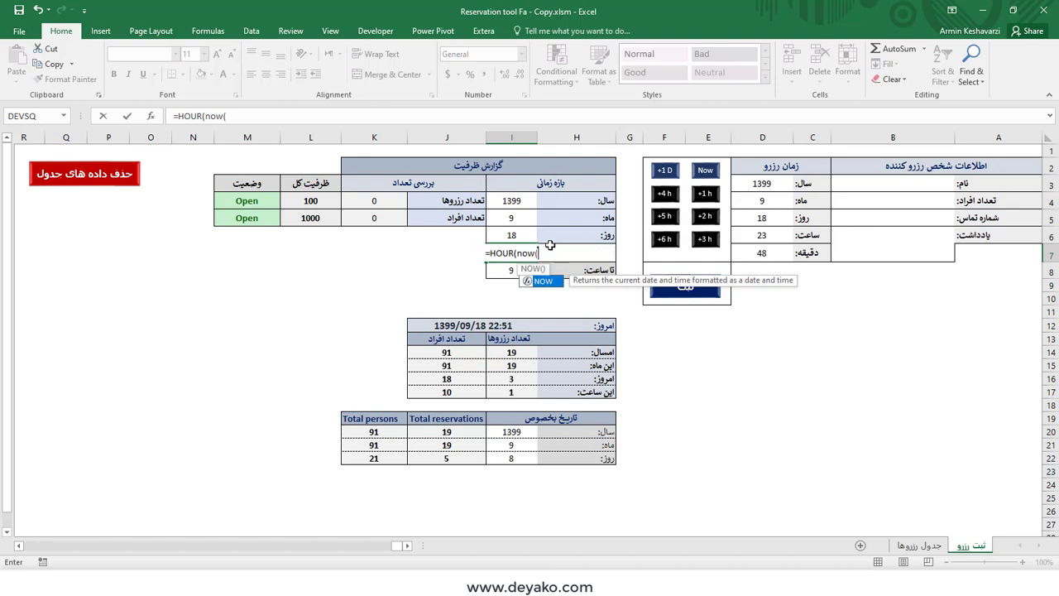
pyautogui.write('))')
pyautogui.press('Return')
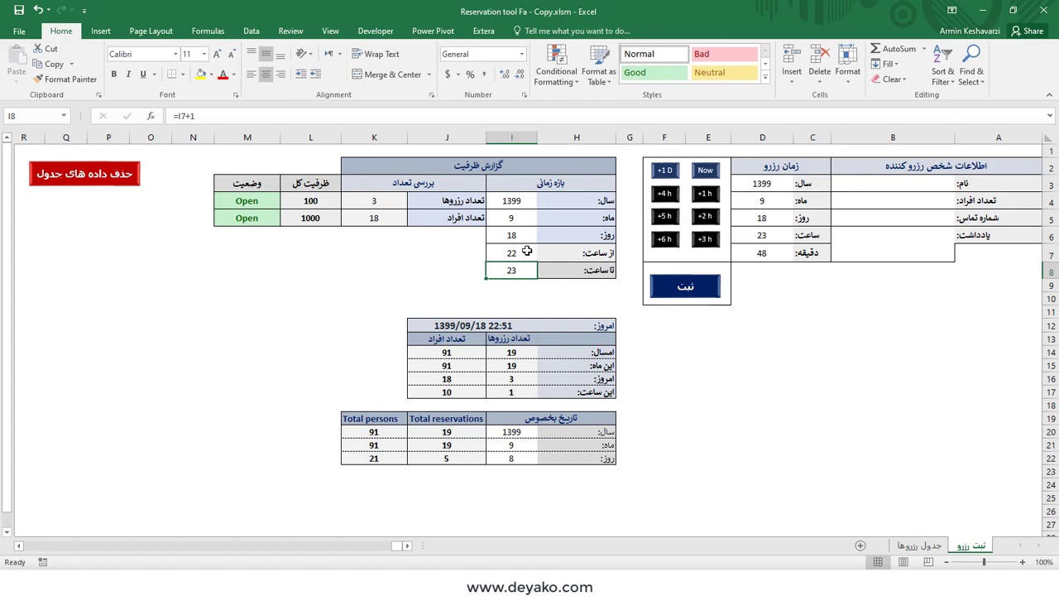
pyautogui.moveTo(526, 251); pyautogui.dragTo(523, 265)
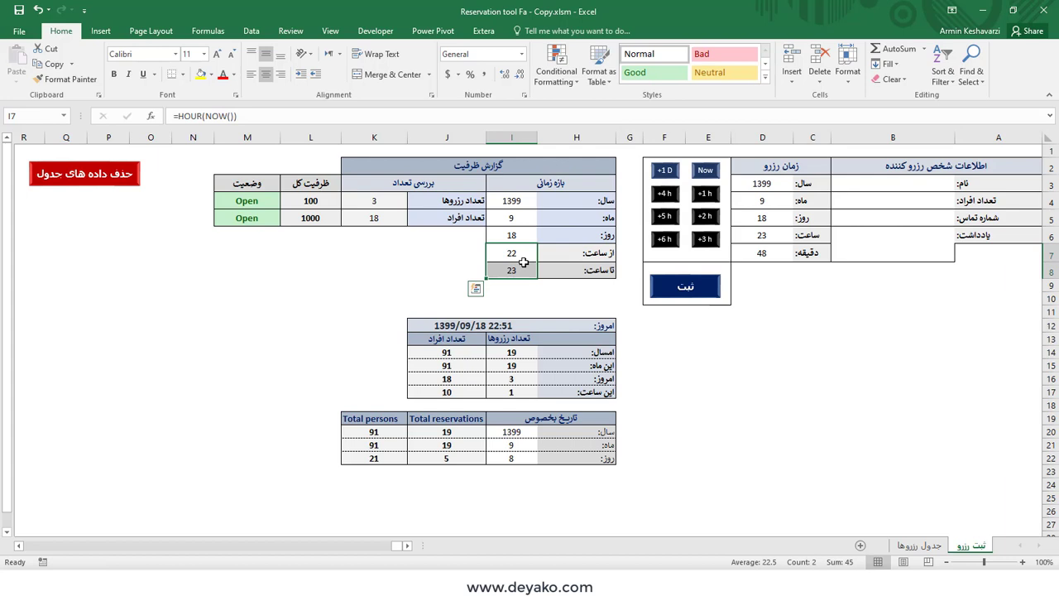
pyautogui.click(523, 267)
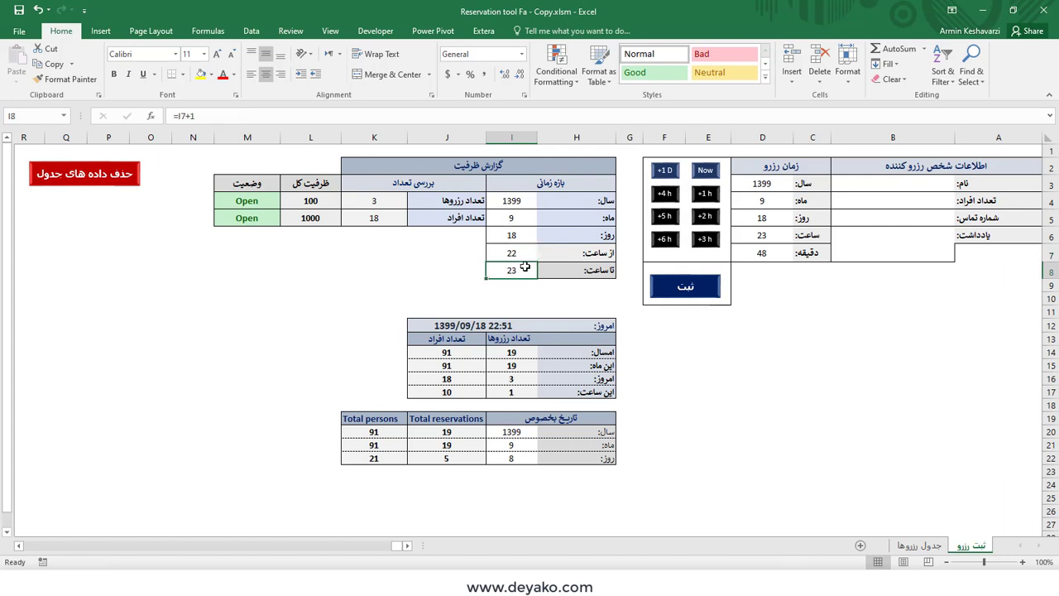
pyautogui.moveTo(522, 254); pyautogui.dragTo(521, 266)
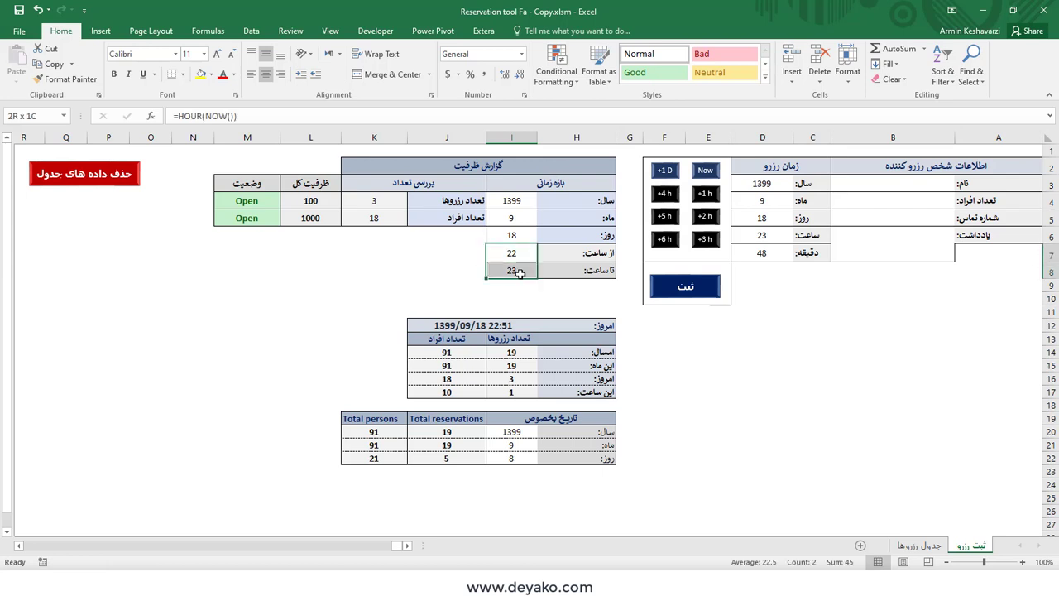
pyautogui.click(516, 255)
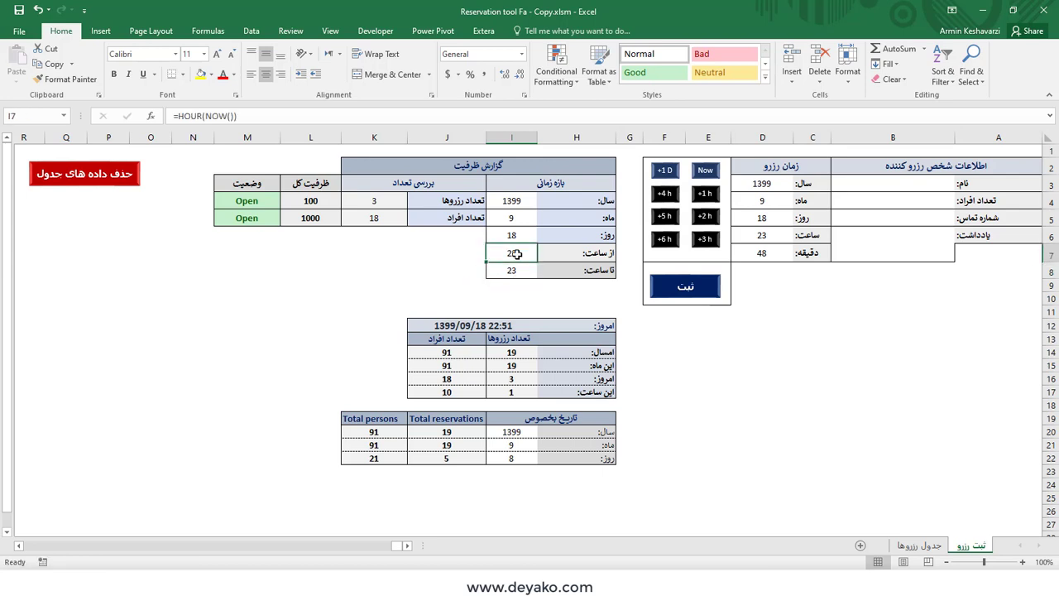
# Set the hour range to 8–22 (trying 20 first) and review the K4 and K5 formulas
pyautogui.write('8')
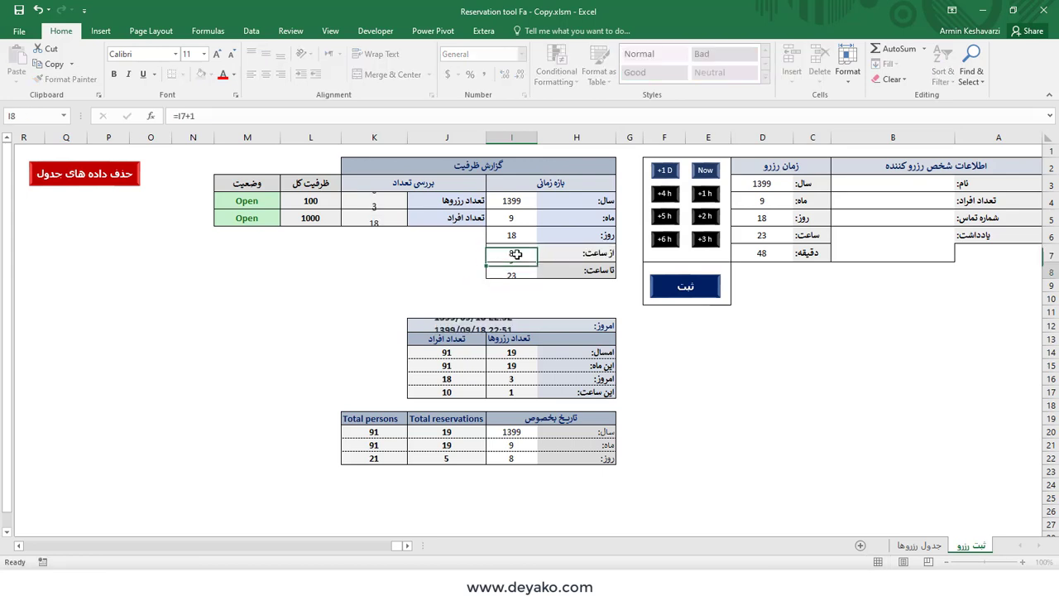
pyautogui.press('Return')
pyautogui.write('20')
pyautogui.press('Return')
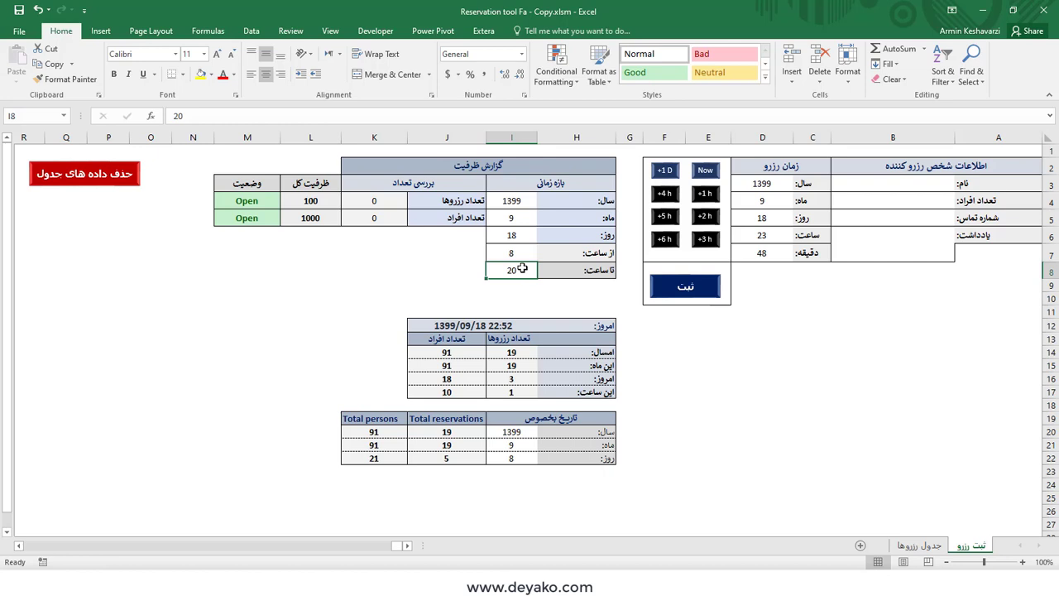
pyautogui.write('22')
pyautogui.press('Return')
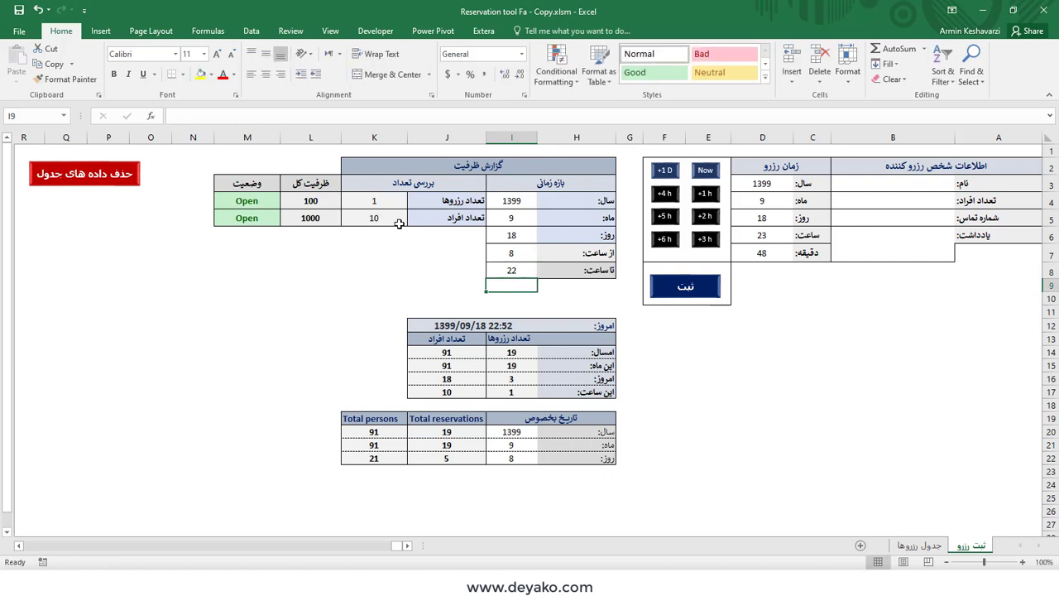
pyautogui.click(399, 221)
pyautogui.click(385, 203)
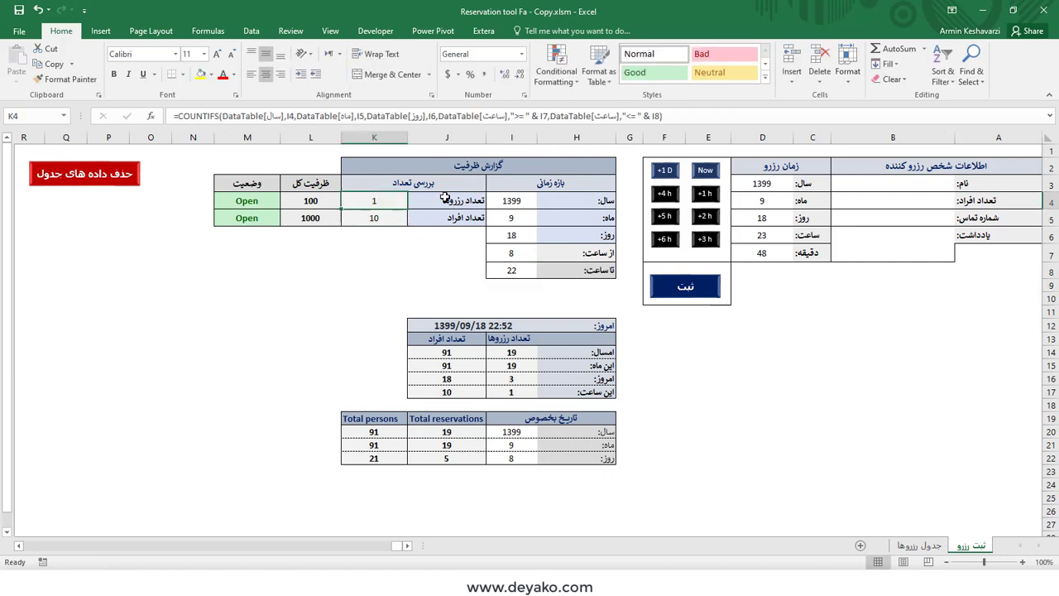
pyautogui.click(369, 220)
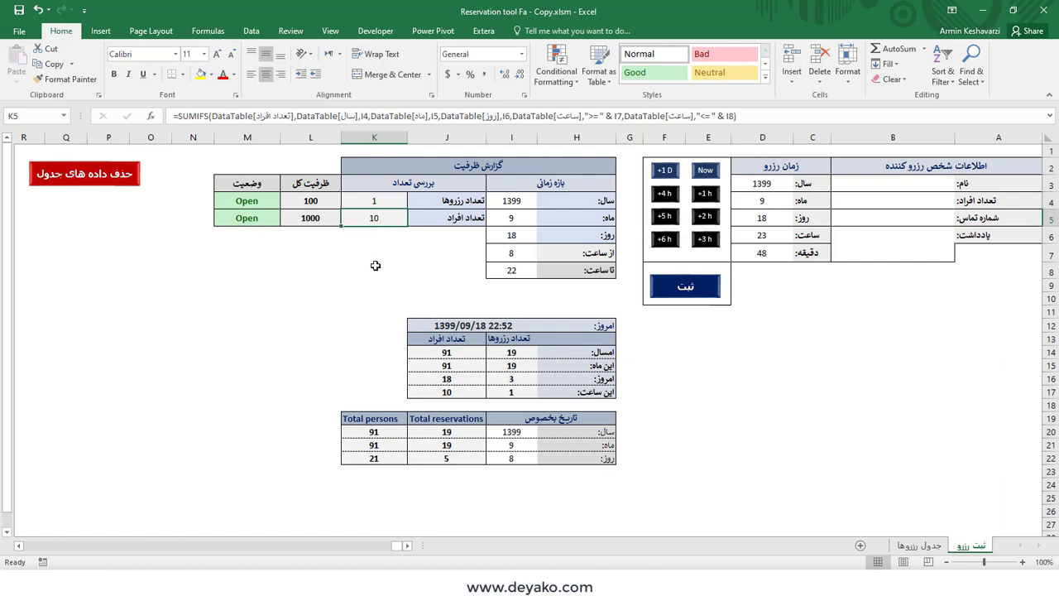
# Test capacity 1 in L4 to show Full, review K4, and set the end hour to 23
pyautogui.moveTo(328, 202); pyautogui.dragTo(321, 217)
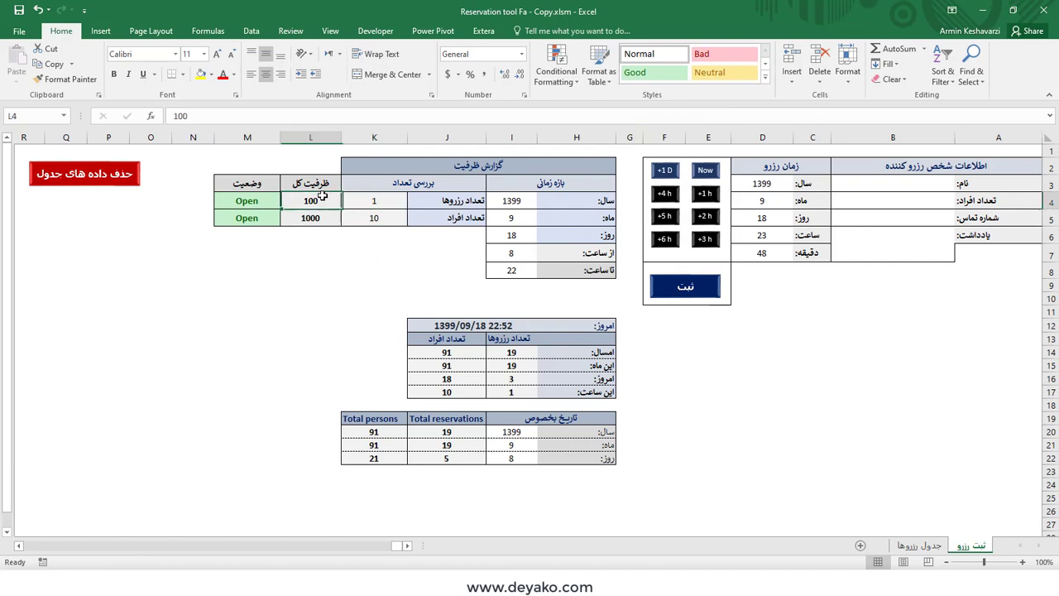
pyautogui.click(323, 202)
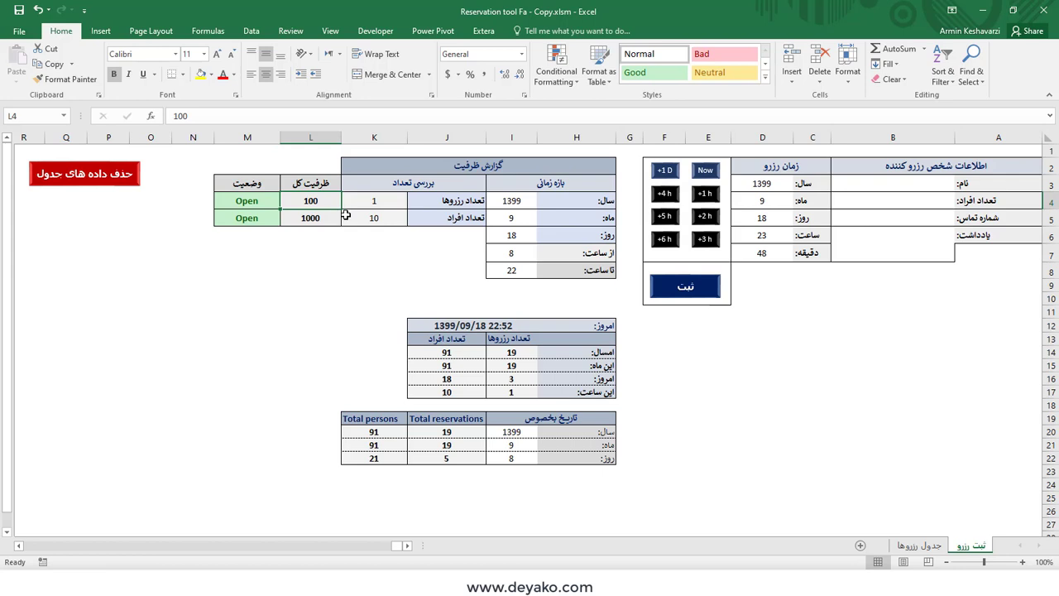
pyautogui.write('1')
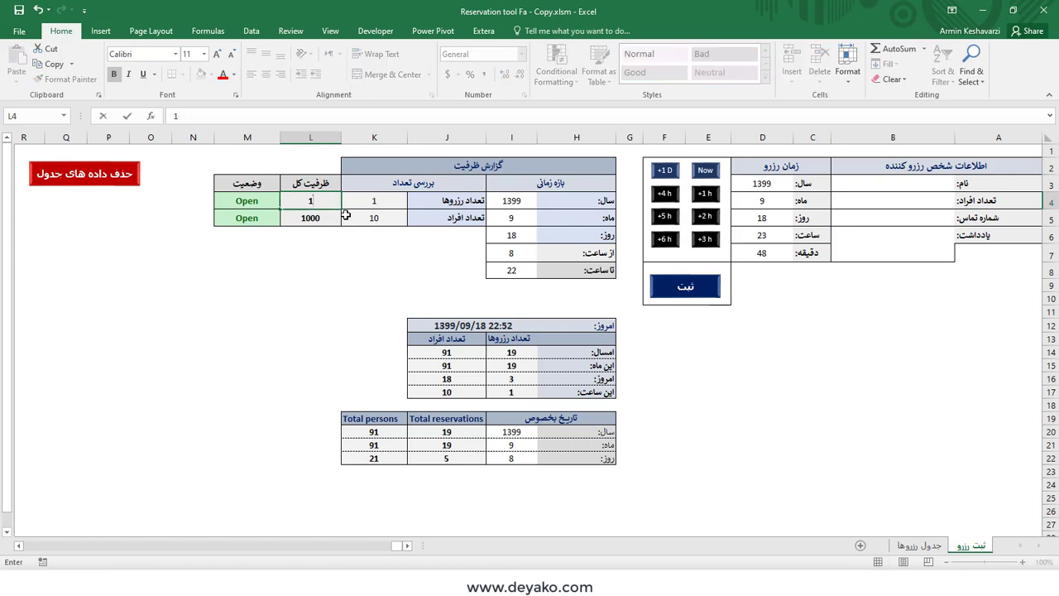
pyautogui.press('Return')
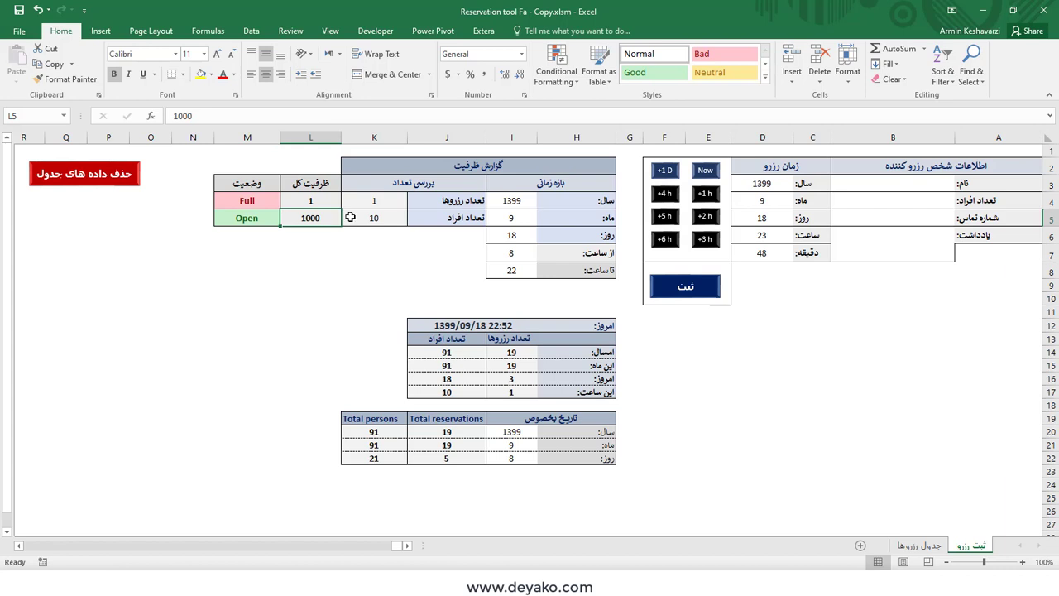
pyautogui.click(328, 205)
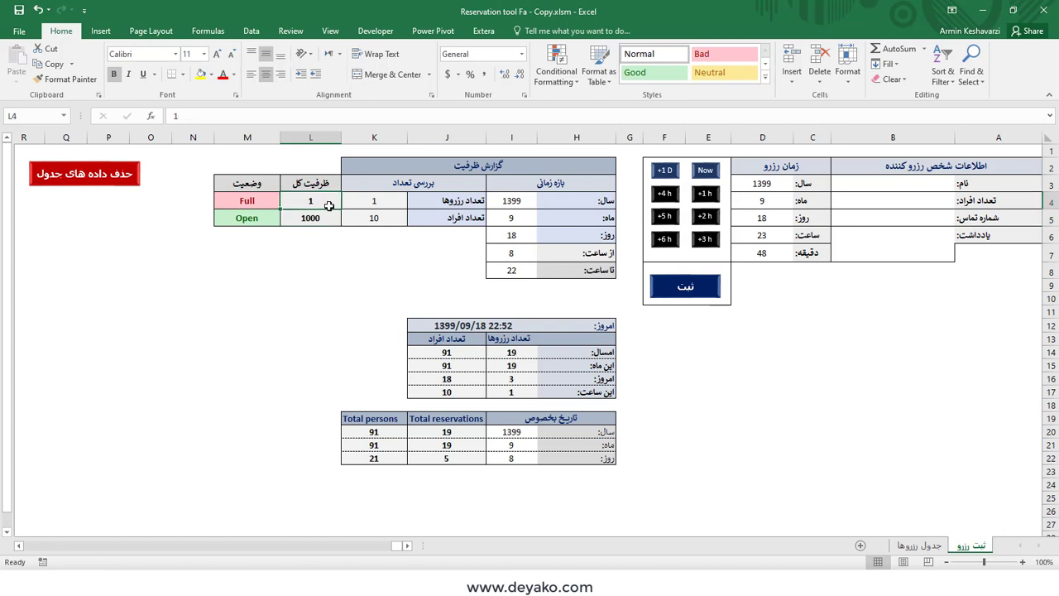
pyautogui.moveTo(365, 201); pyautogui.dragTo(263, 199)
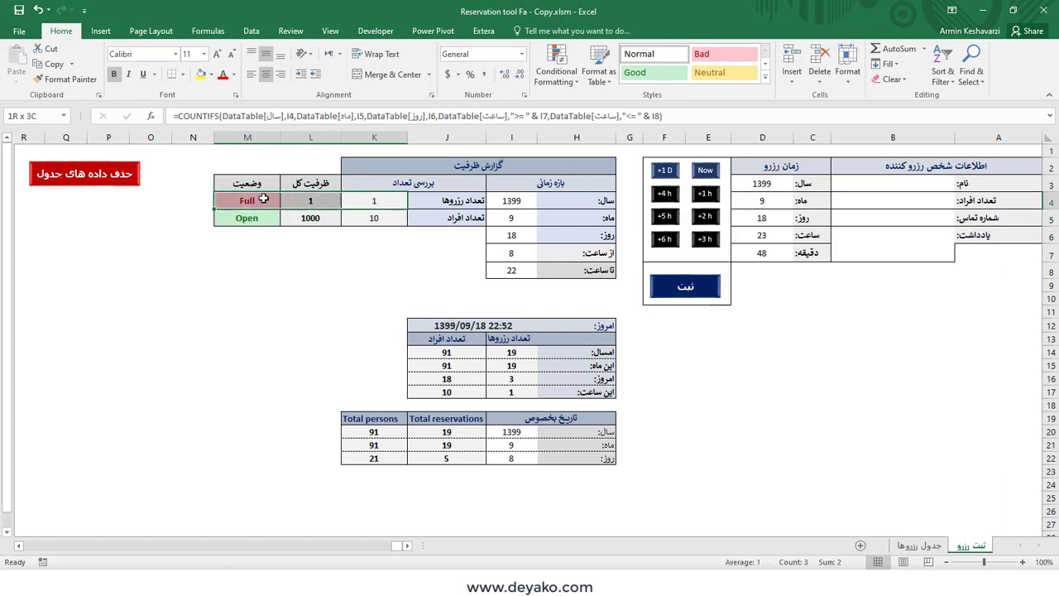
pyautogui.click(322, 197)
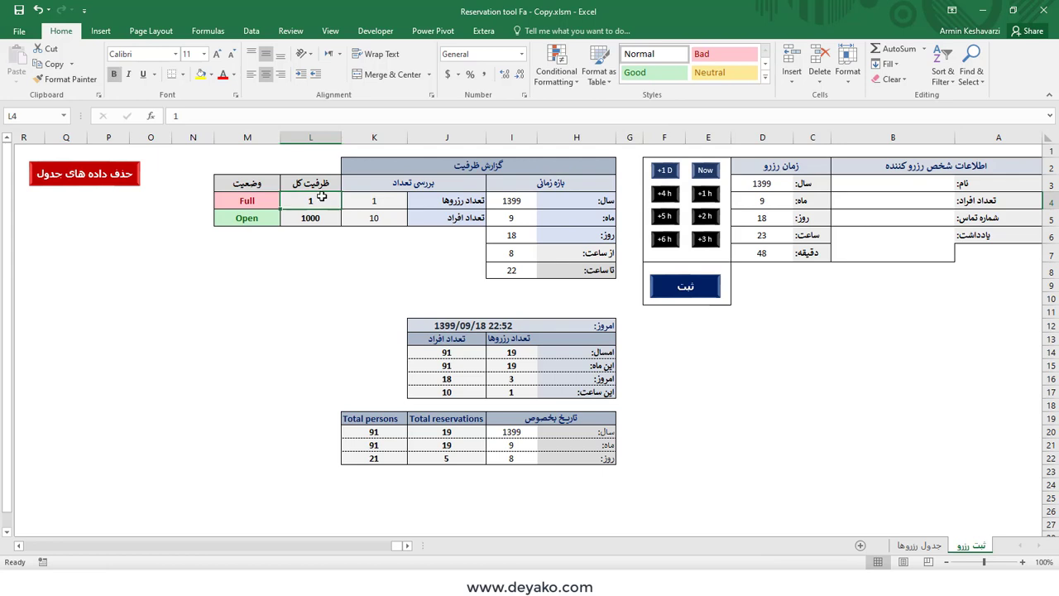
pyautogui.click(354, 200)
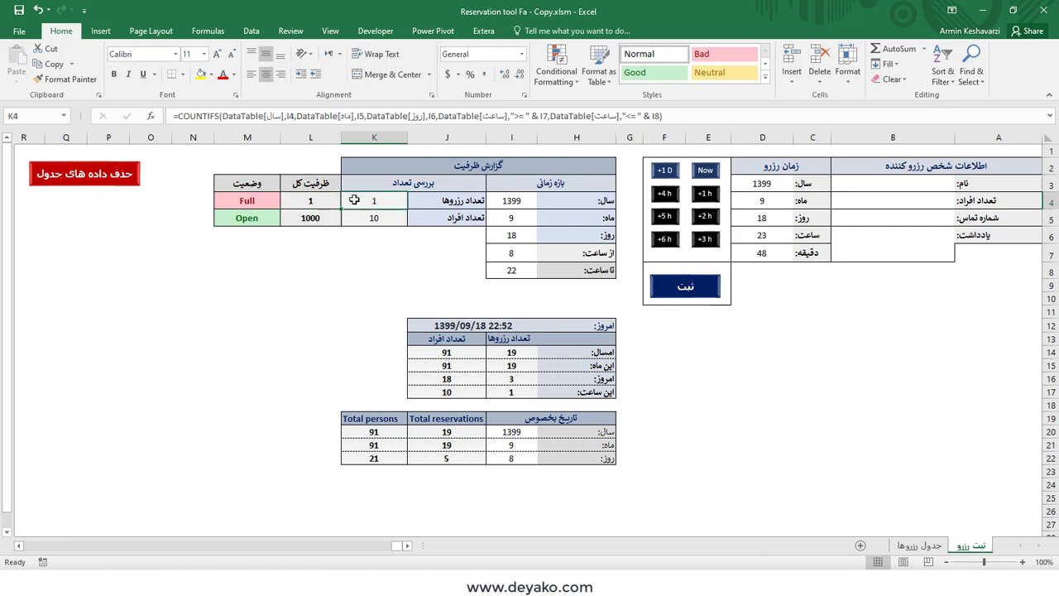
pyautogui.click(523, 271)
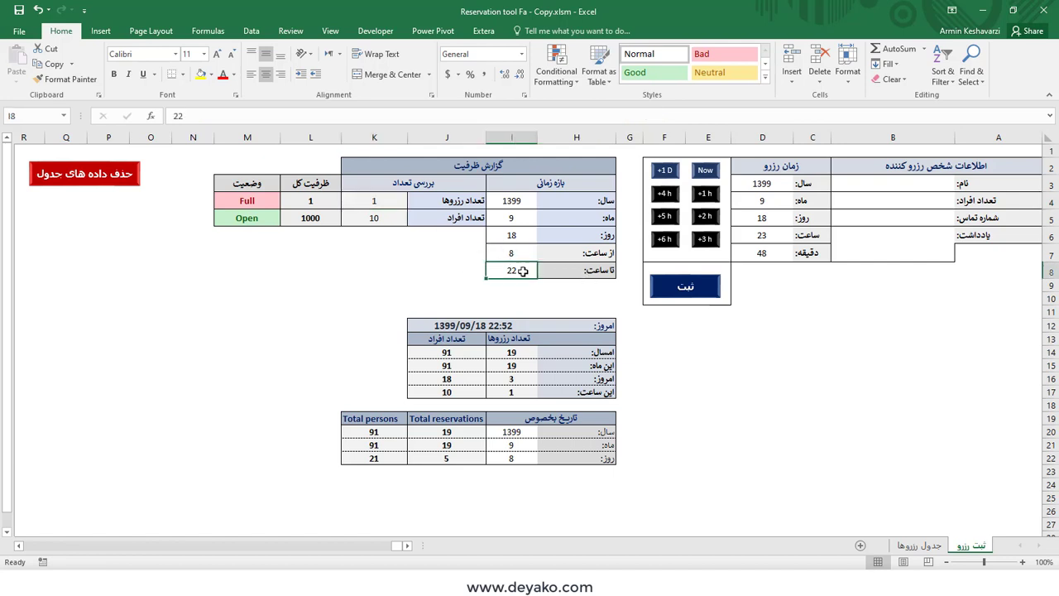
pyautogui.write('23')
pyautogui.press('Return')
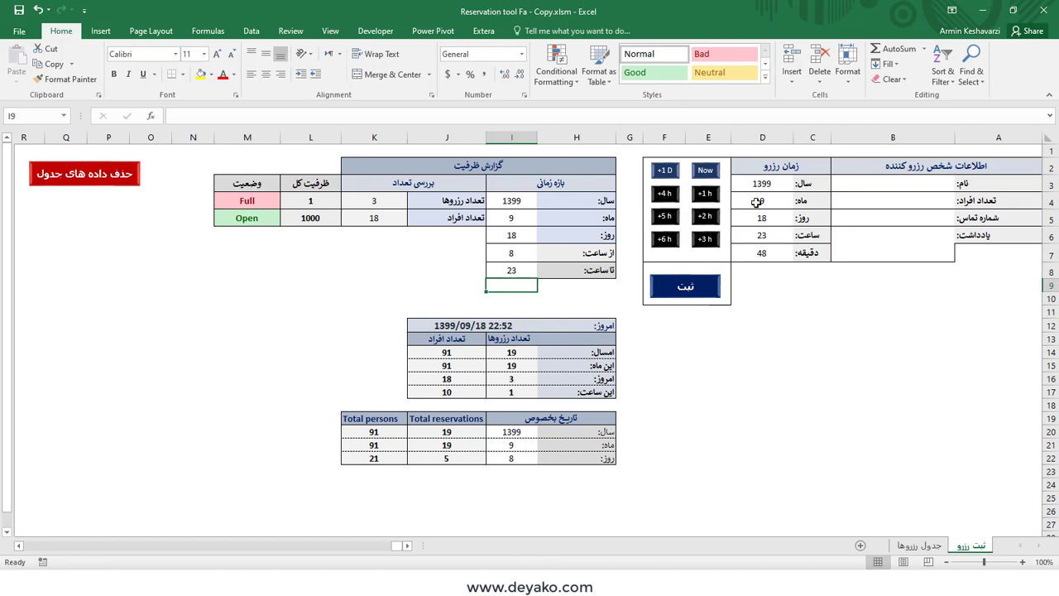
# Try total capacities 2, 3 and 4 in L4, then inspect M4's IF status formula
pyautogui.click(324, 202)
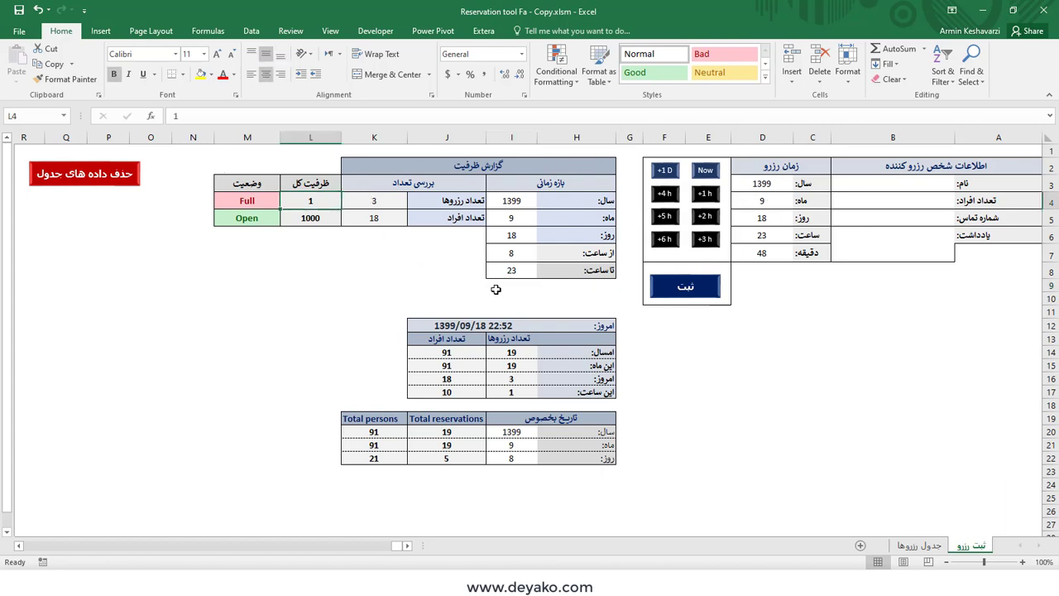
pyautogui.write('2')
pyautogui.press('Return')
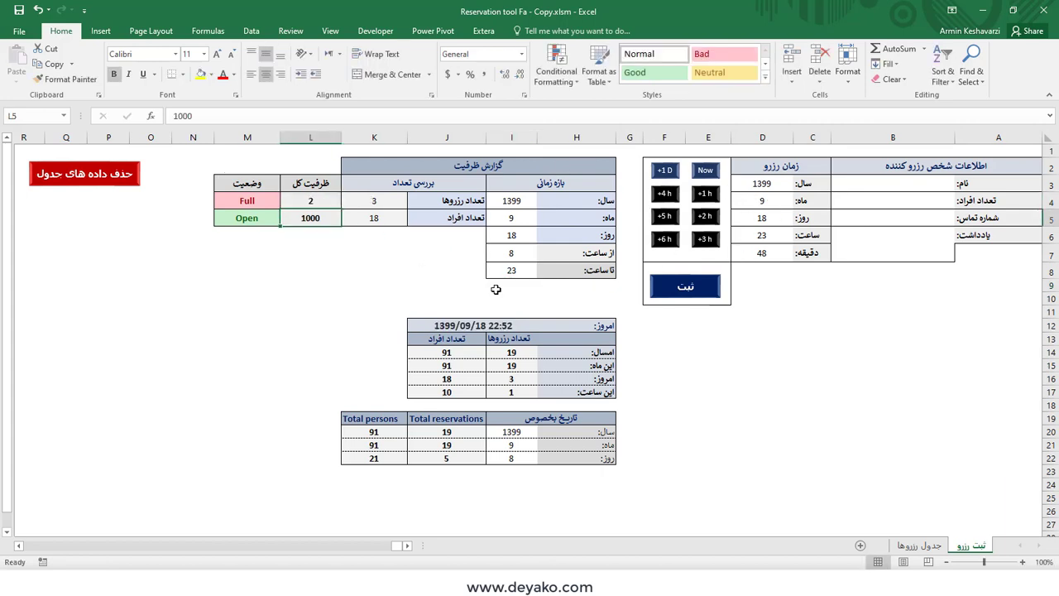
pyautogui.click(323, 196)
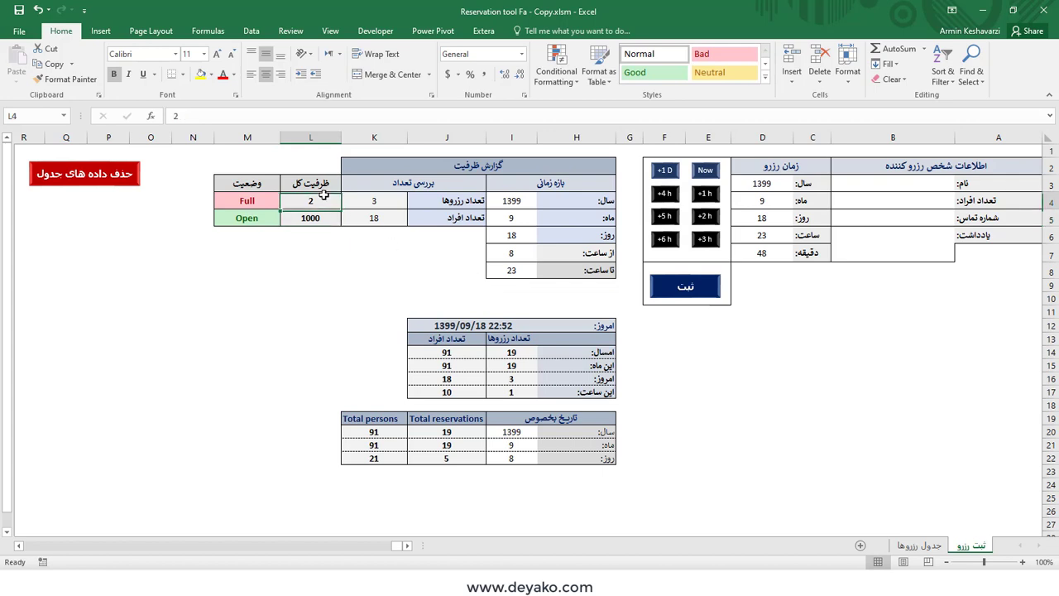
pyautogui.write('3')
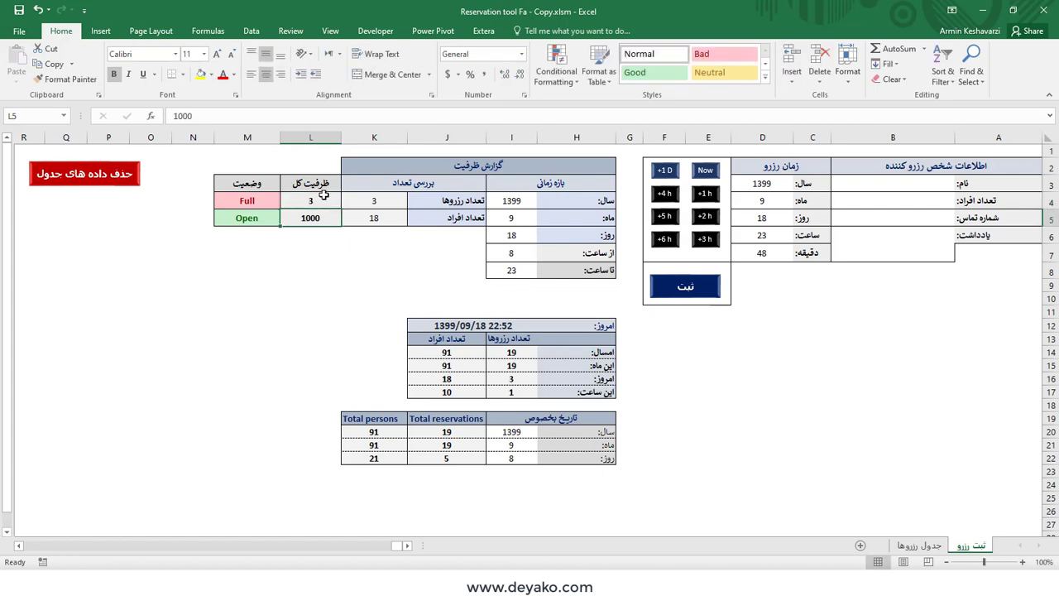
pyautogui.click(318, 200)
pyautogui.write('4')
pyautogui.press('Return')
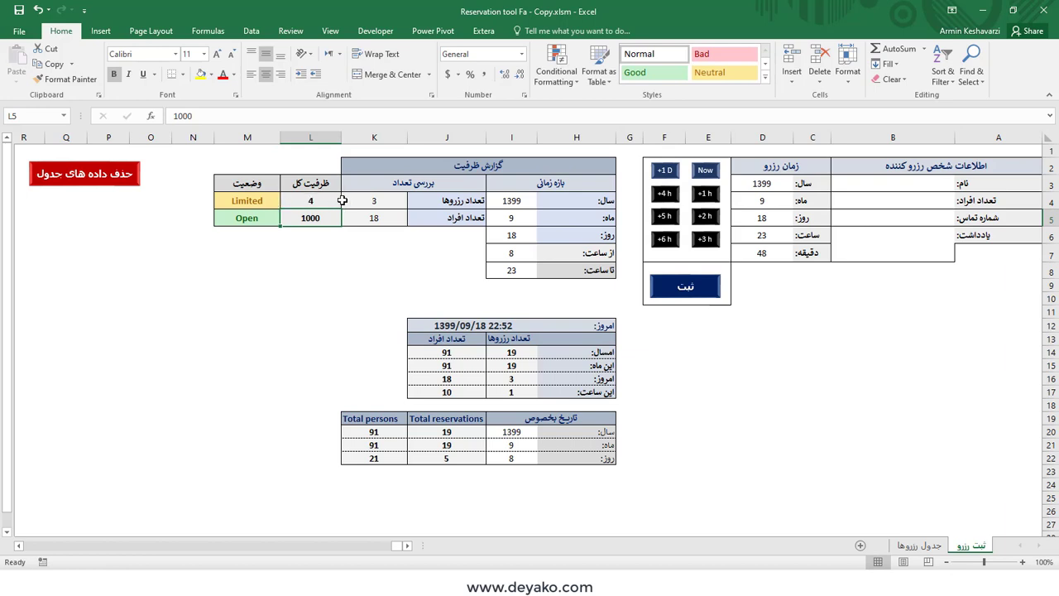
pyautogui.click(289, 183)
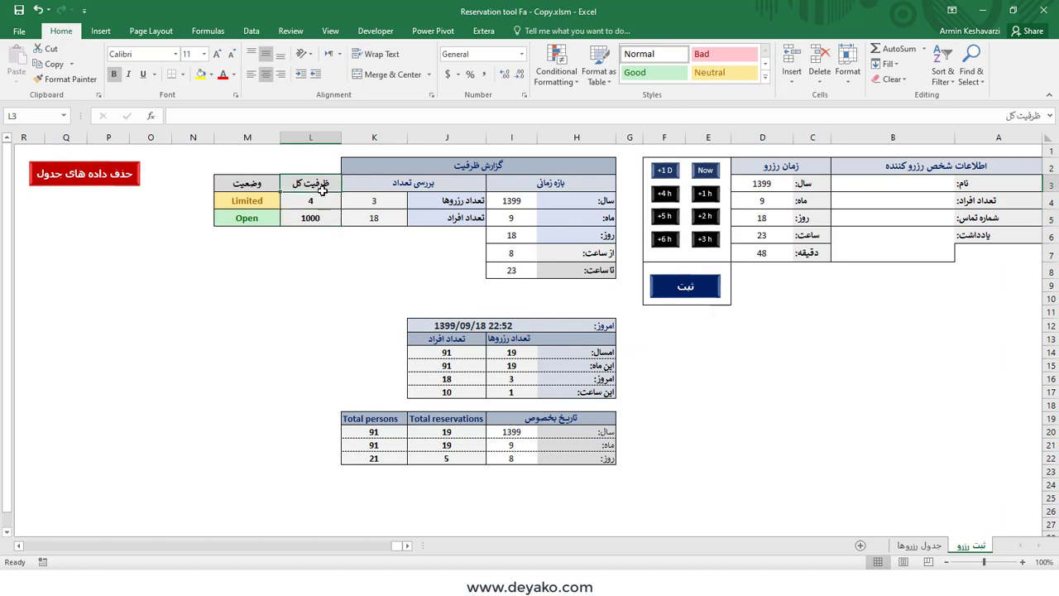
pyautogui.click(301, 200)
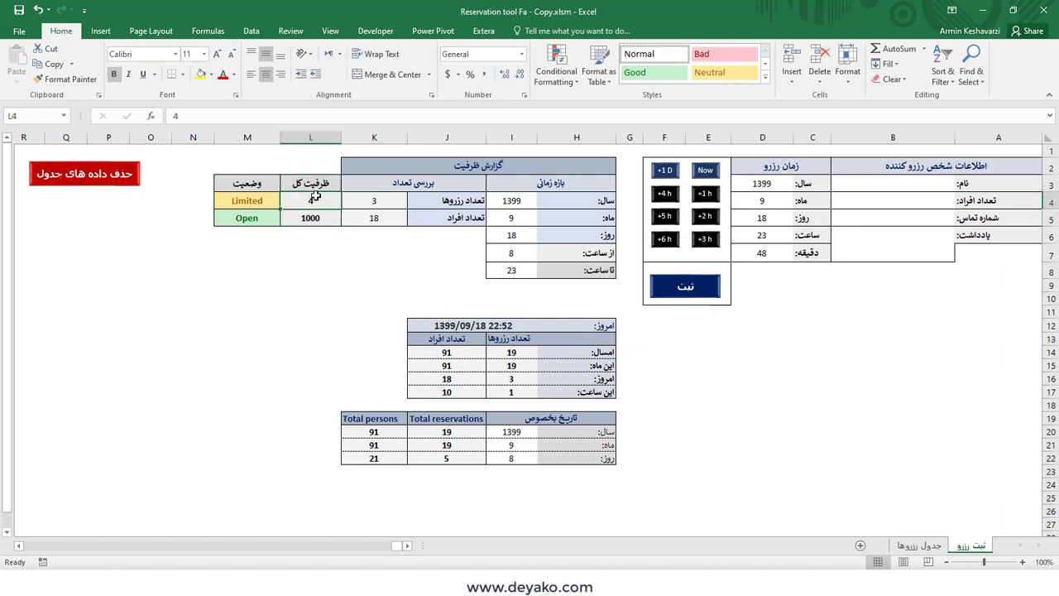
pyautogui.click(259, 201)
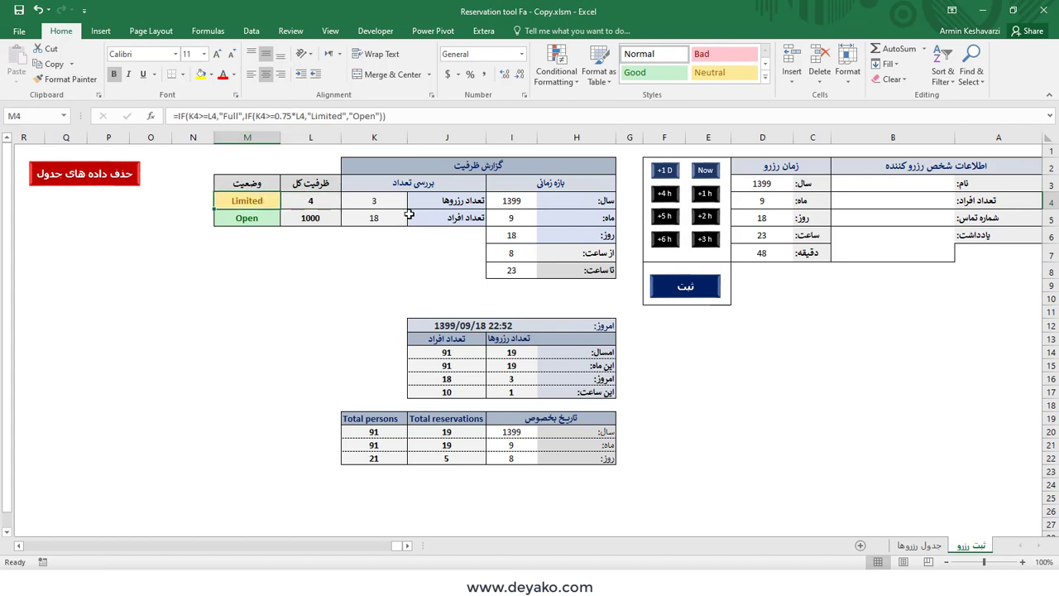
# Set L4's capacity to 10, then 100, and view M5's IF status formula
pyautogui.click(307, 204)
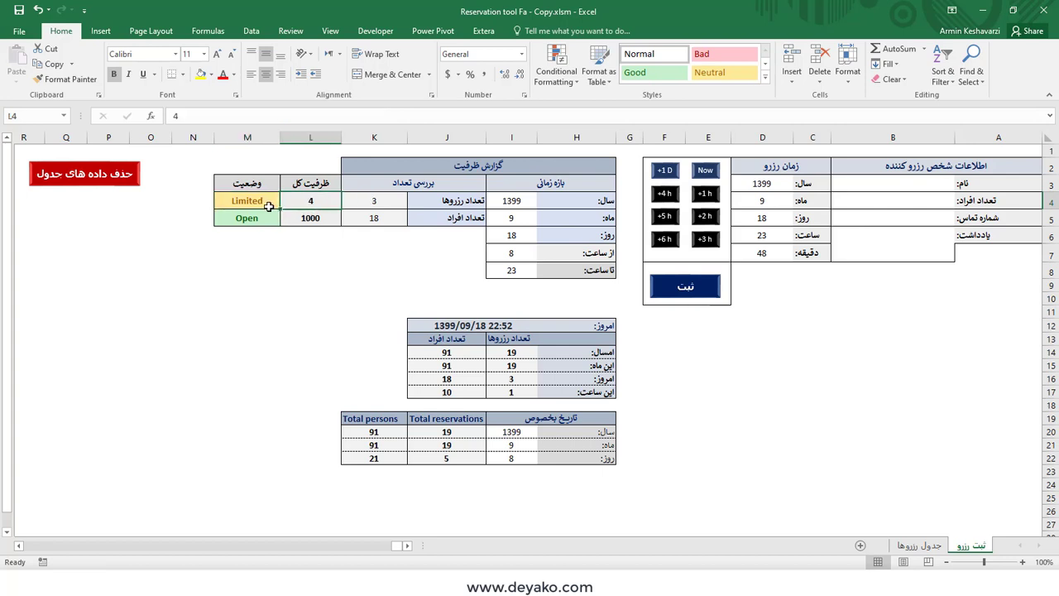
pyautogui.write('10')
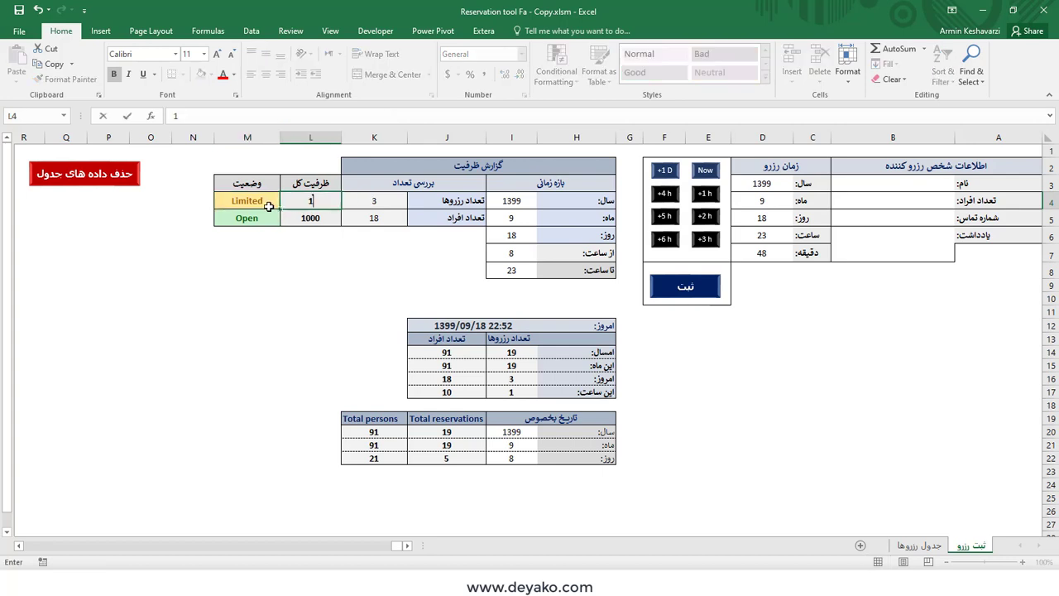
pyautogui.press('Return')
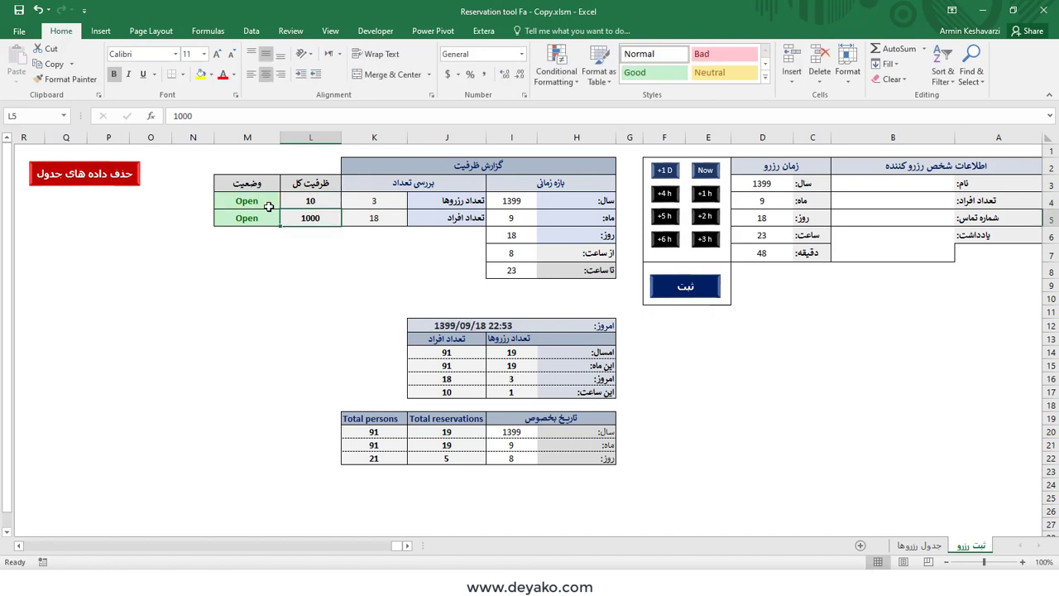
pyautogui.click(309, 201)
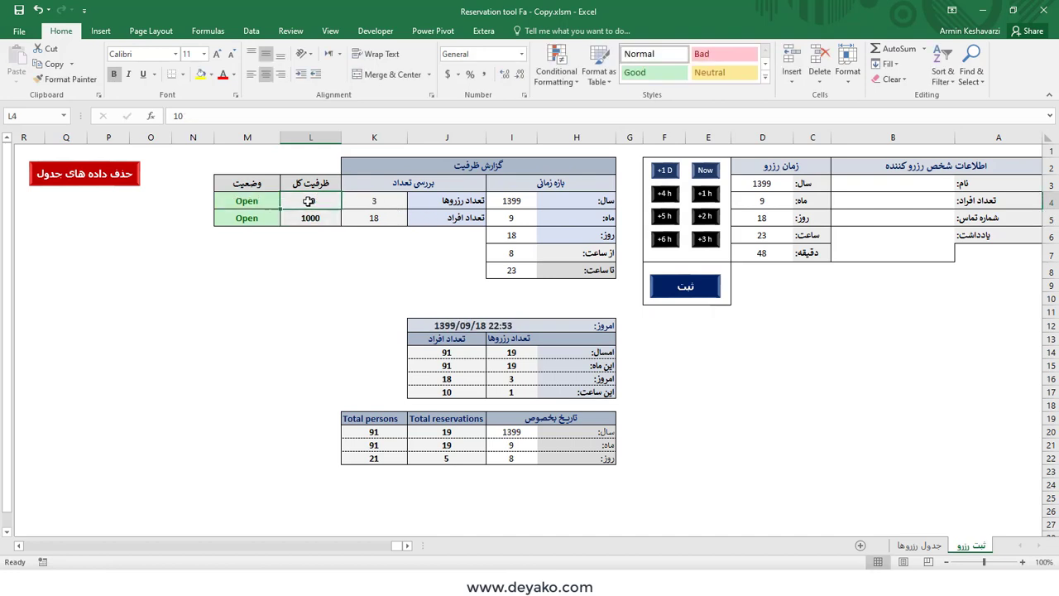
pyautogui.write('100')
pyautogui.press('Return')
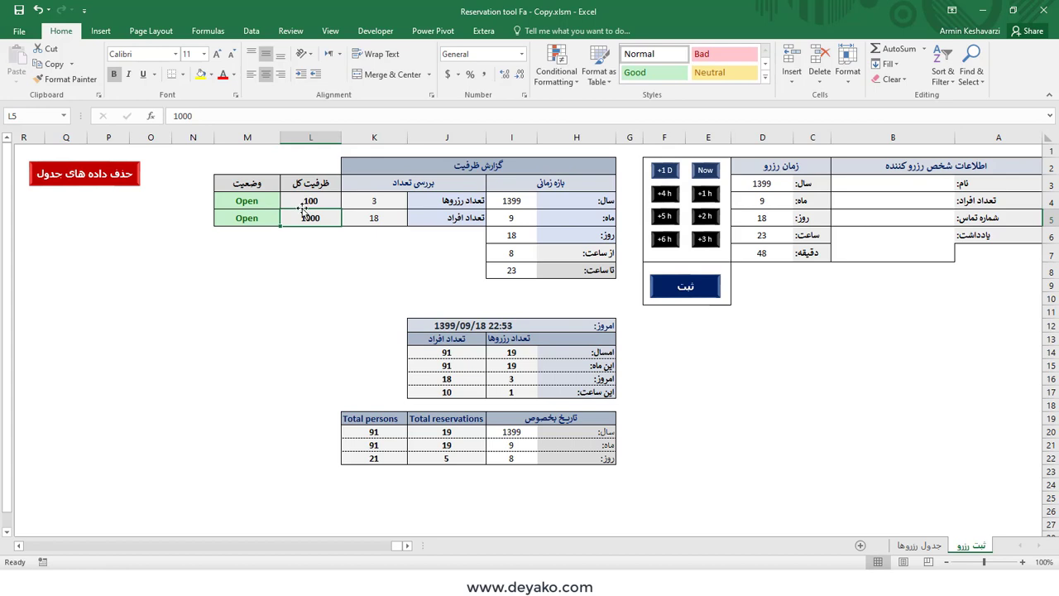
pyautogui.click(260, 218)
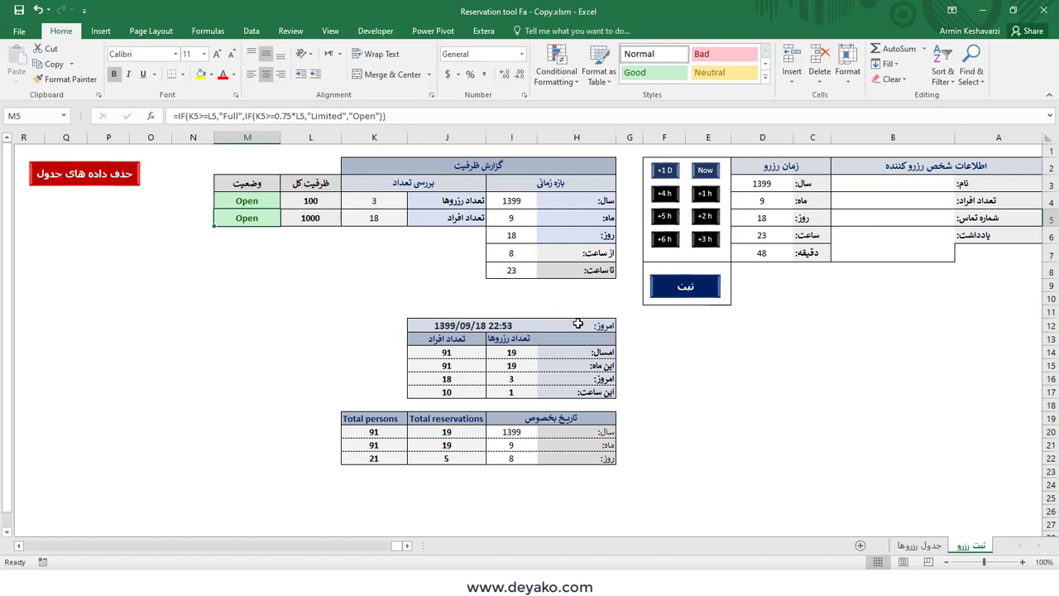
pyautogui.click(583, 324)
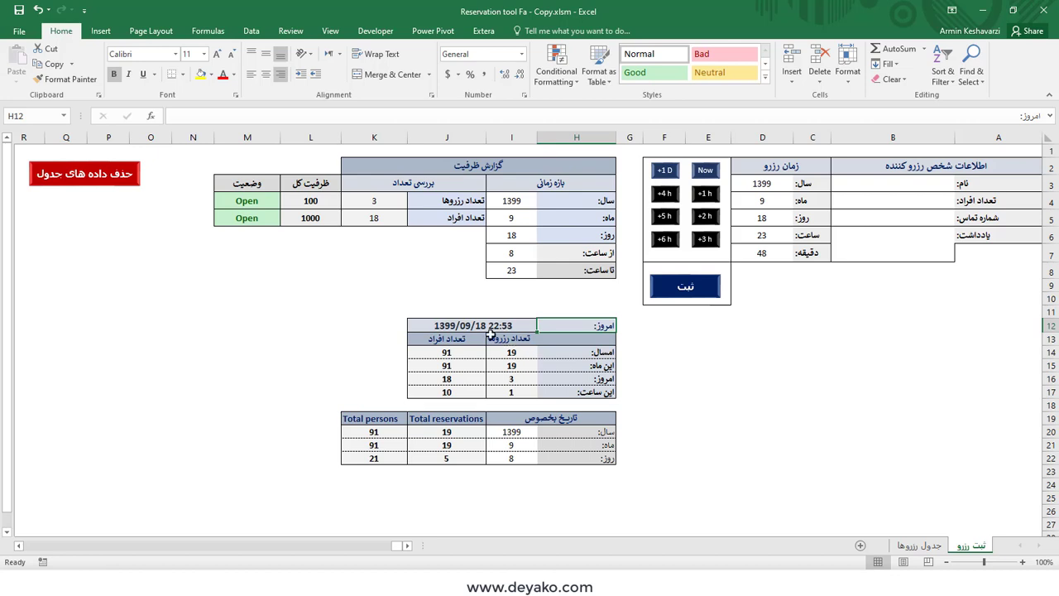
pyautogui.click(450, 325)
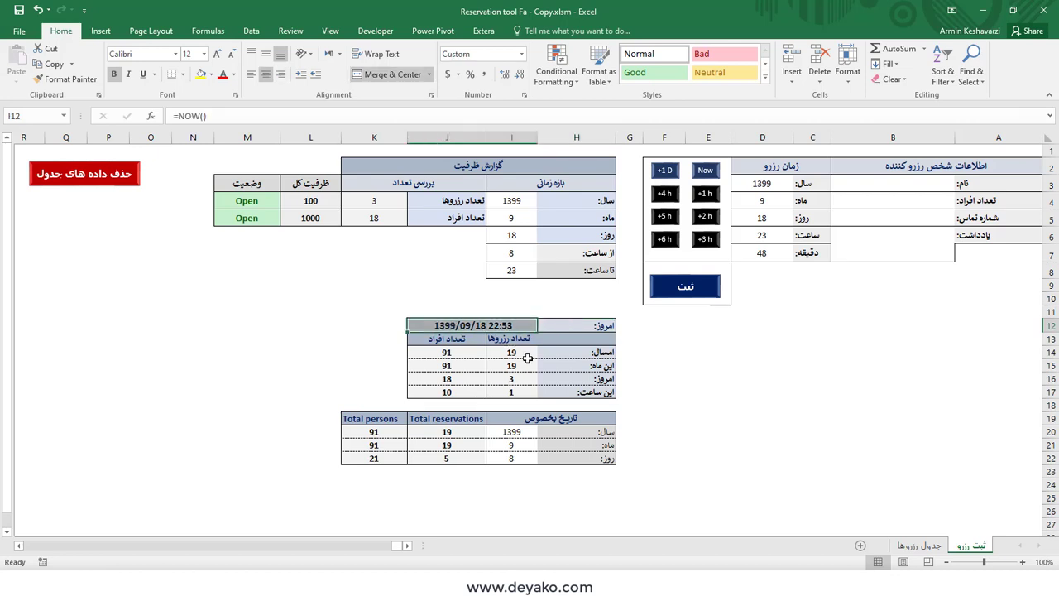
pyautogui.click(523, 353)
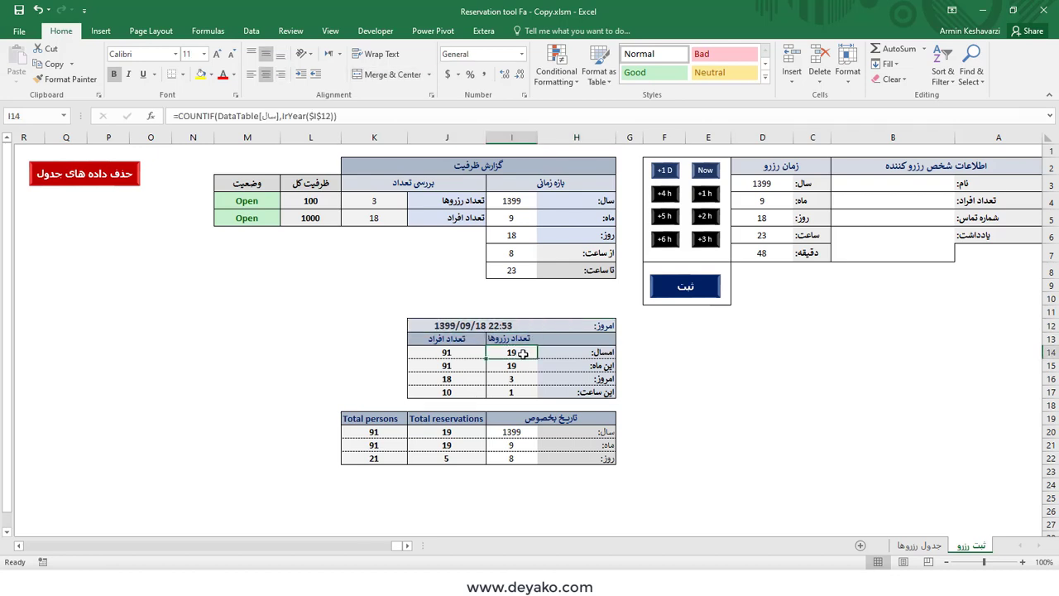
pyautogui.click(475, 354)
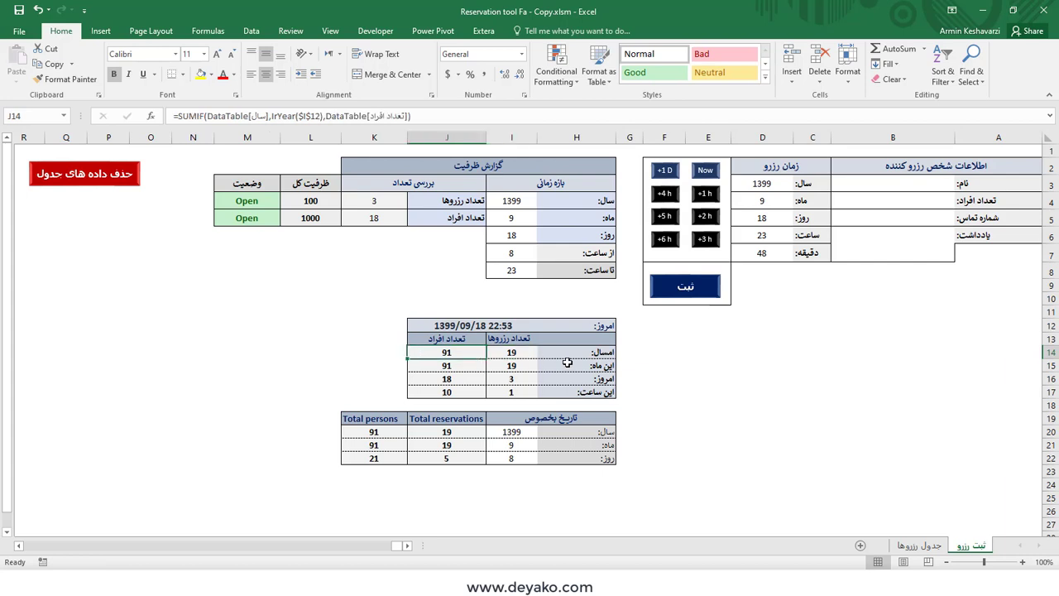
pyautogui.click(518, 365)
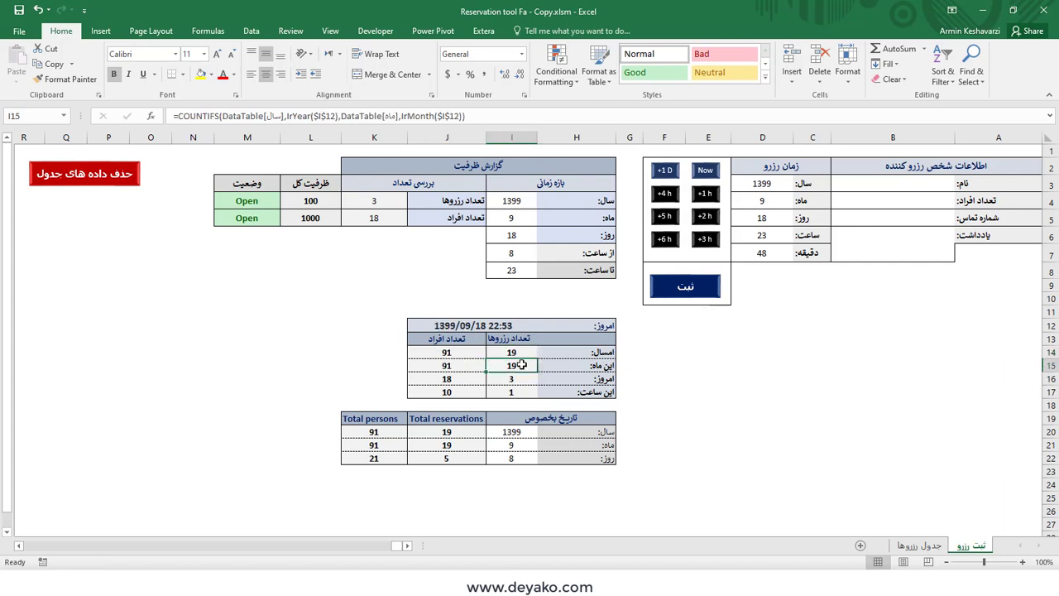
pyautogui.click(472, 364)
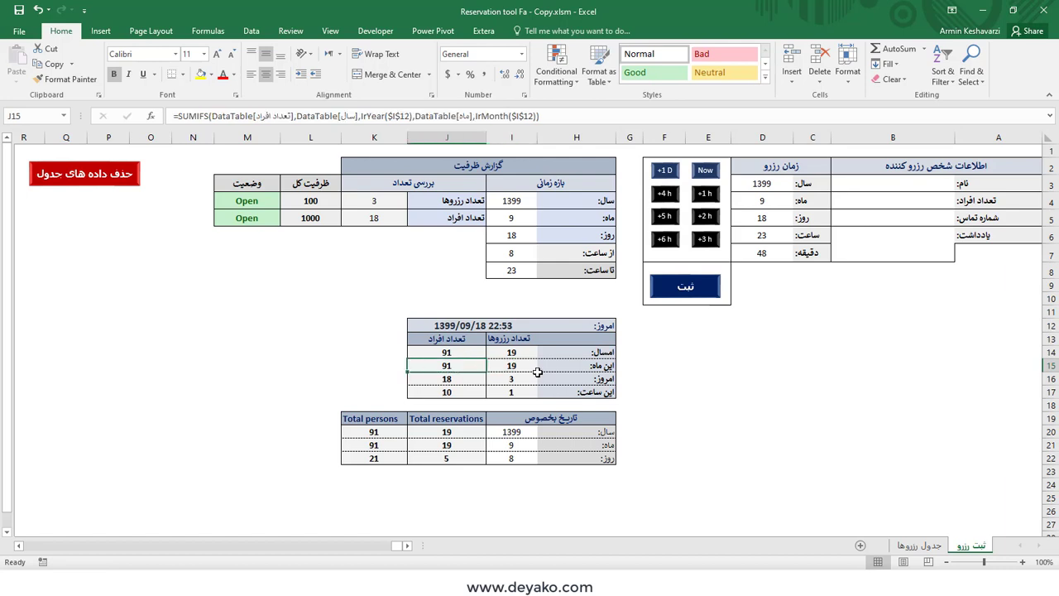
pyautogui.click(513, 379)
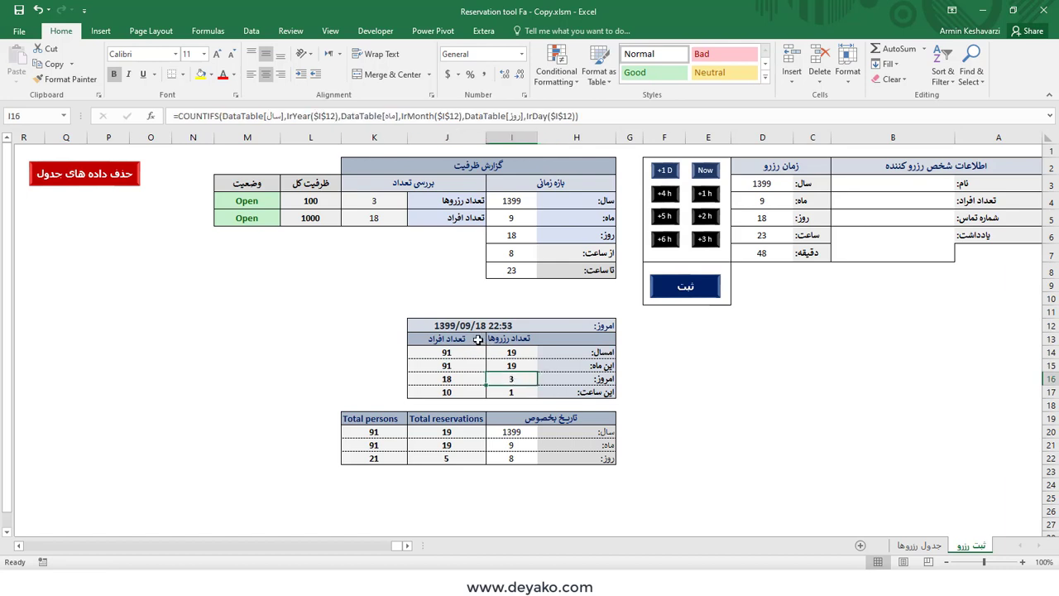
pyautogui.click(513, 392)
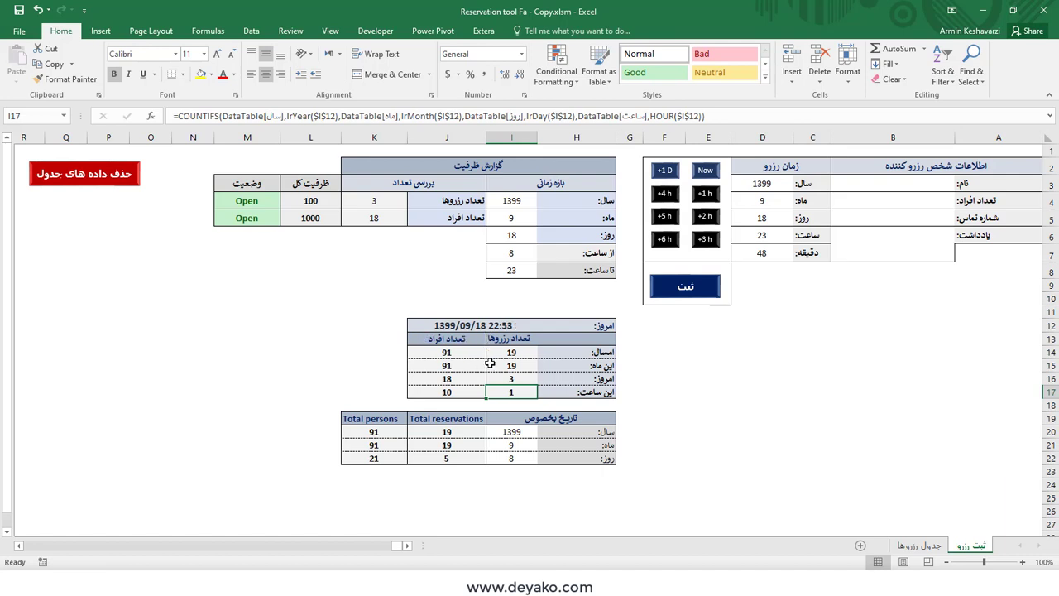
pyautogui.click(463, 392)
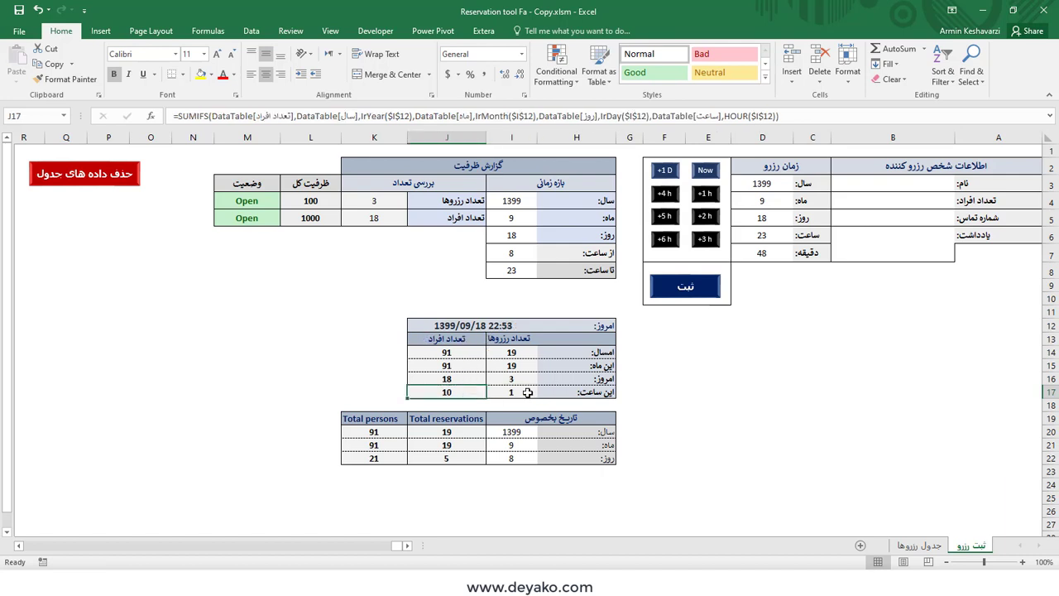
pyautogui.click(451, 326)
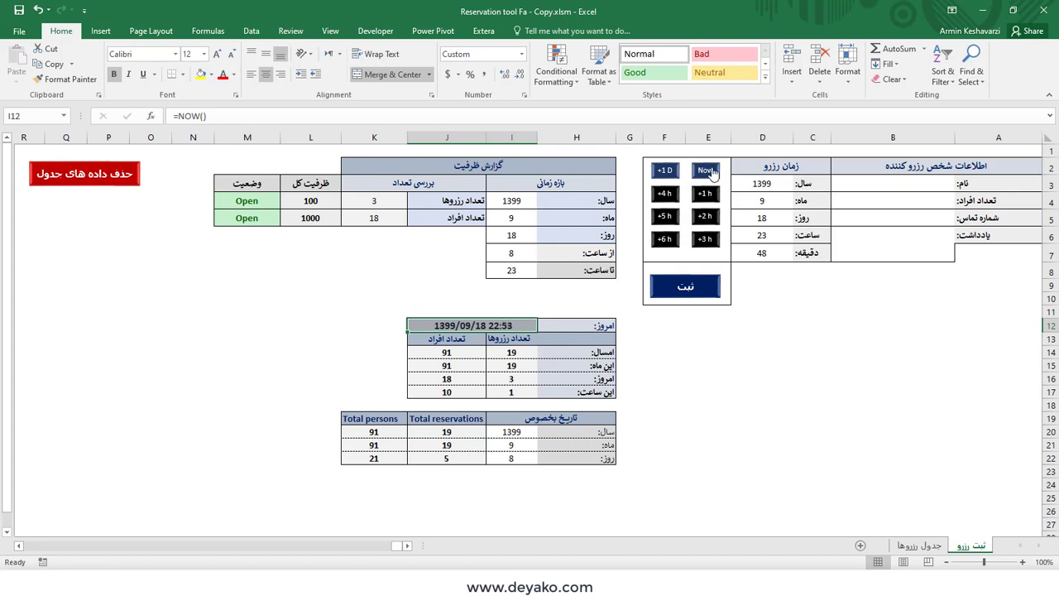
pyautogui.click(508, 353)
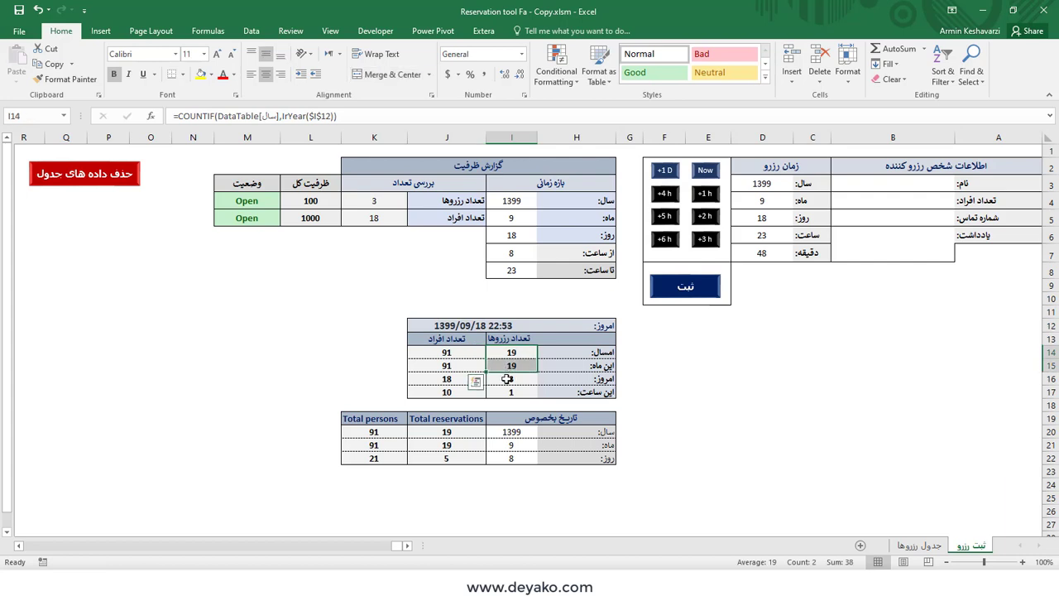
pyautogui.click(511, 380)
pyautogui.click(447, 365)
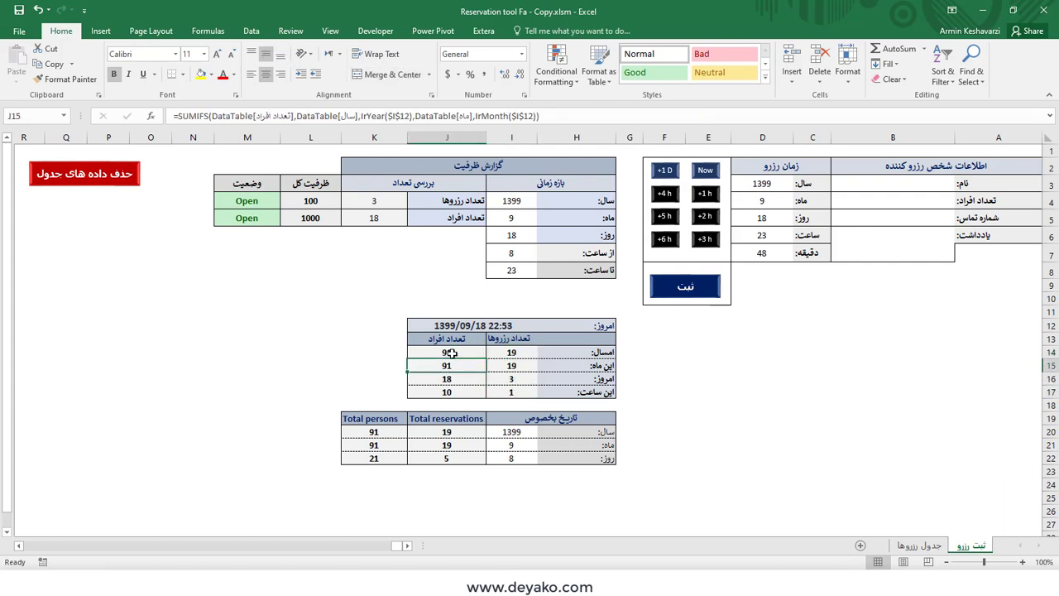
pyautogui.click(488, 327)
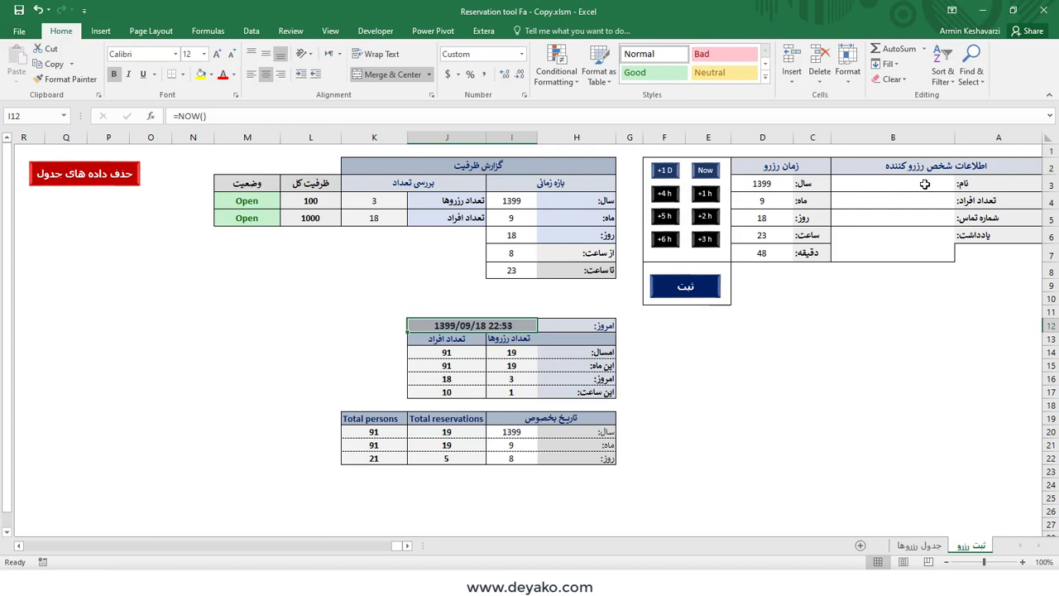
pyautogui.click(989, 232)
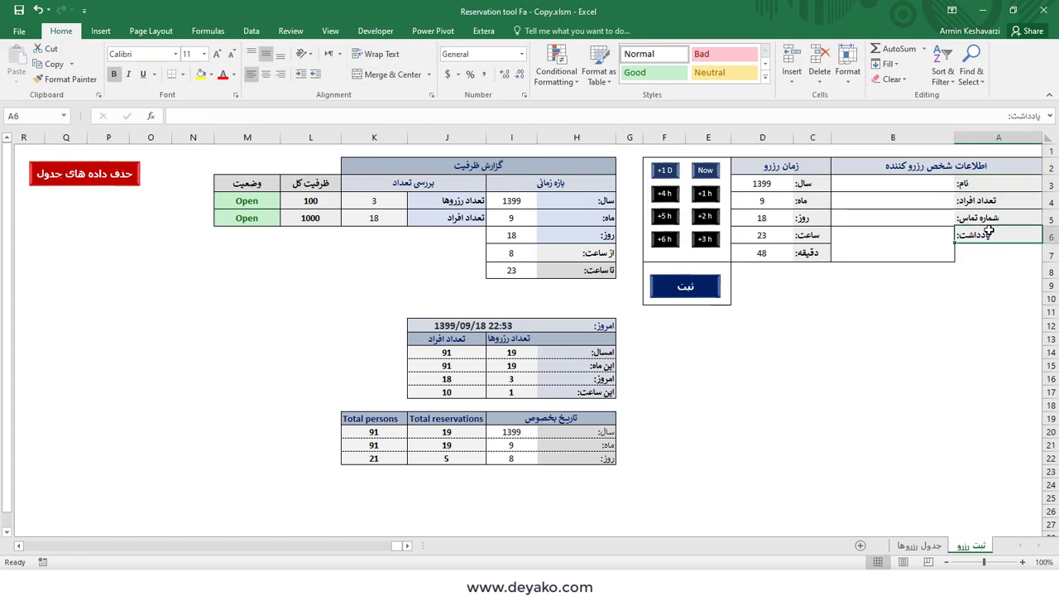
pyautogui.click(989, 184)
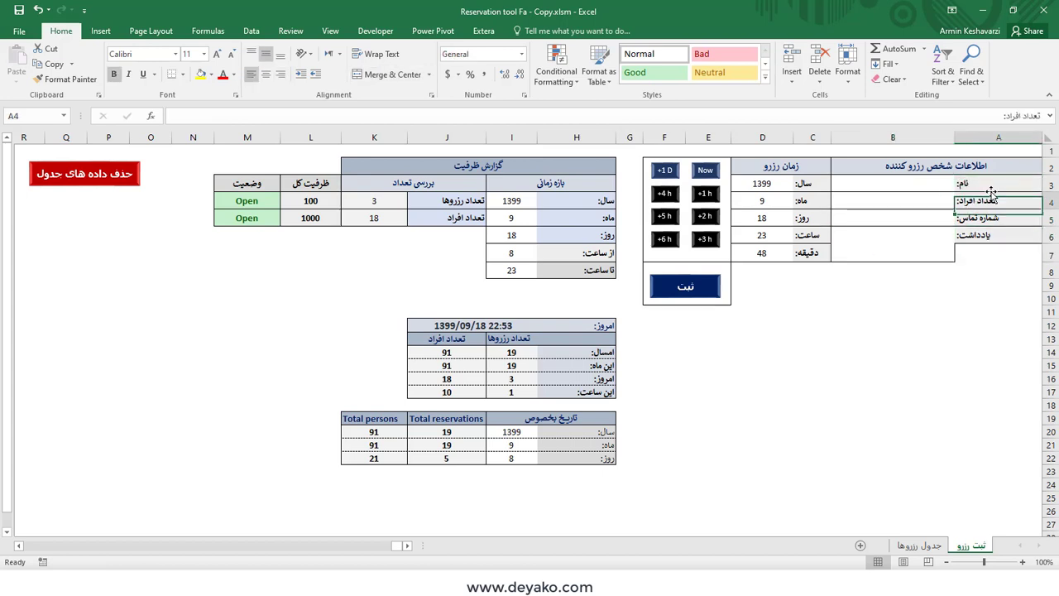
pyautogui.click(918, 546)
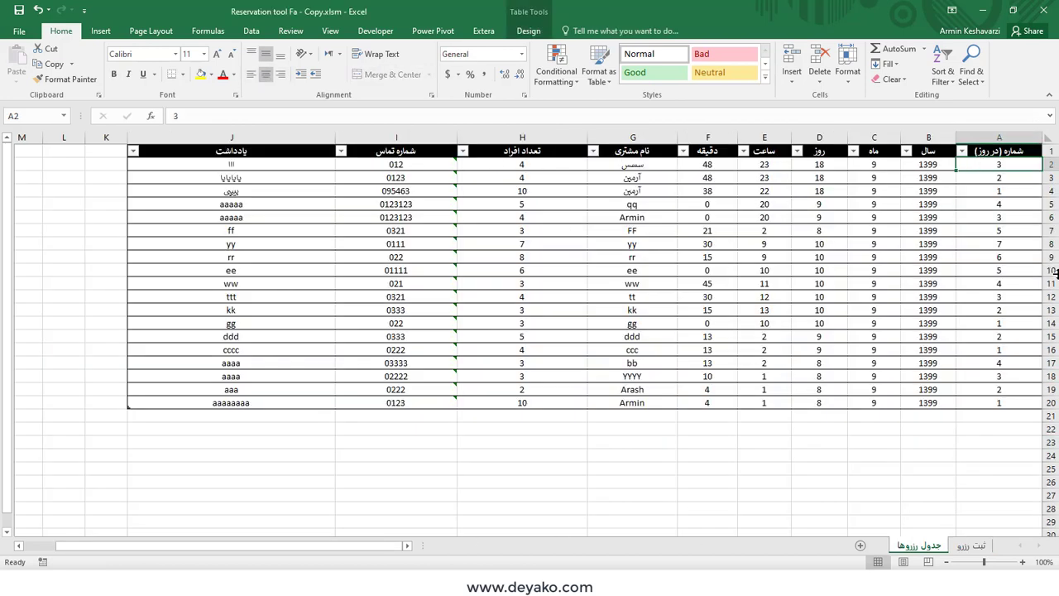
pyautogui.click(1001, 134)
pyautogui.click(1005, 179)
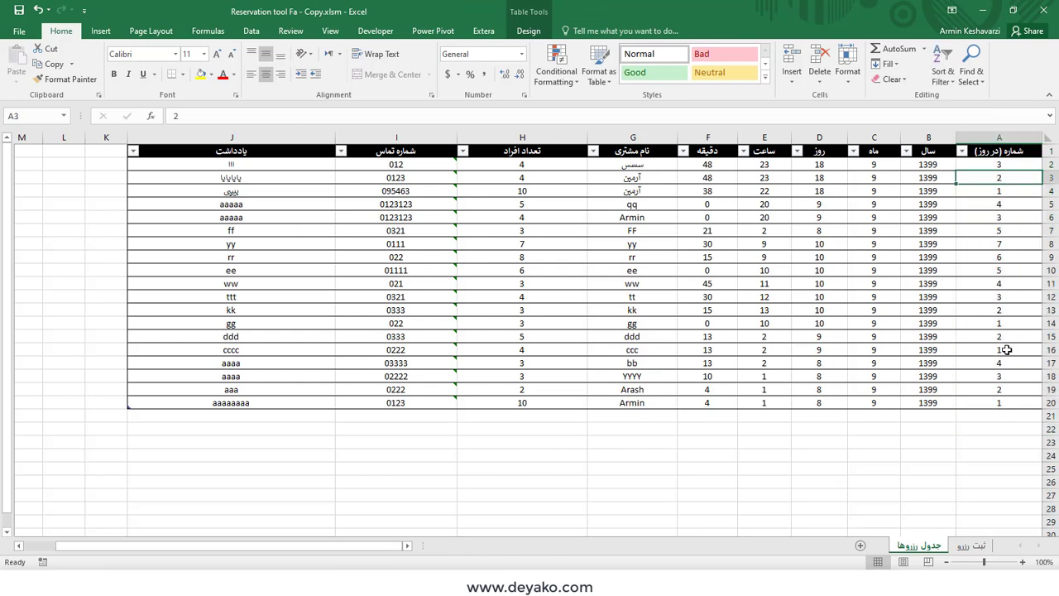
pyautogui.moveTo(924, 150); pyautogui.dragTo(221, 192)
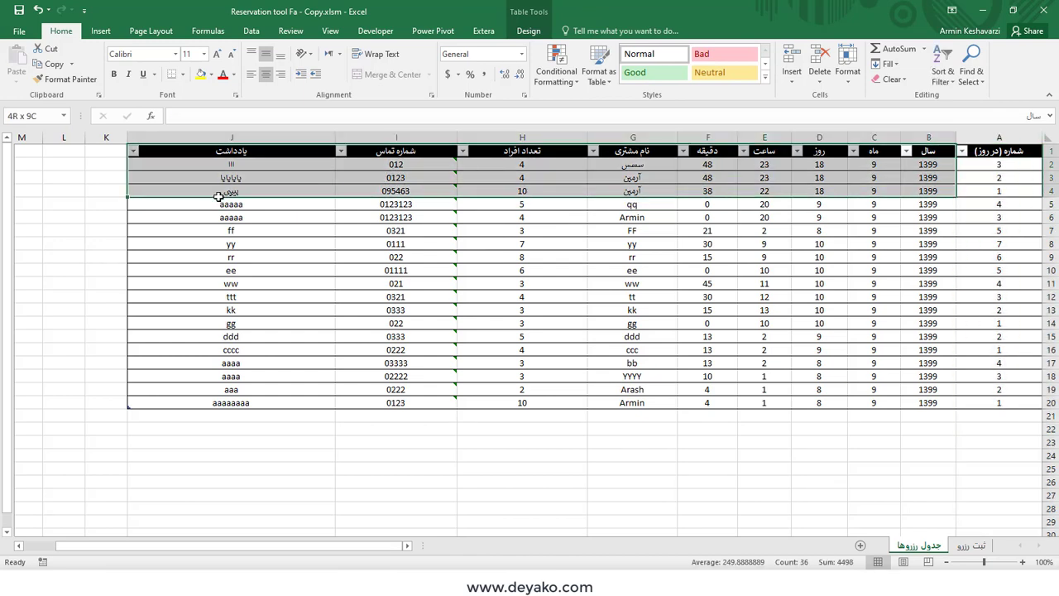
pyautogui.click(963, 546)
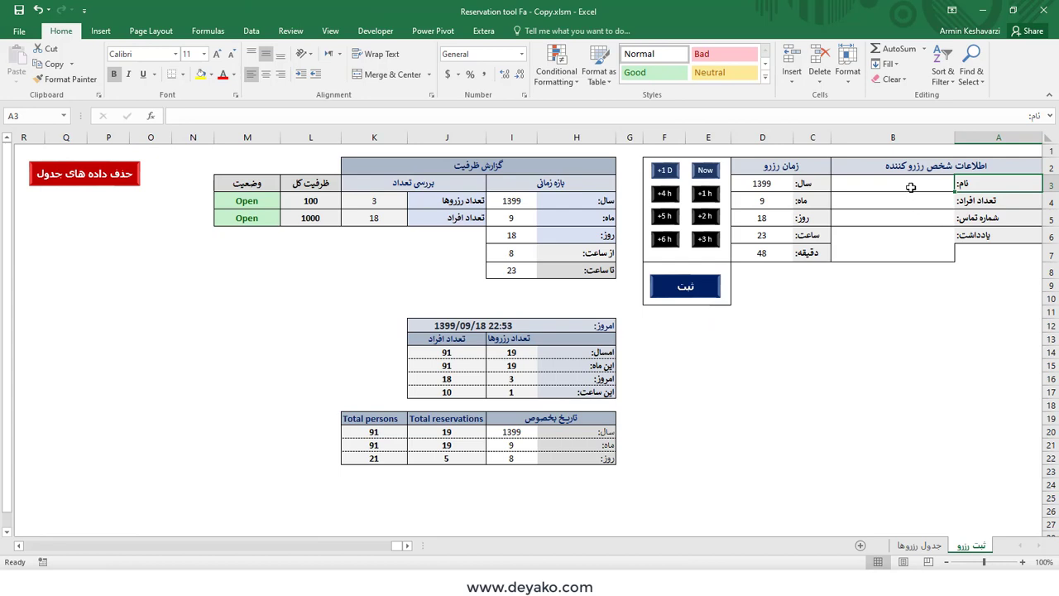
pyautogui.moveTo(910, 187); pyautogui.dragTo(910, 252)
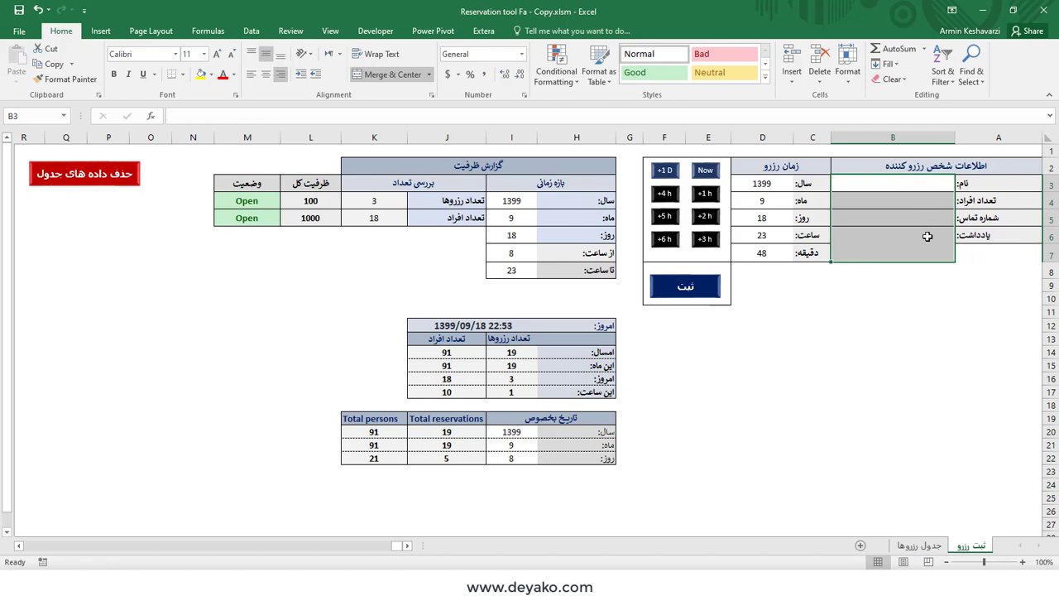
pyautogui.click(497, 355)
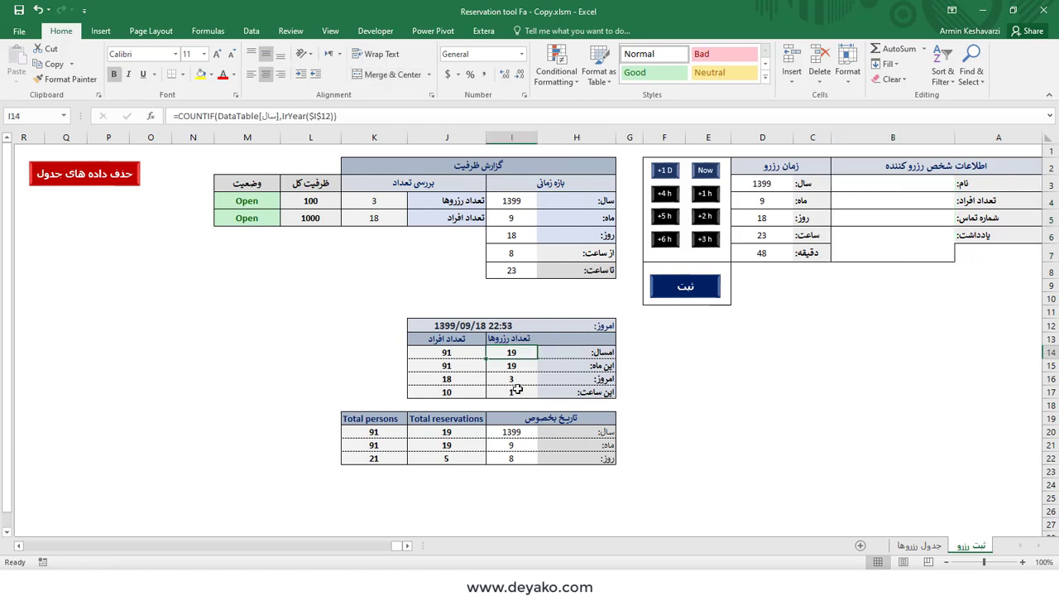
pyautogui.click(532, 426)
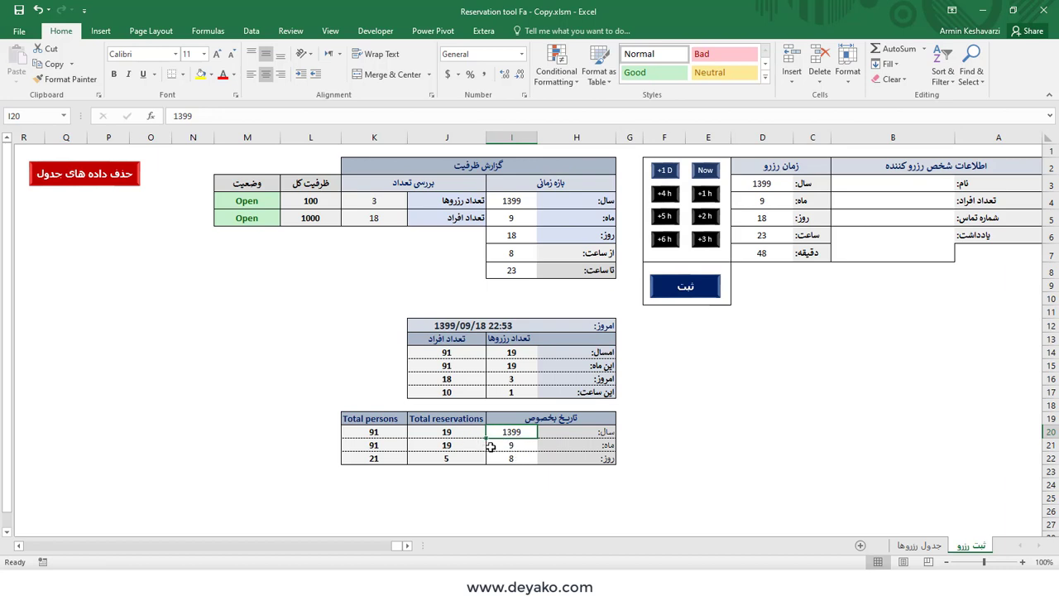
pyautogui.click(510, 448)
pyautogui.click(523, 430)
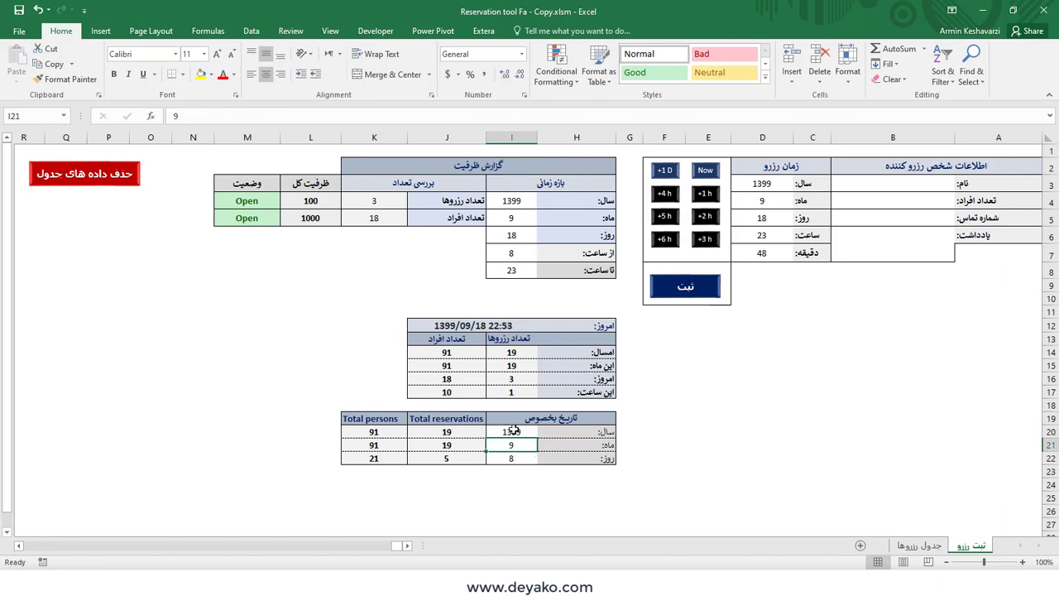
pyautogui.click(525, 457)
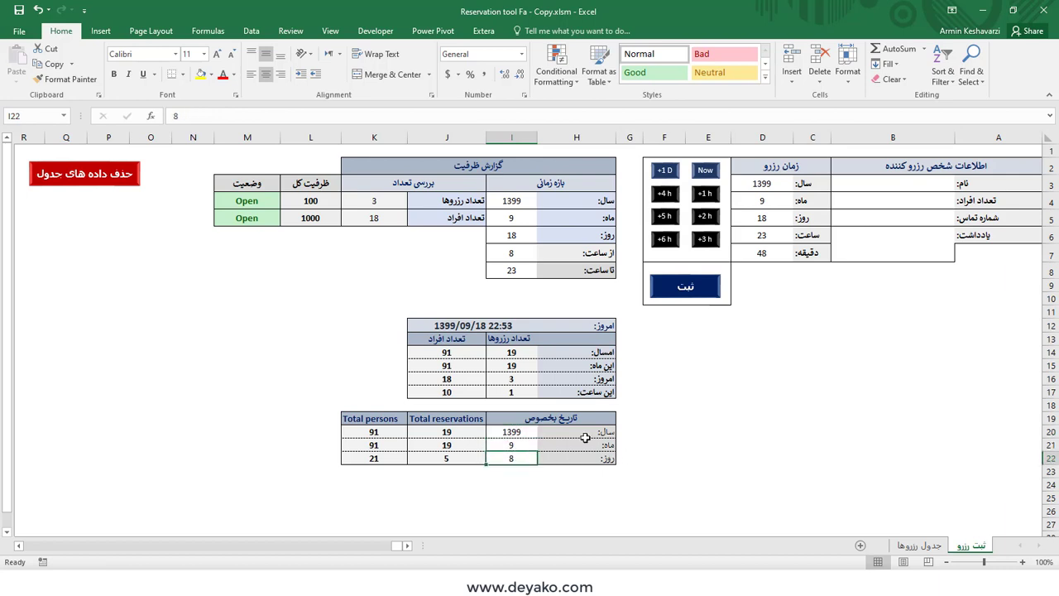
pyautogui.moveTo(522, 432); pyautogui.dragTo(516, 458)
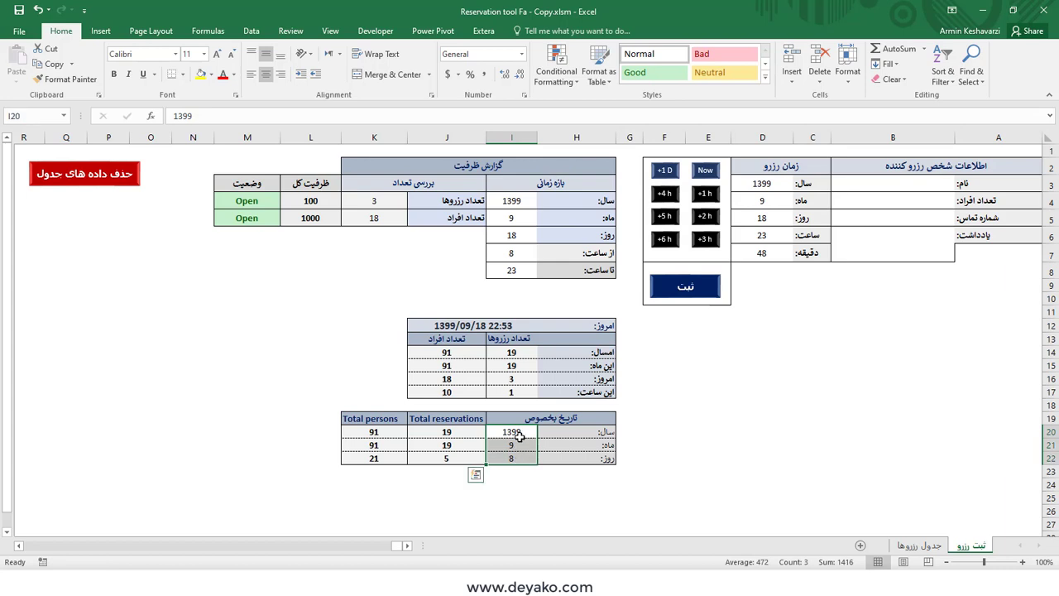
# Enter Persian headers 'تعد رزروها' and 'تعداد افراد' in J19 and K19, centring the persons header
pyautogui.click(455, 433)
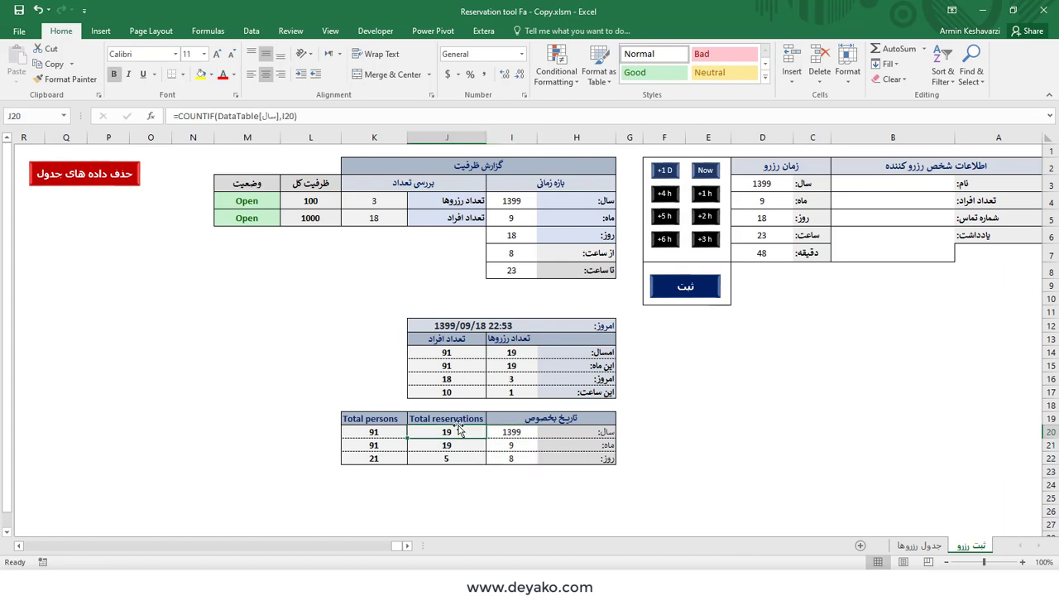
pyautogui.click(458, 418)
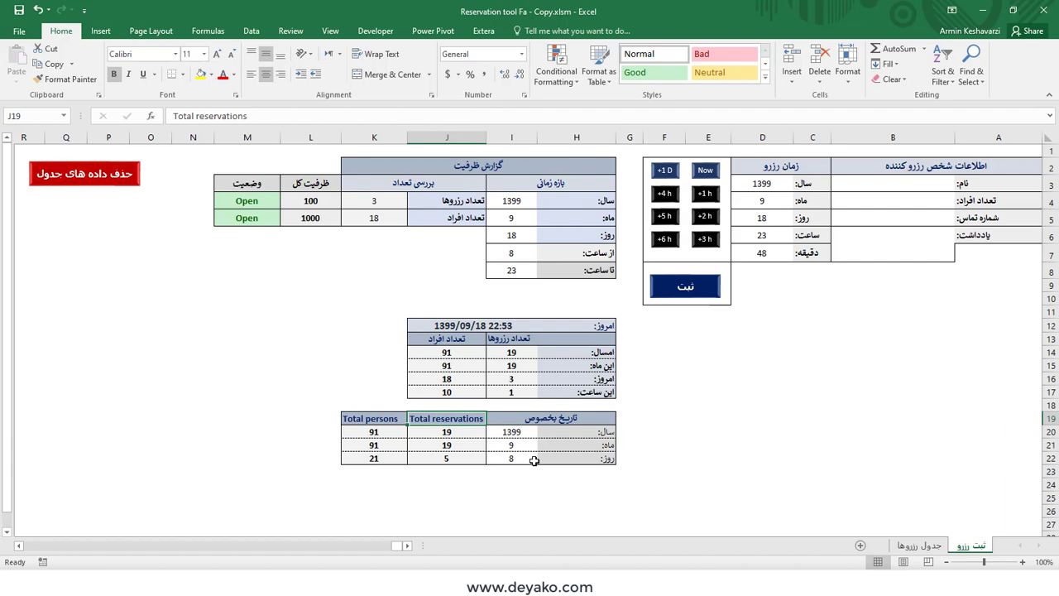
pyautogui.write('تعدا')
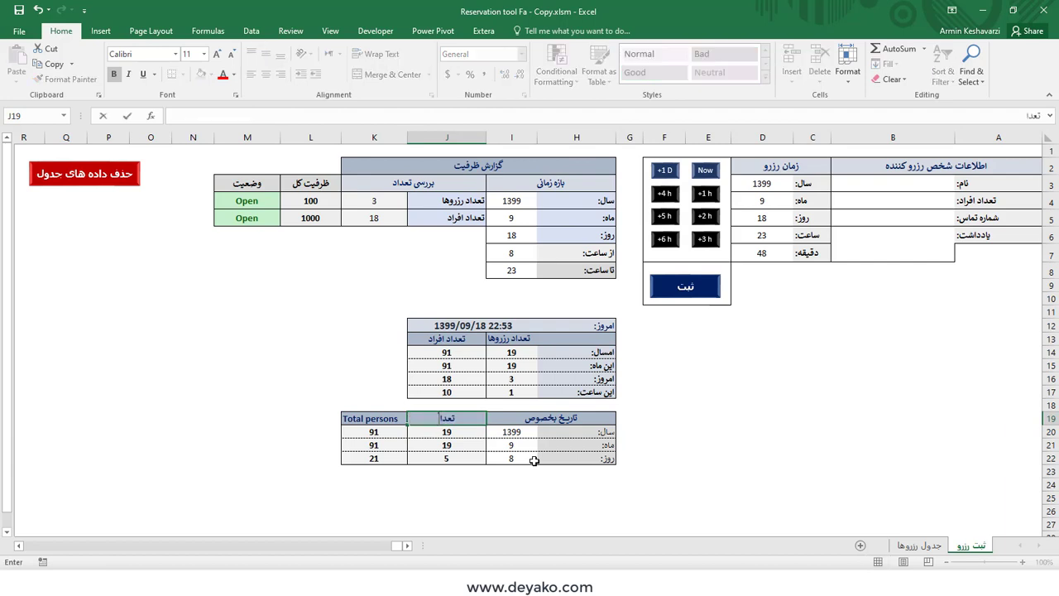
pyautogui.write('د رزروها')
pyautogui.press('Tab')
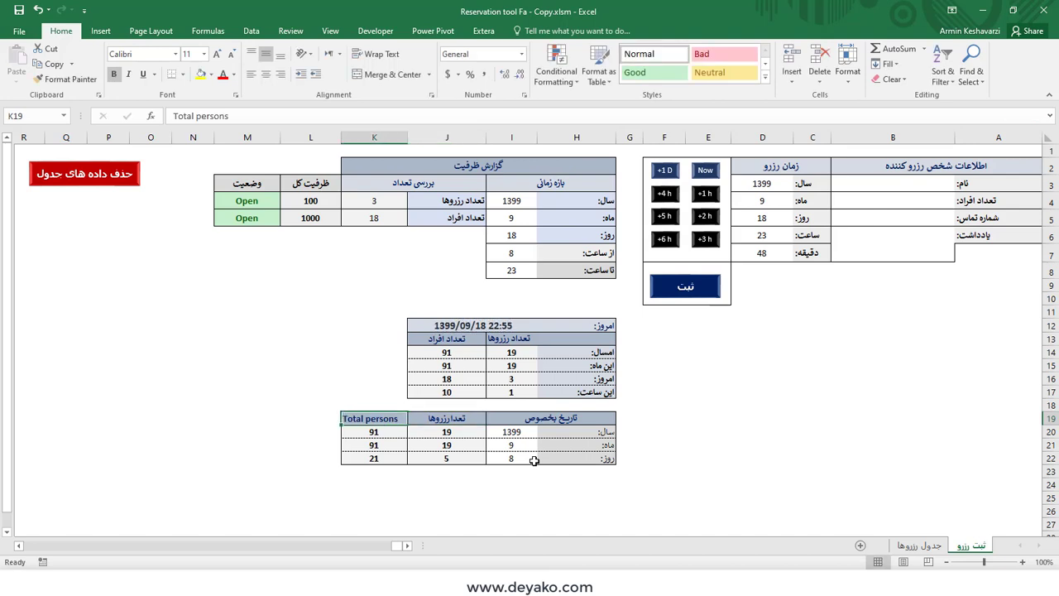
pyautogui.write('تعداد افراد')
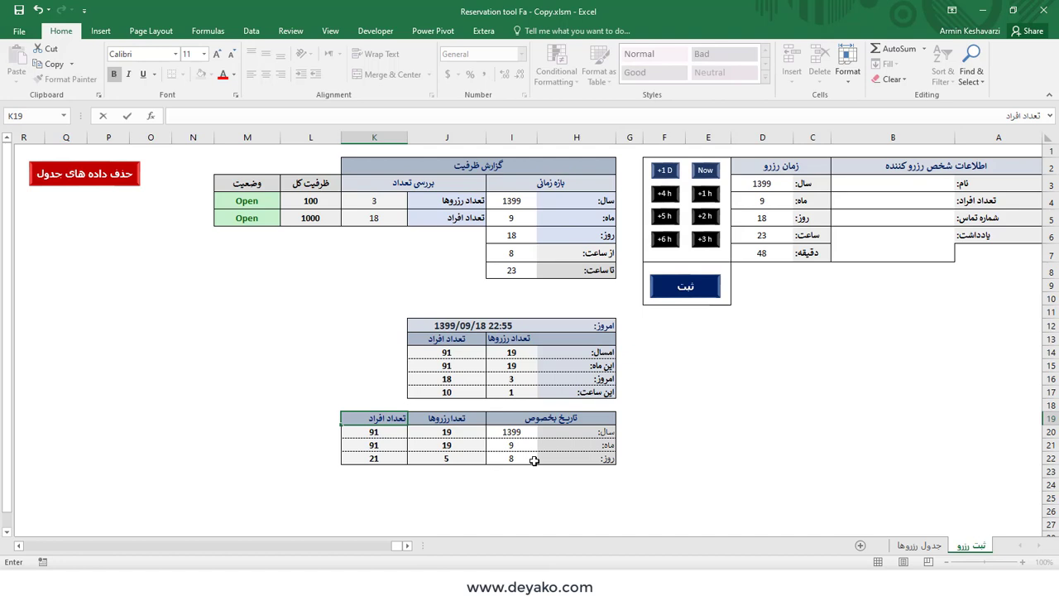
pyautogui.press('Return')
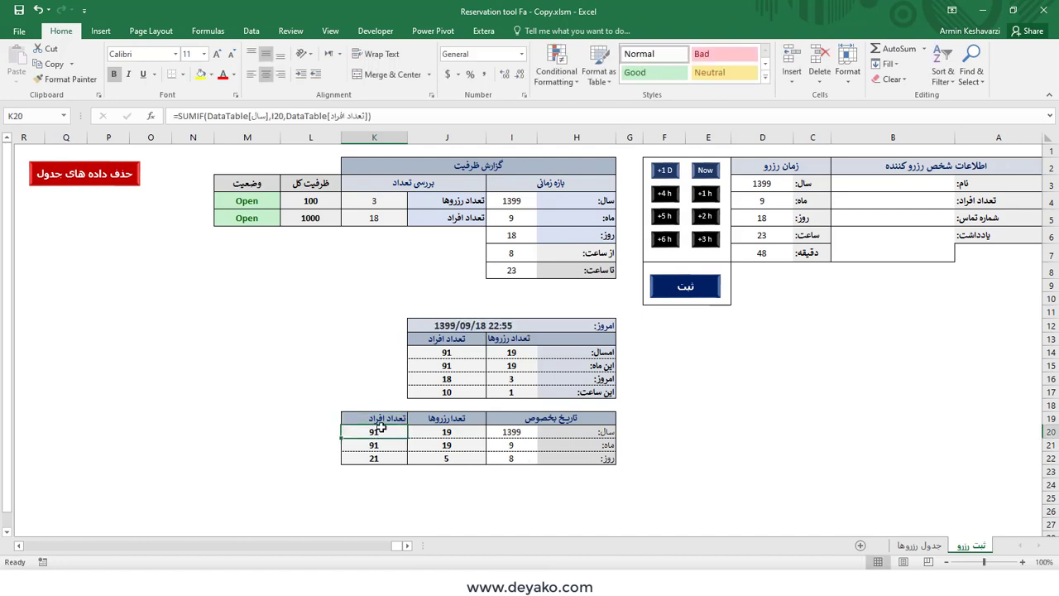
pyautogui.click(390, 418)
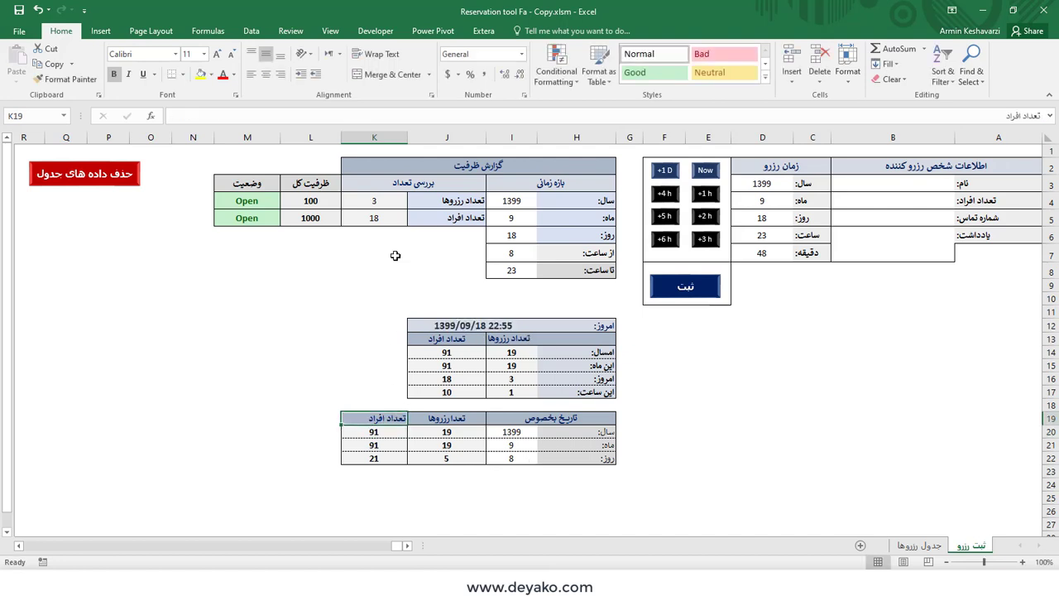
pyautogui.click(266, 74)
# Review the date summary's year, month and day count cells and the booker input cells
pyautogui.click(457, 433)
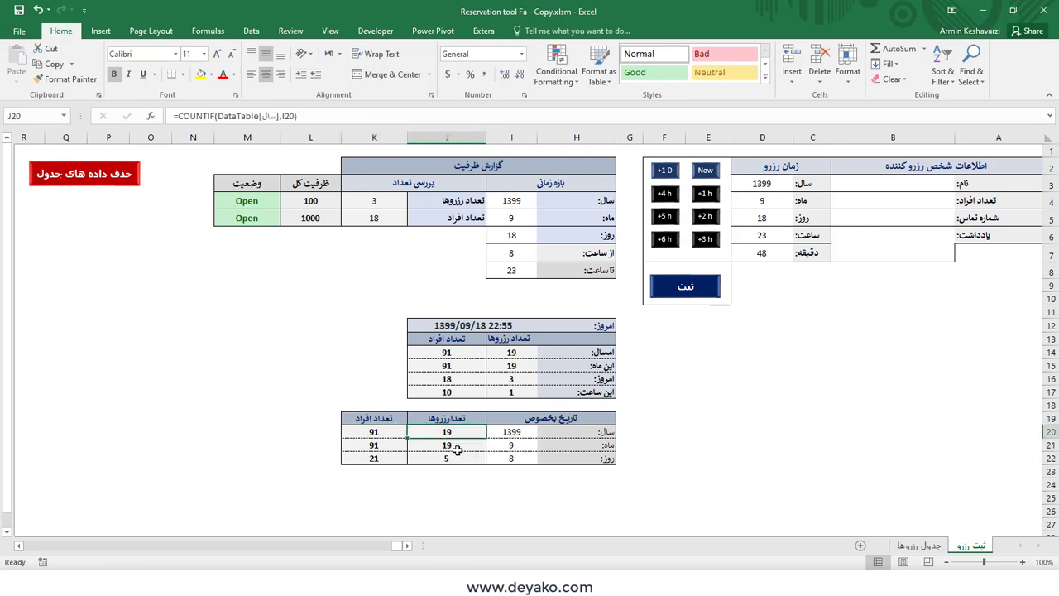
pyautogui.click(458, 447)
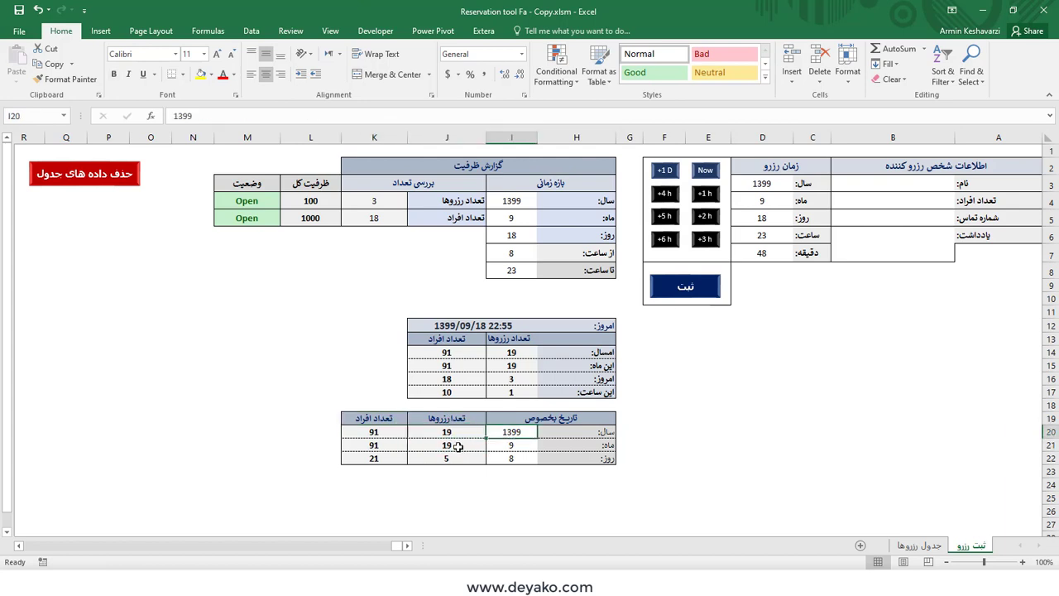
pyautogui.click(461, 447)
pyautogui.click(510, 446)
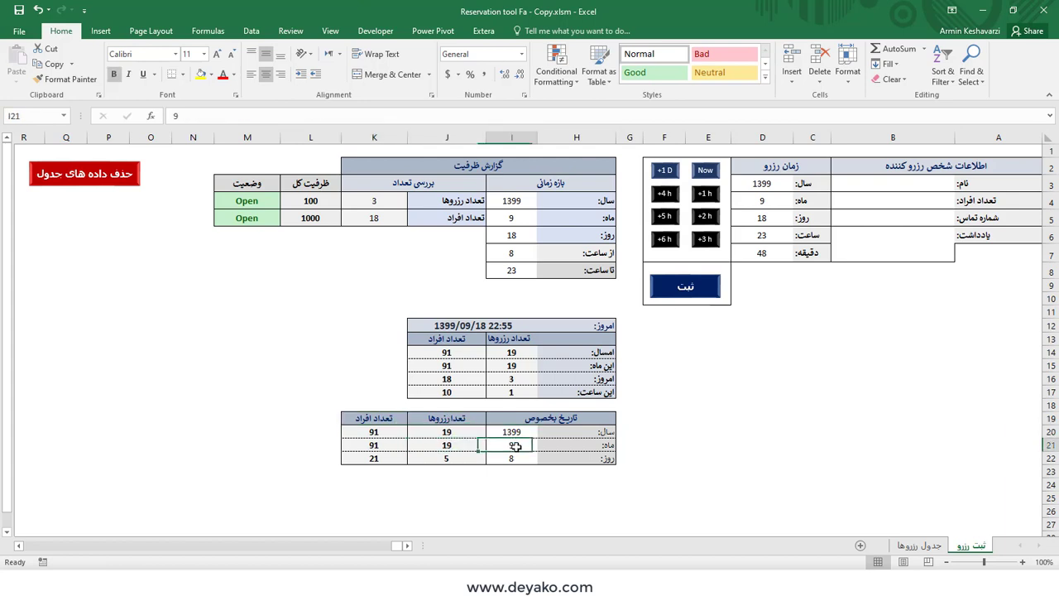
pyautogui.click(445, 459)
pyautogui.click(529, 458)
pyautogui.click(527, 446)
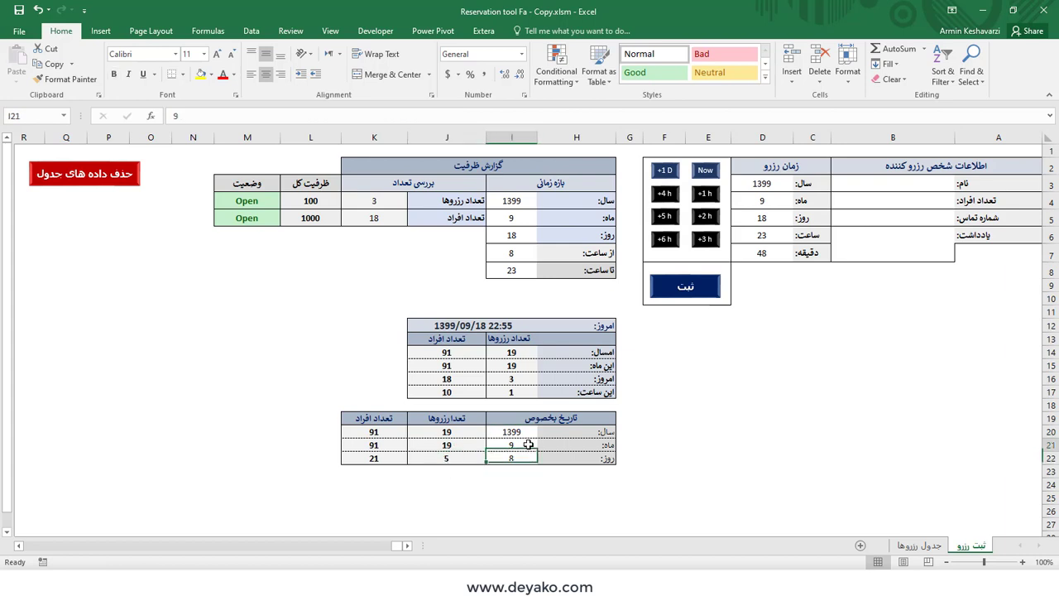
pyautogui.click(528, 432)
pyautogui.moveTo(373, 432); pyautogui.dragTo(373, 459)
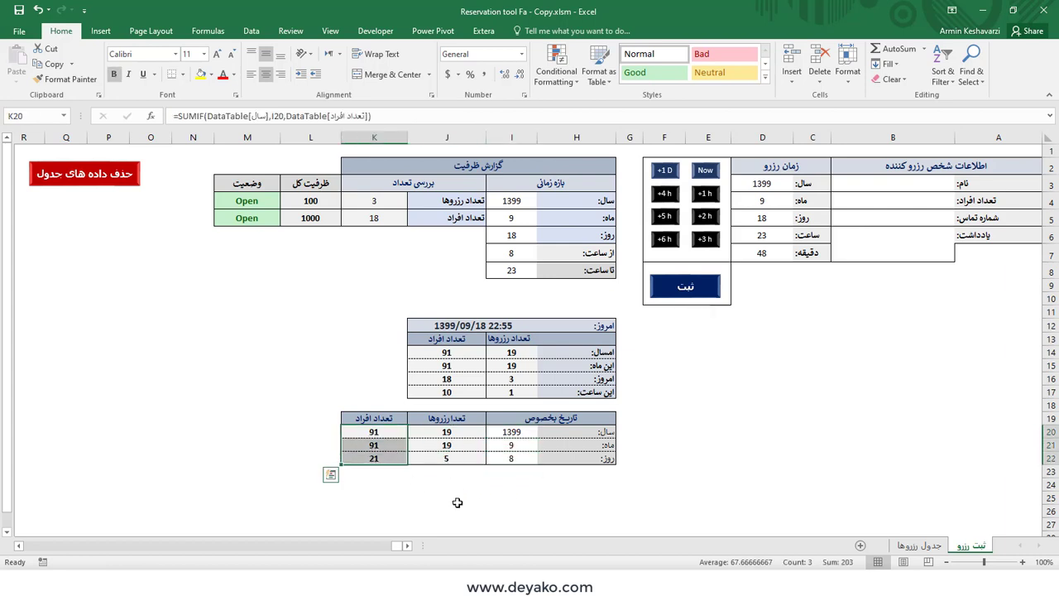
pyautogui.click(746, 455)
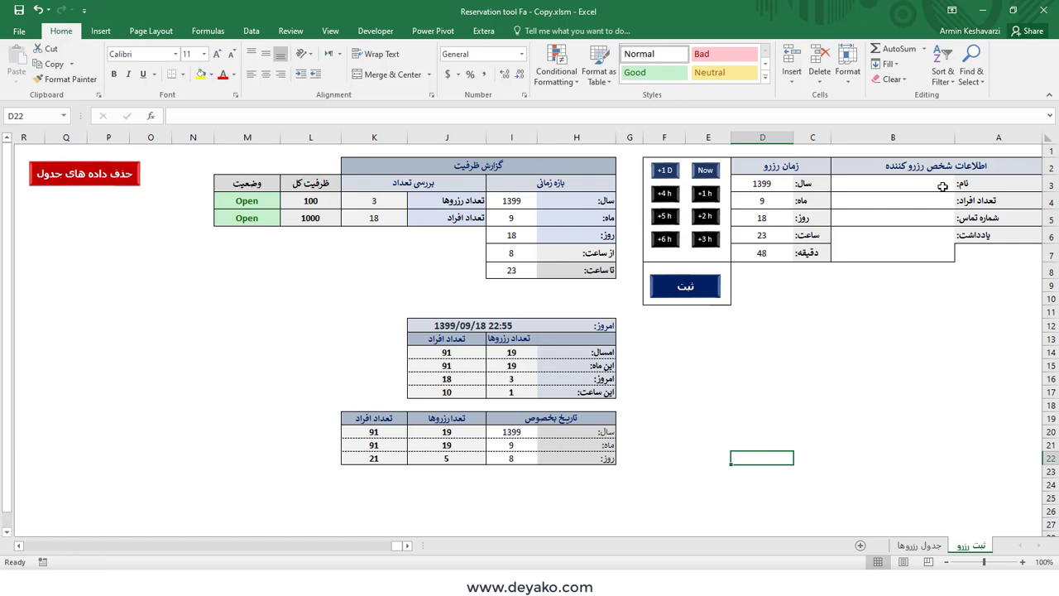
pyautogui.moveTo(942, 187); pyautogui.dragTo(938, 239)
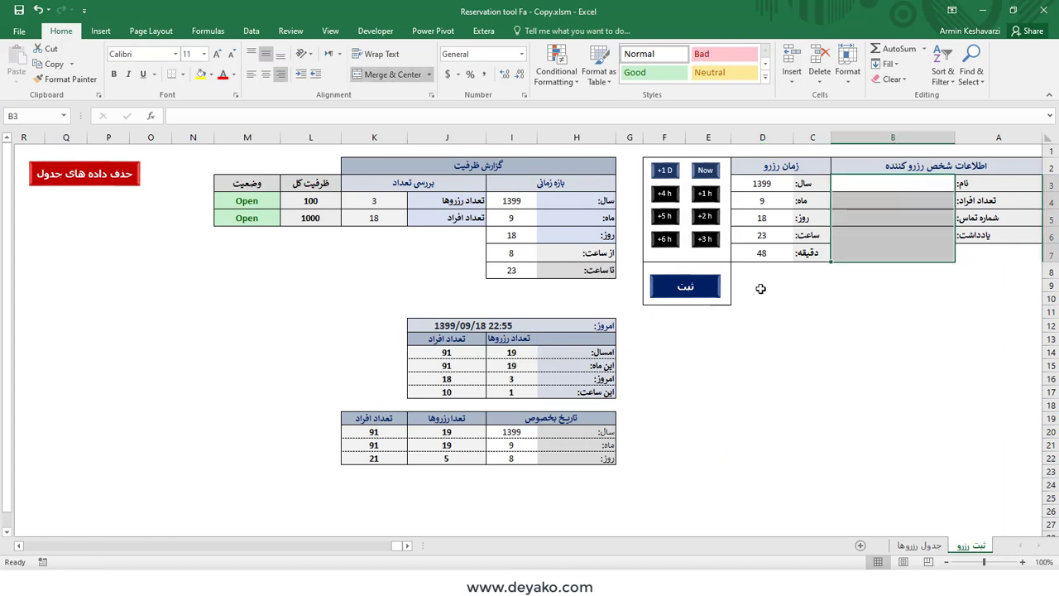
pyautogui.click(918, 271)
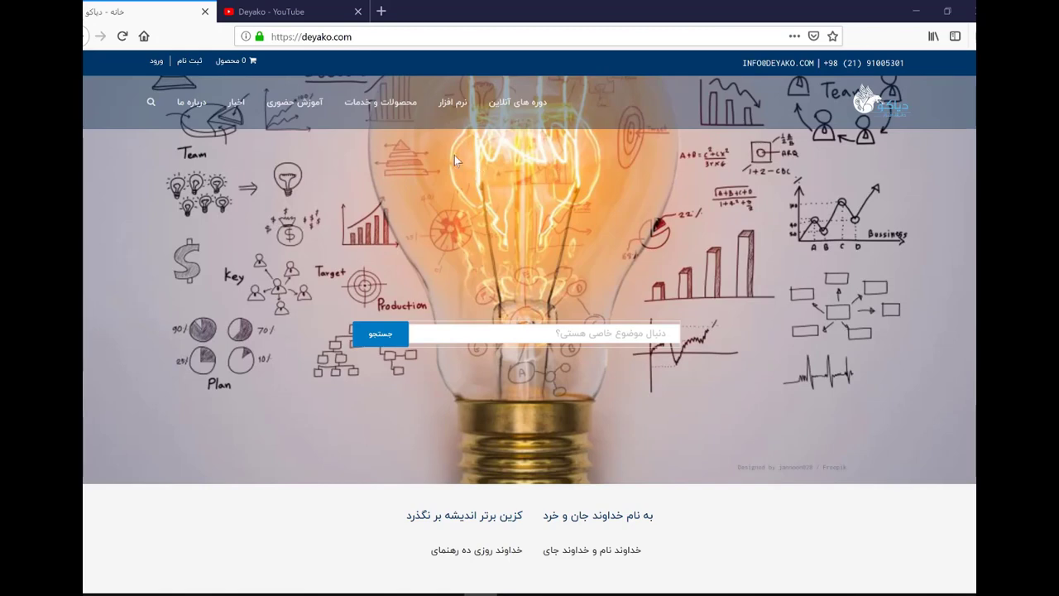
# Switch Firefox to the Deyako YouTube channel tab
pyautogui.click(301, 13)
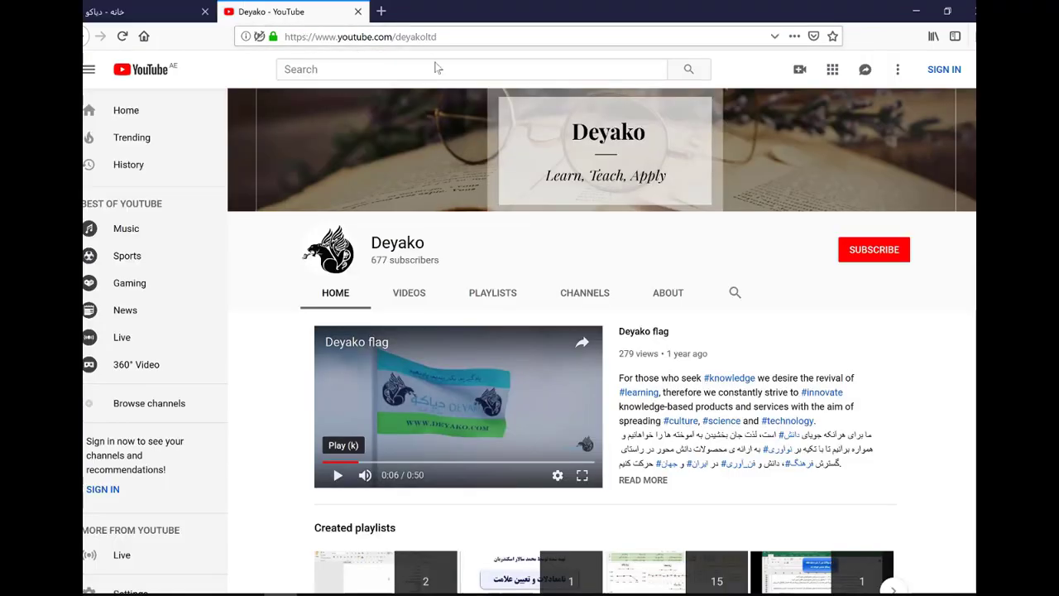